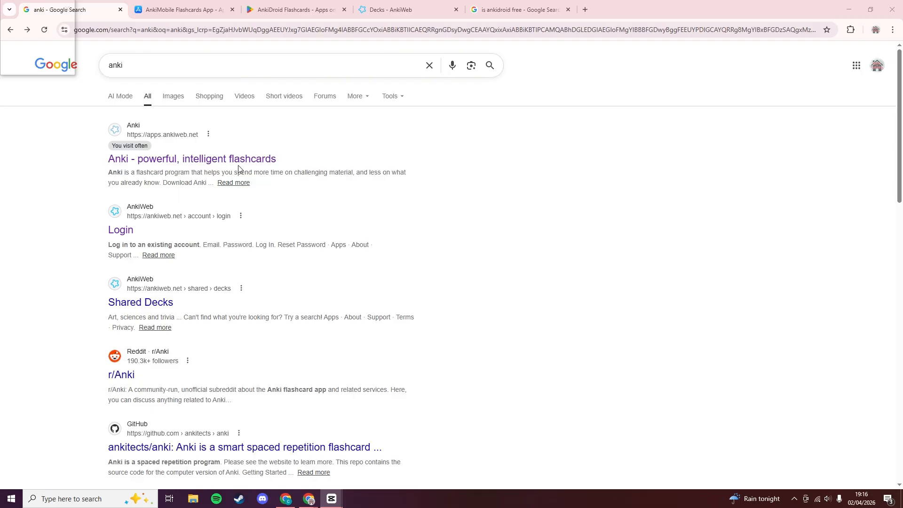
# Open the official Anki homepage at apps.ankiweb.net from the Google results for 'anki'.
pyautogui.click(181, 160)
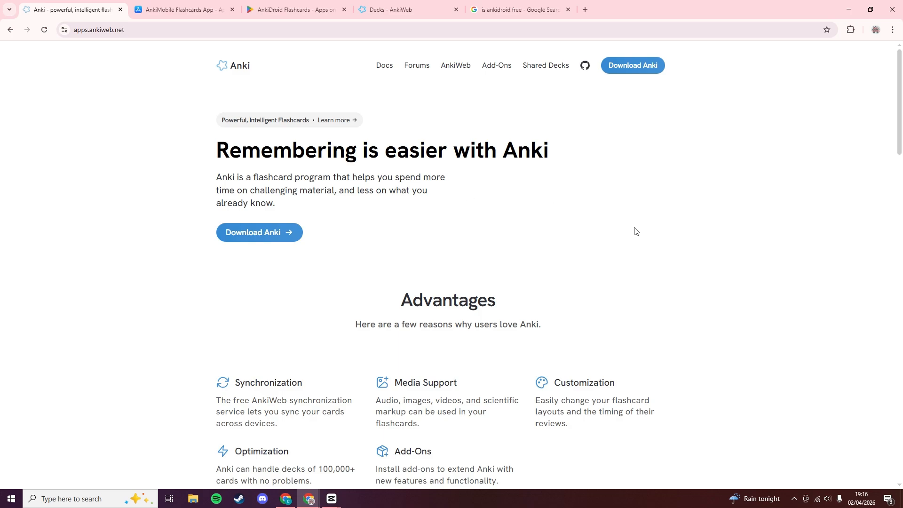
# Open AnkiWeb's Decks page in a new tab, close the duplicate, and bring up the Add form.
pyautogui.middleClick(454, 73)
pyautogui.click(180, 7)
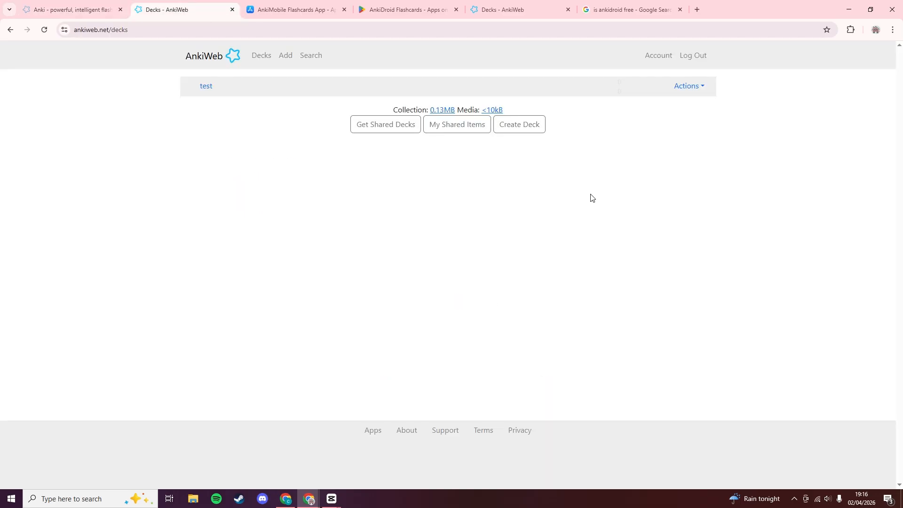
pyautogui.click(568, 9)
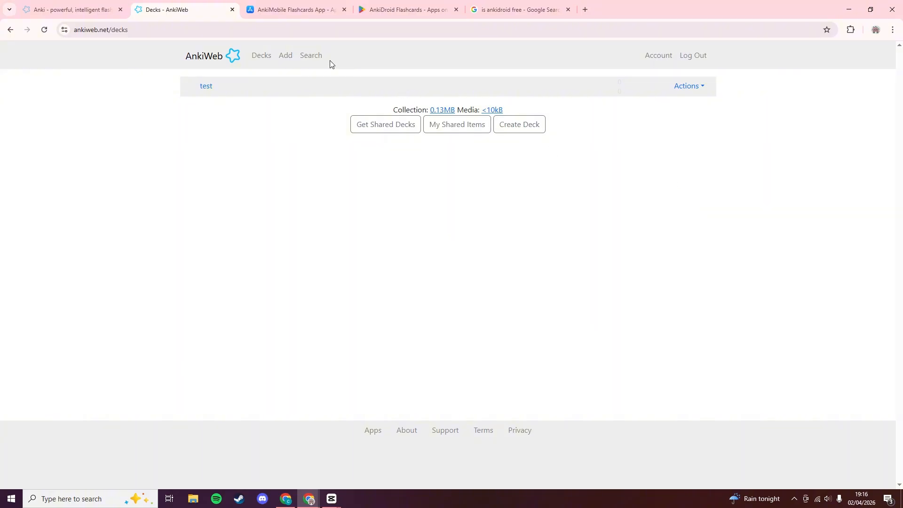
pyautogui.click(287, 57)
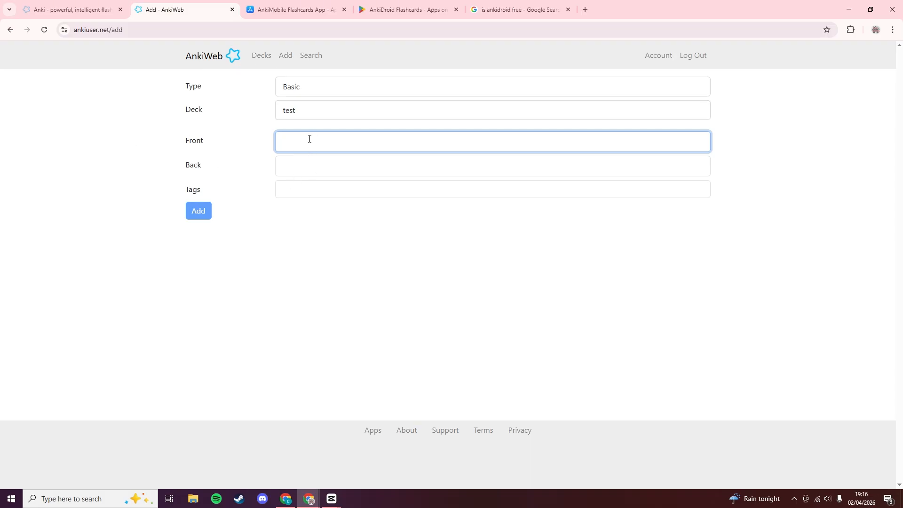
pyautogui.click(308, 112)
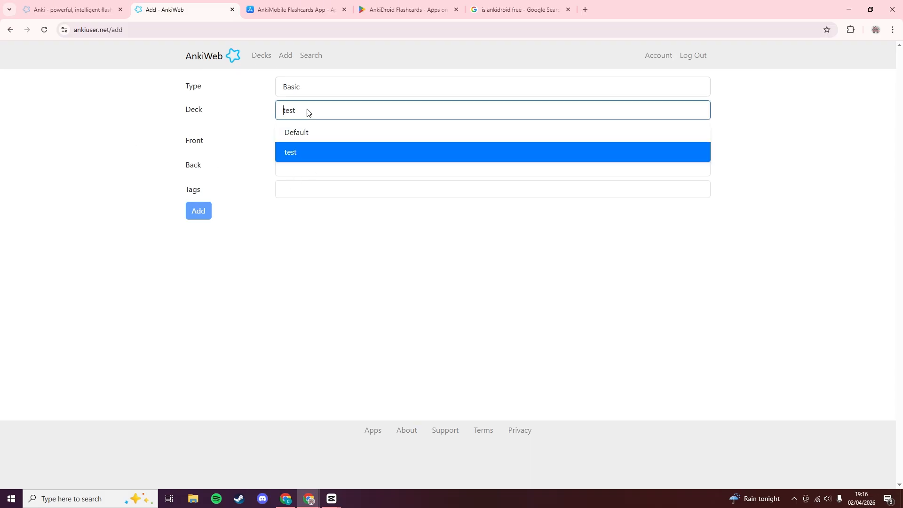
pyautogui.click(323, 276)
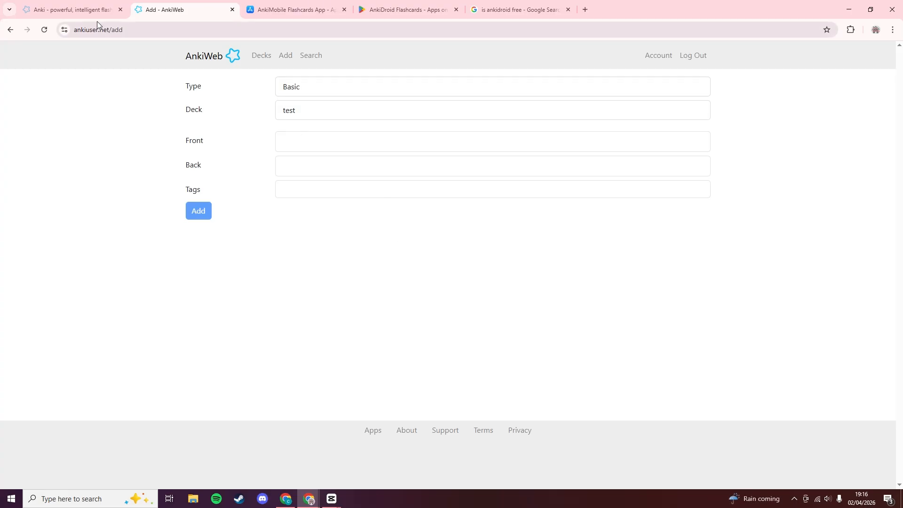
# Browse the Anki homepage's Downloads section, then view the AnkiDroid Flashcards Google Play listing.
pyautogui.click(89, 10)
pyautogui.scroll(-17, 586, 228)
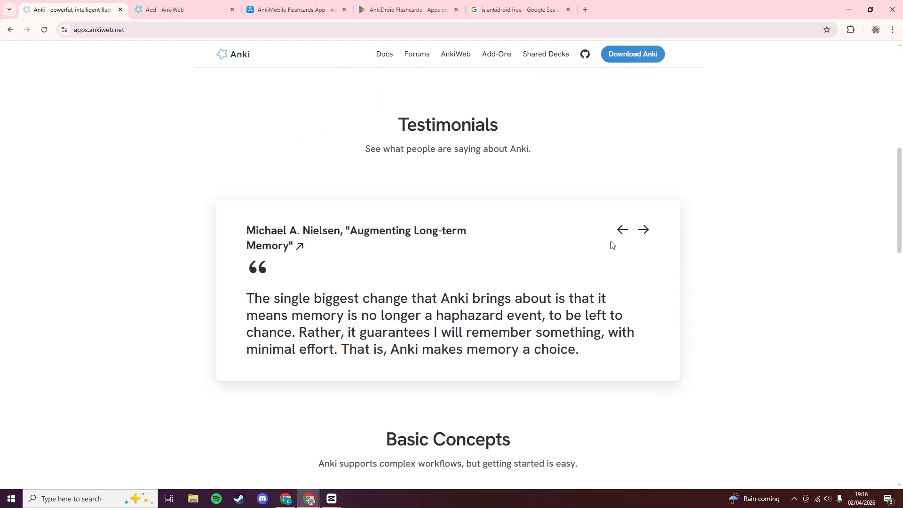
pyautogui.scroll(-10, 692, 282)
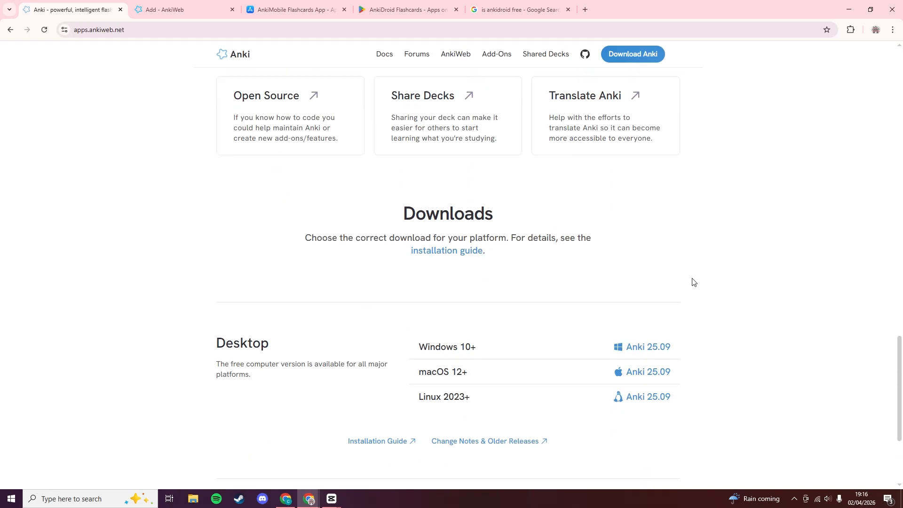
pyautogui.scroll(2, 691, 282)
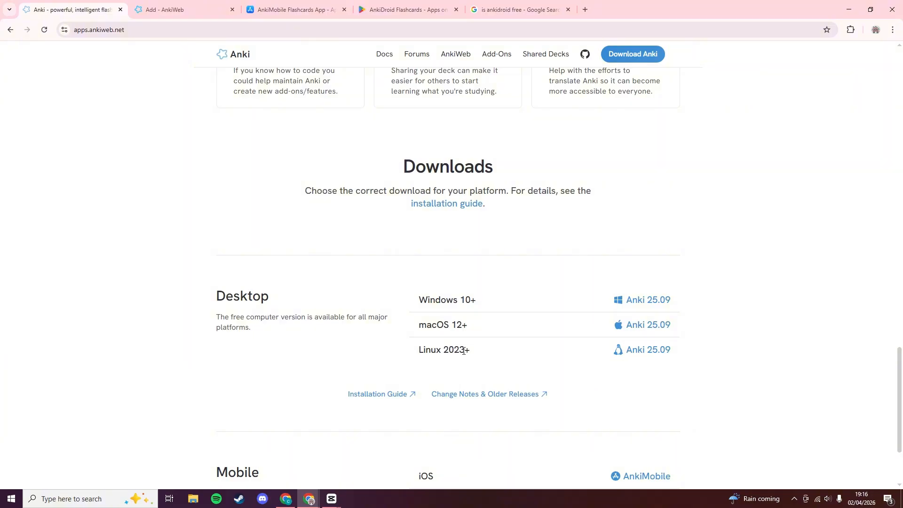
pyautogui.moveTo(230, 319); pyautogui.dragTo(286, 321)
pyautogui.click(303, 349)
pyautogui.scroll(-3, 725, 310)
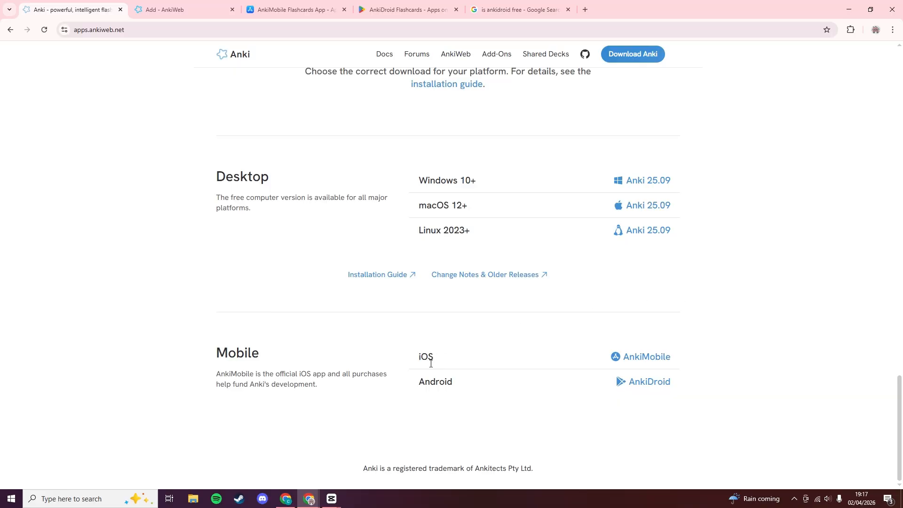
pyautogui.click(375, 7)
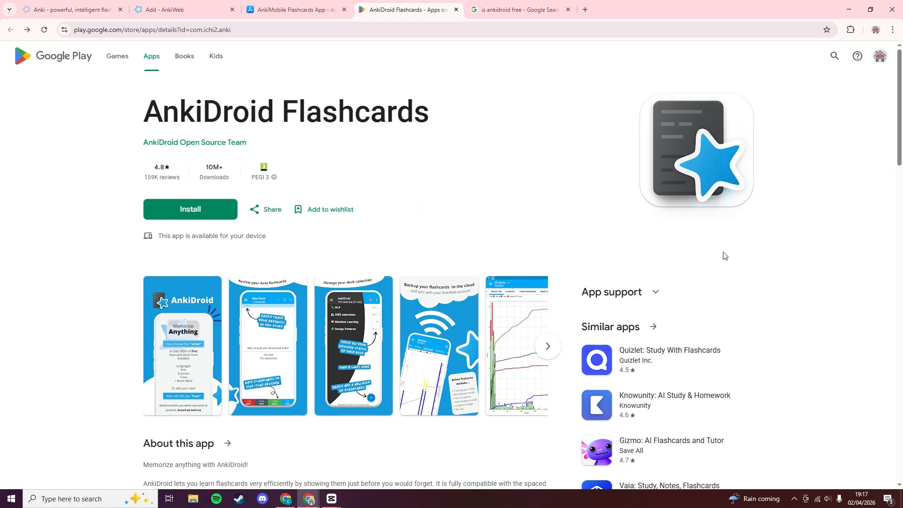
# View AnkiMobile's App Store page, then return to the Anki downloads page.
pyautogui.click(284, 4)
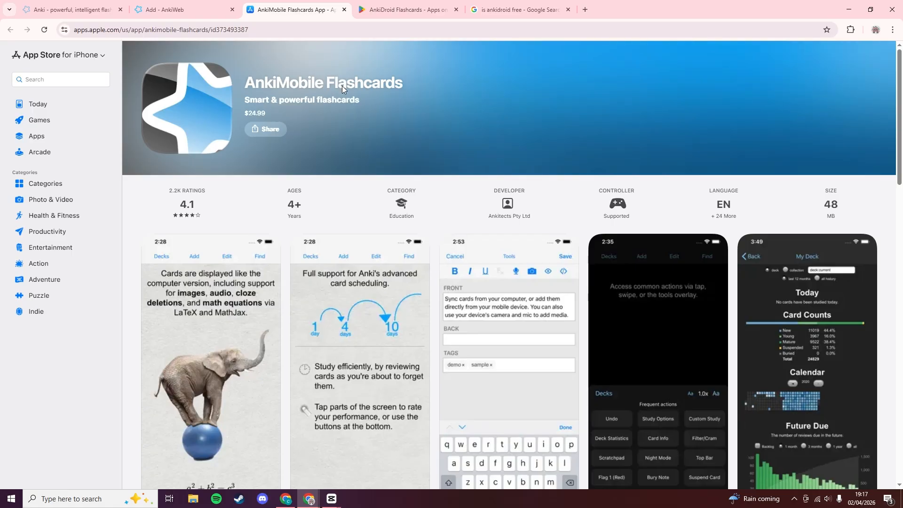
pyautogui.click(70, 9)
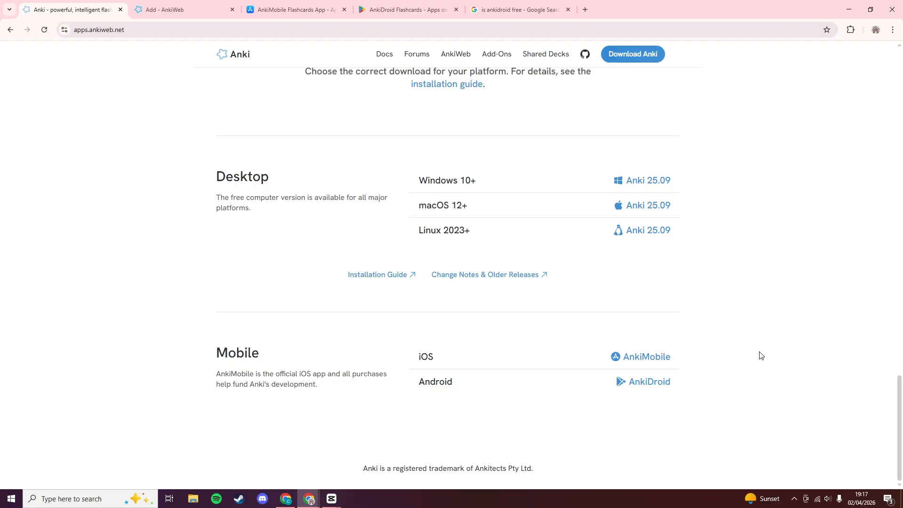
# Step the AnkiWeb Add tab back to Decks, then close the Decks - AnkiWeb tab.
pyautogui.scroll(1, 762, 355)
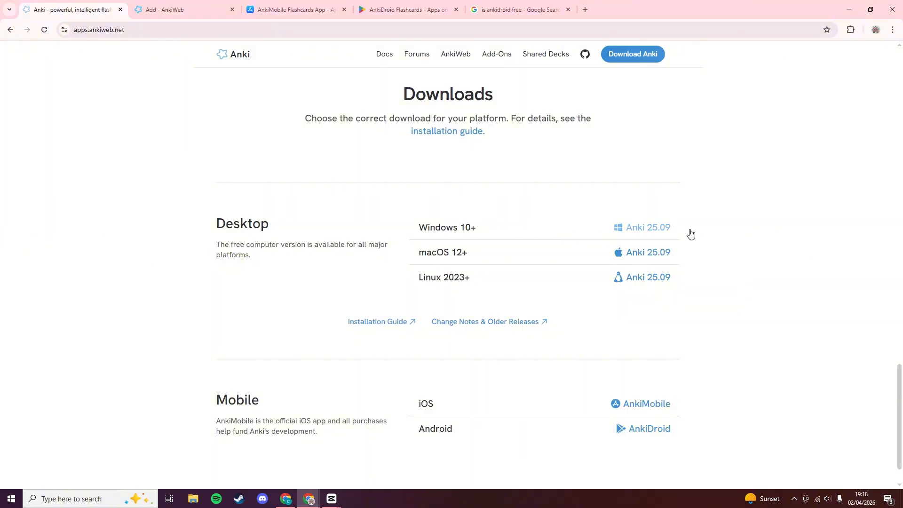
pyautogui.click(207, 9)
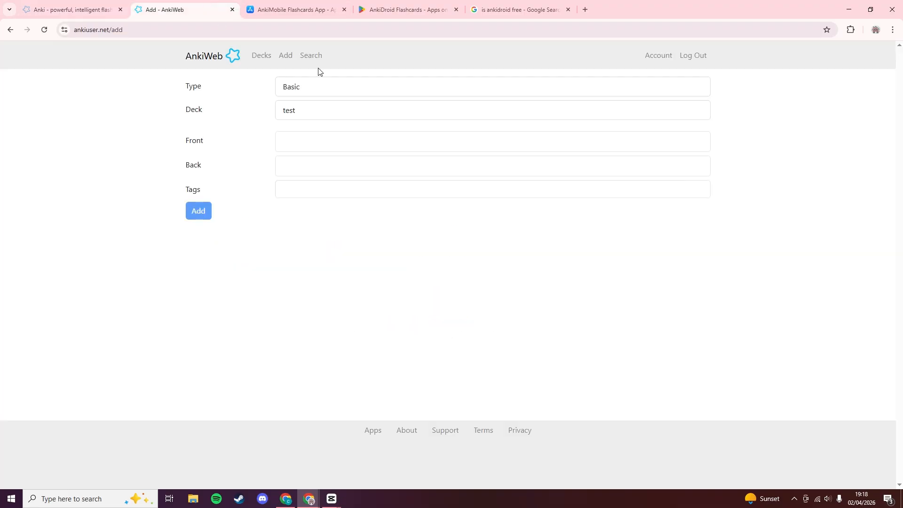
pyautogui.click(11, 30)
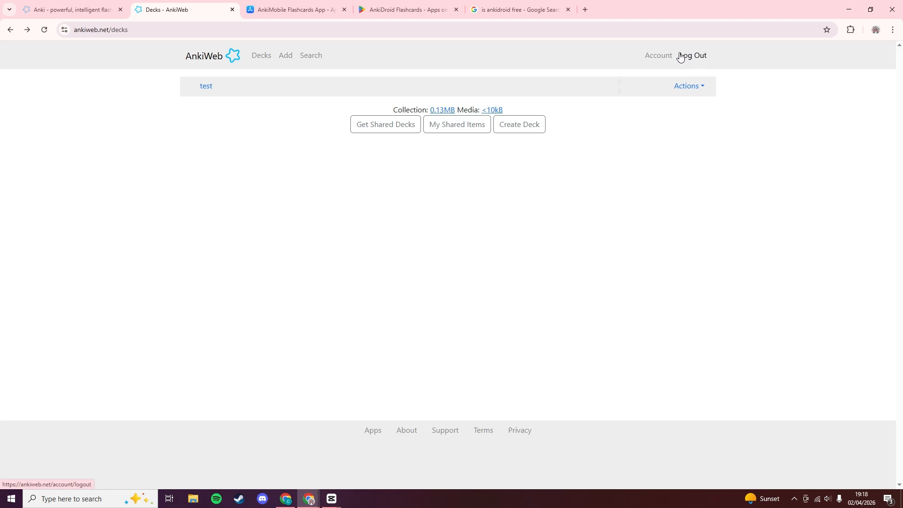
pyautogui.click(81, 8)
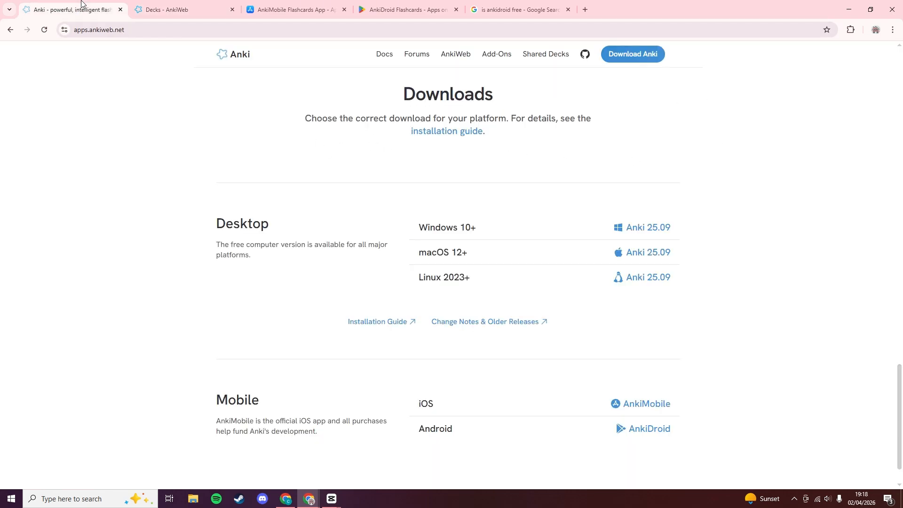
pyautogui.click(233, 9)
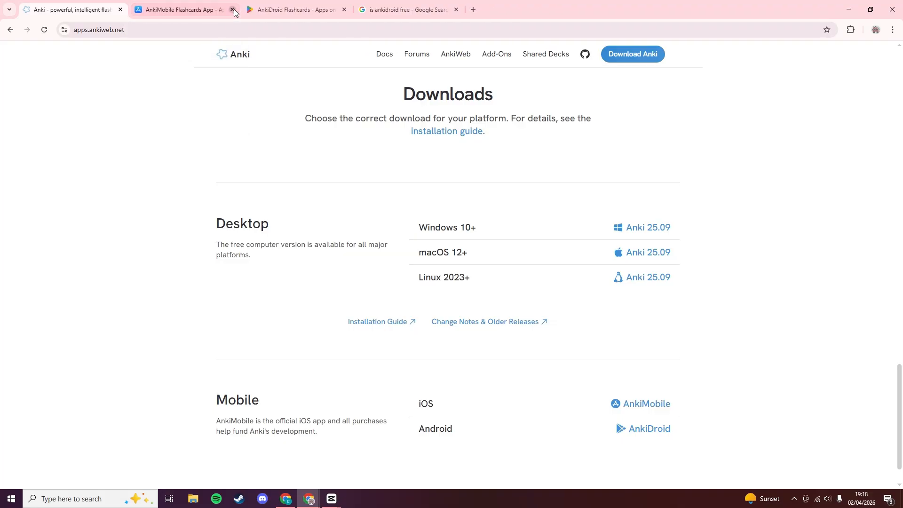
pyautogui.scroll(-1, 438, 194)
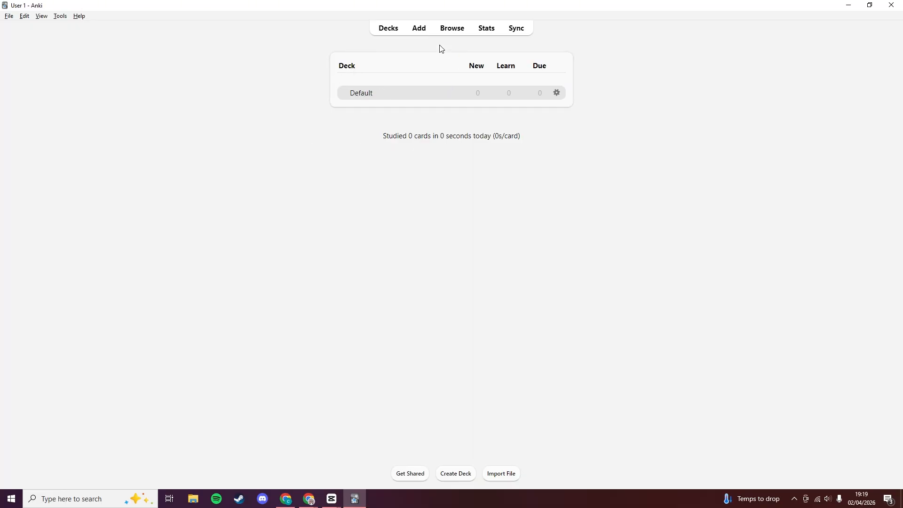
pyautogui.click(418, 33)
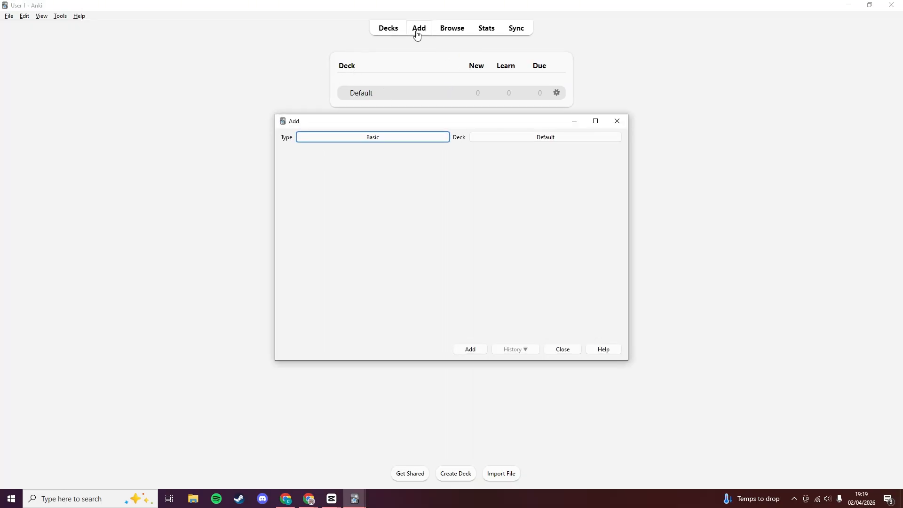
pyautogui.moveTo(450, 133); pyautogui.dragTo(533, 142)
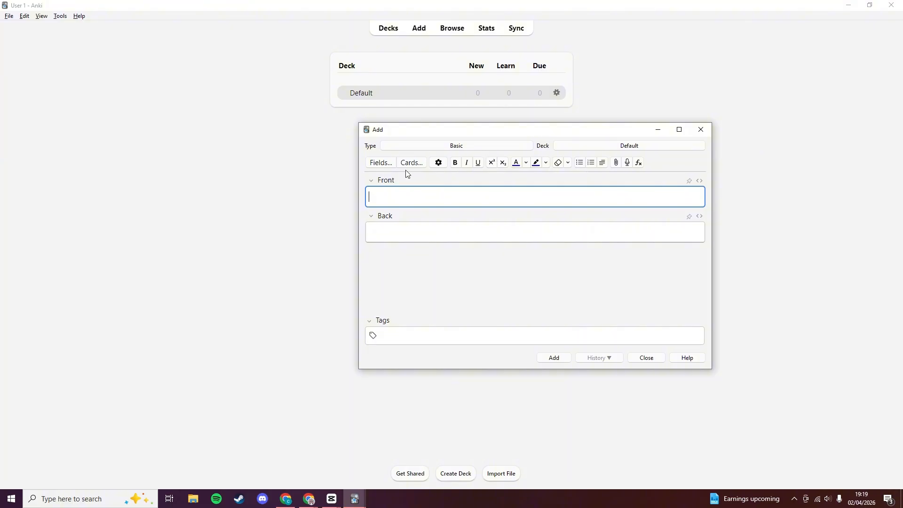
pyautogui.click(489, 148)
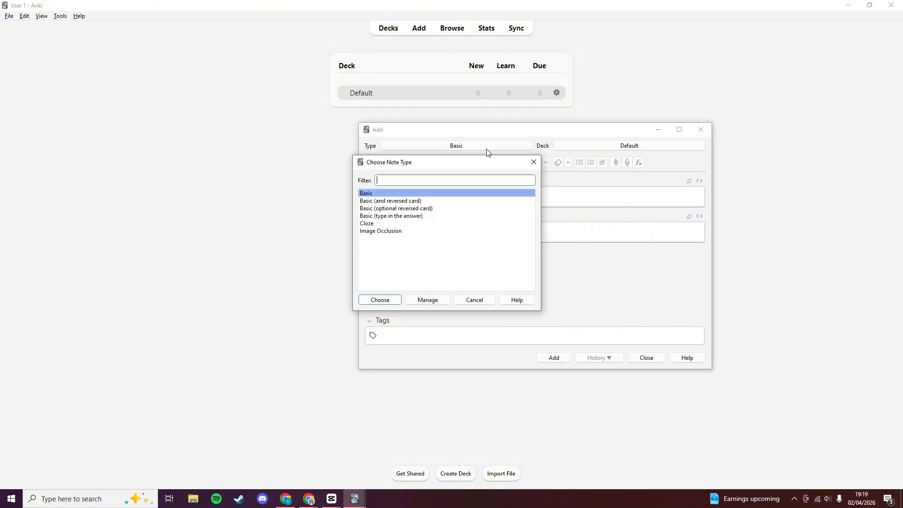
pyautogui.click(425, 301)
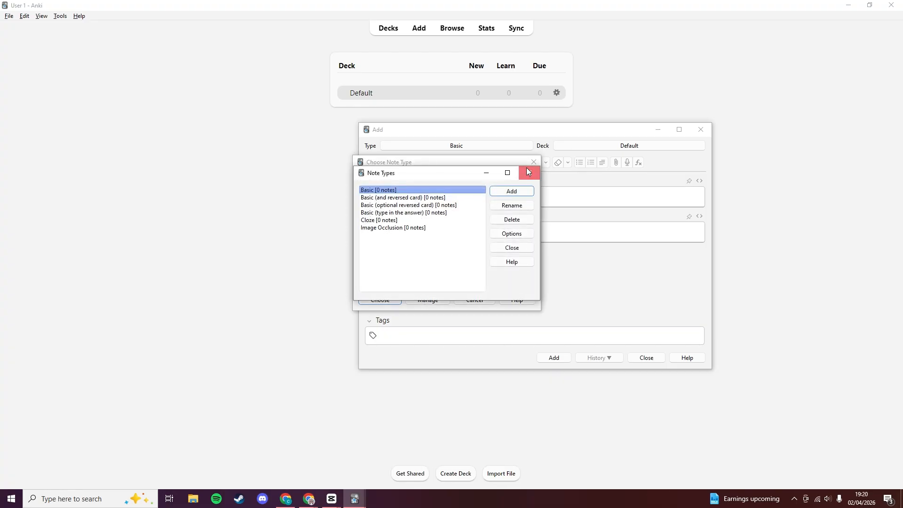
pyautogui.click(527, 169)
pyautogui.click(533, 162)
pyautogui.moveTo(550, 135); pyautogui.dragTo(480, 152)
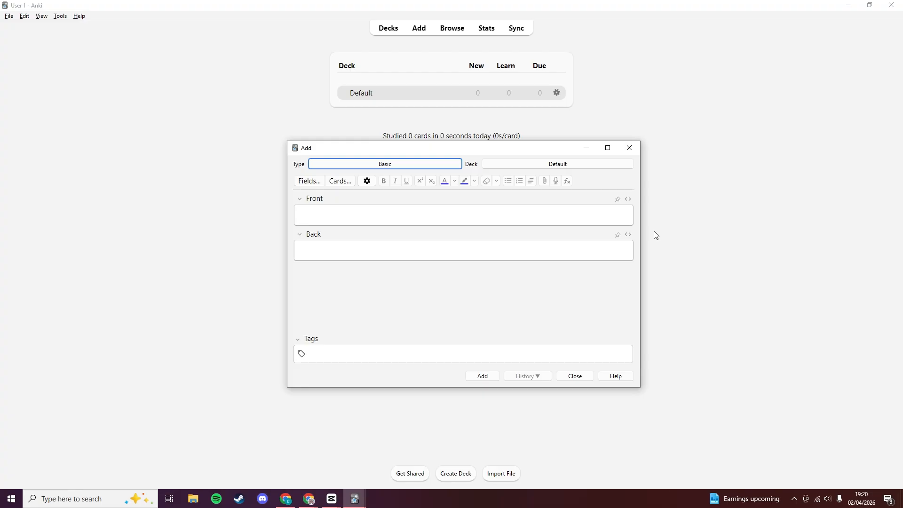
pyautogui.click(629, 148)
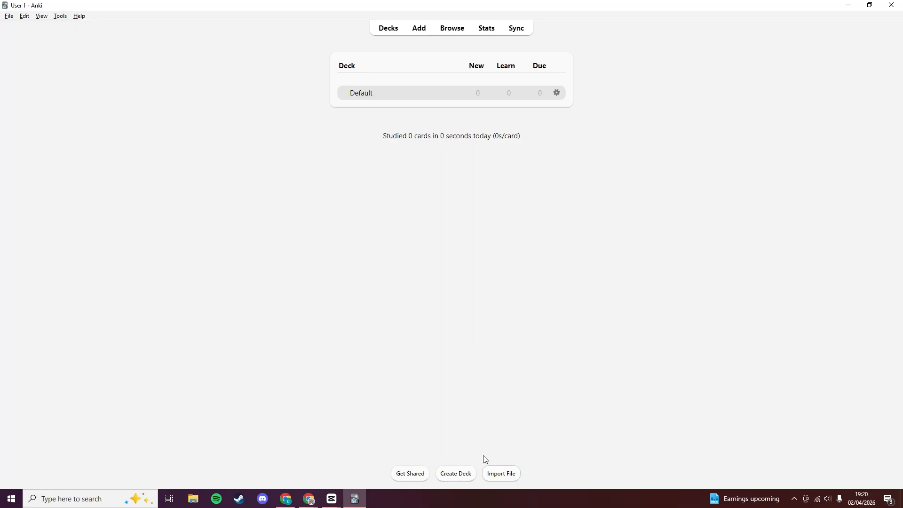
# Create a deck named 'Test Practise', replacing the suggested 'Default' name.
pyautogui.click(456, 473)
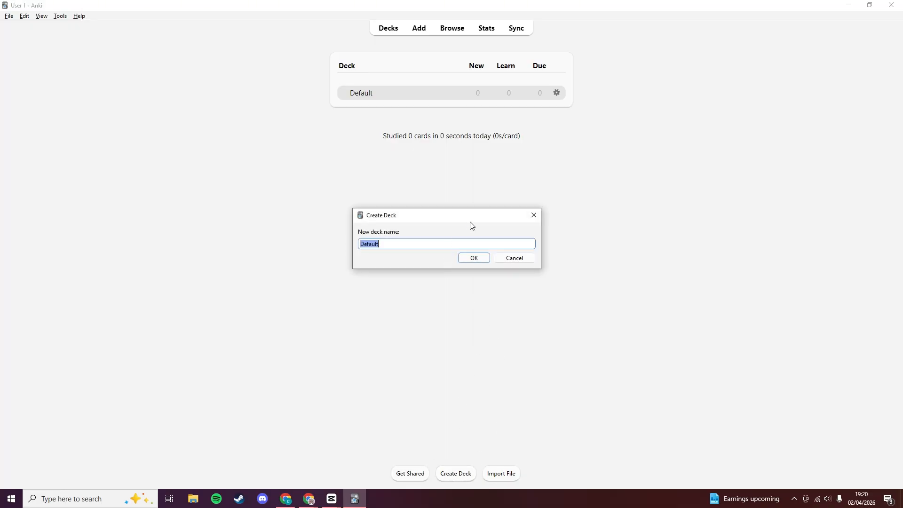
pyautogui.moveTo(472, 225); pyautogui.dragTo(510, 247)
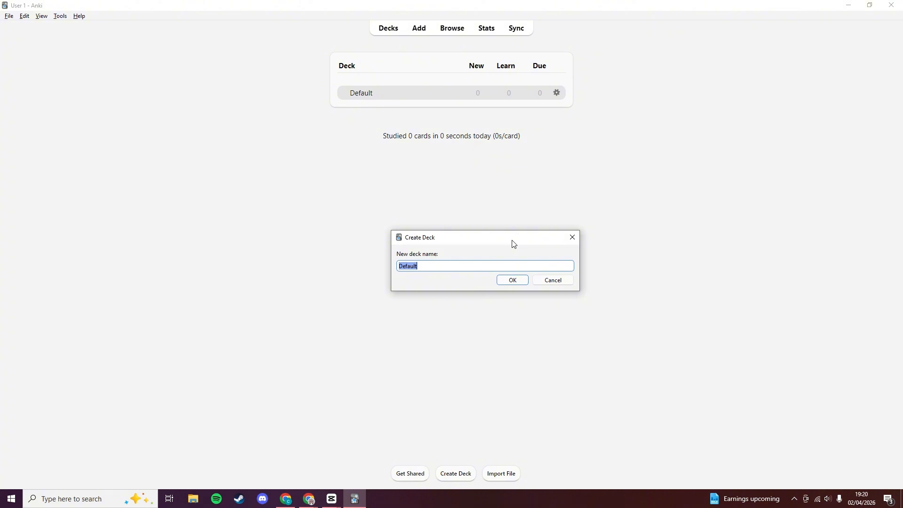
pyautogui.press('BackSpace')
pyautogui.write('Test Practise')
pyautogui.press('Return')
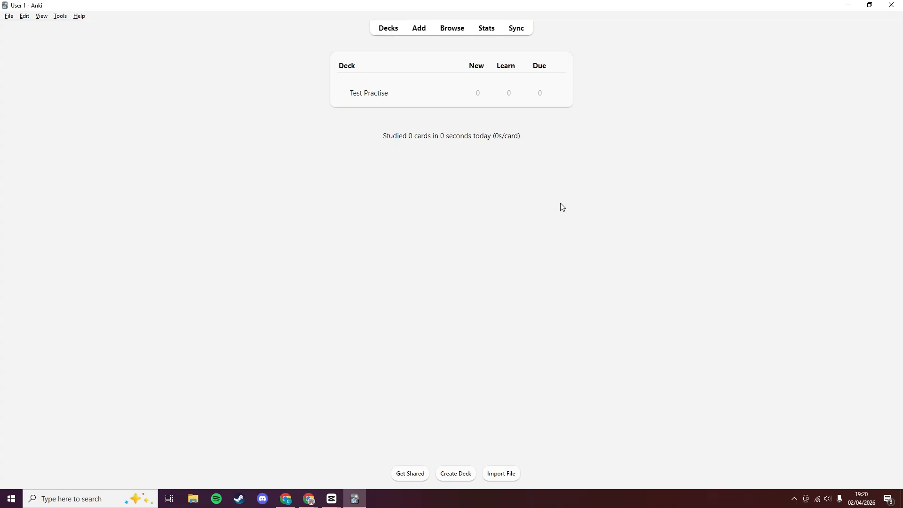
pyautogui.click(507, 478)
pyautogui.click(441, 19)
pyautogui.hotkey('alt', 'Tab')
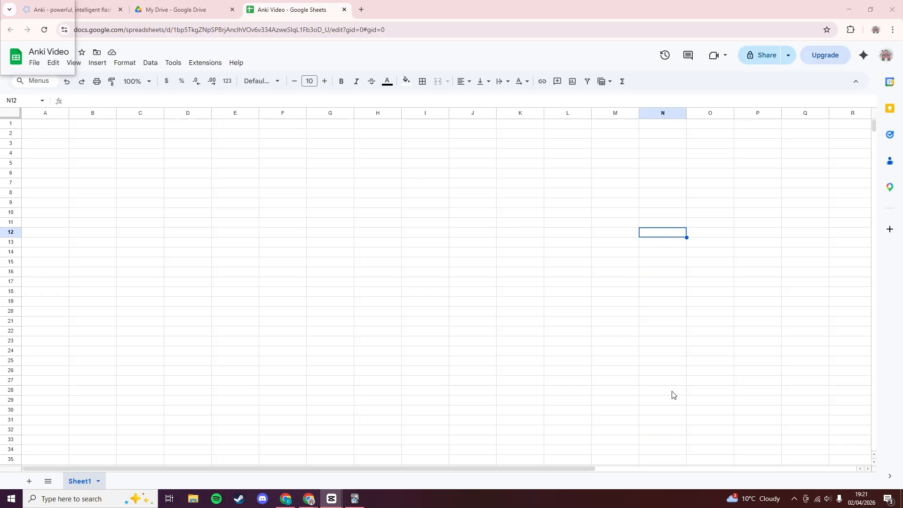
pyautogui.click(230, 213)
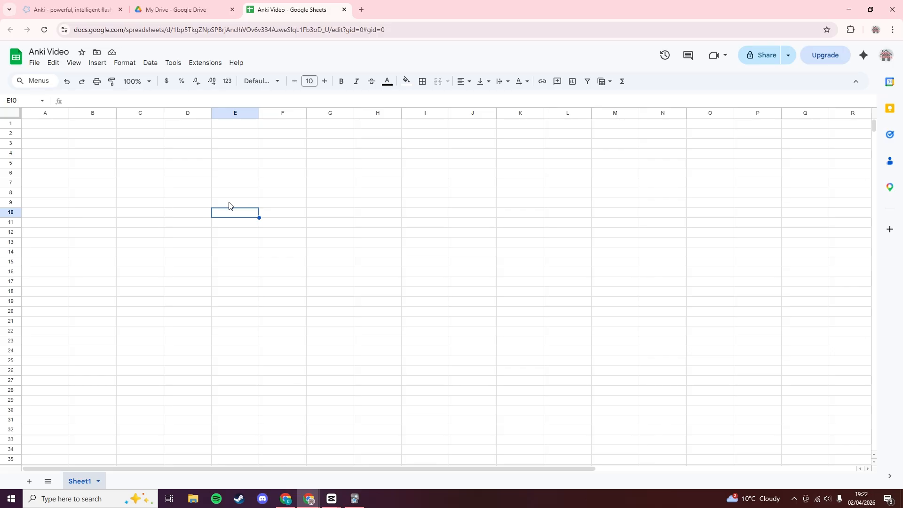
pyautogui.click(206, 242)
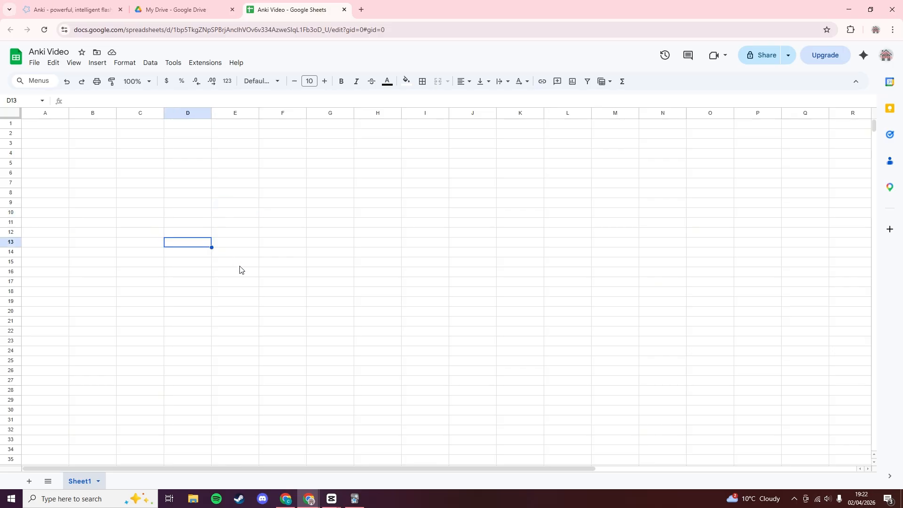
pyautogui.moveTo(200, 207); pyautogui.dragTo(284, 276)
pyautogui.click(304, 294)
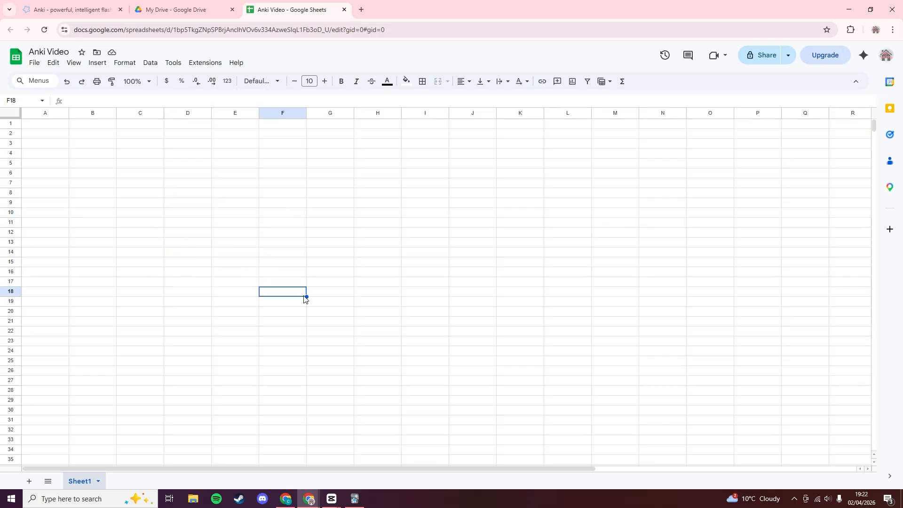
pyautogui.click(195, 216)
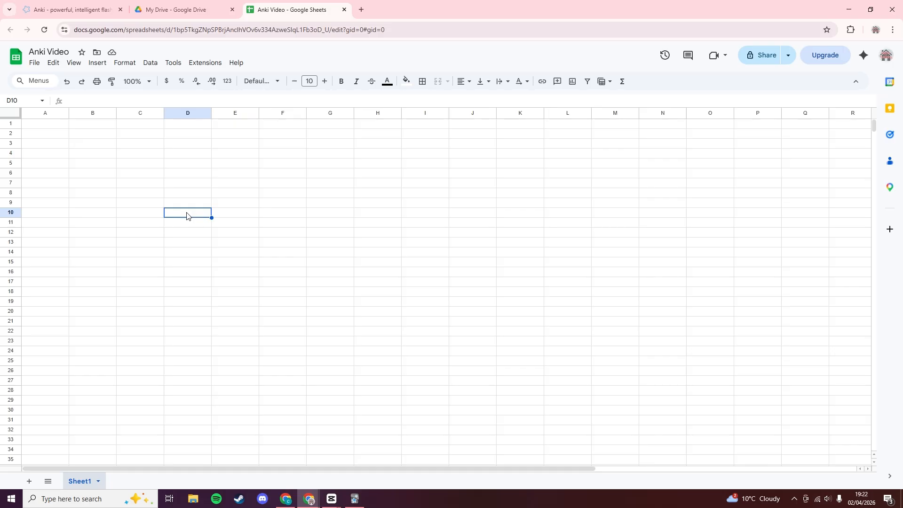
pyautogui.click(61, 129)
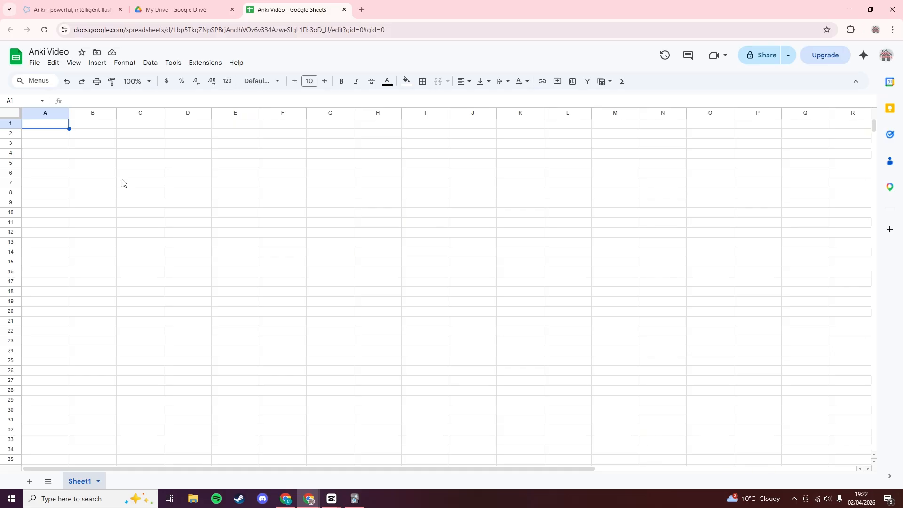
# Enter the headers Question, Answer and Tags in cells A1:C1.
pyautogui.click(27, 163)
pyautogui.click(57, 127)
pyautogui.write('Questrion')
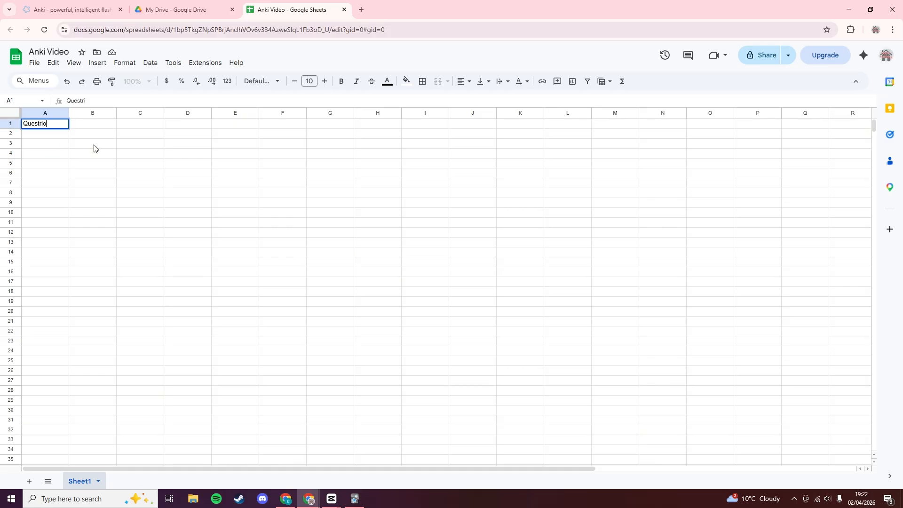
pyautogui.press('BackSpace')
pyautogui.press('BackSpace')
pyautogui.press('BackSpace')
pyautogui.press('BackSpace')
pyautogui.write('ion')
pyautogui.click(93, 145)
pyautogui.click(104, 126)
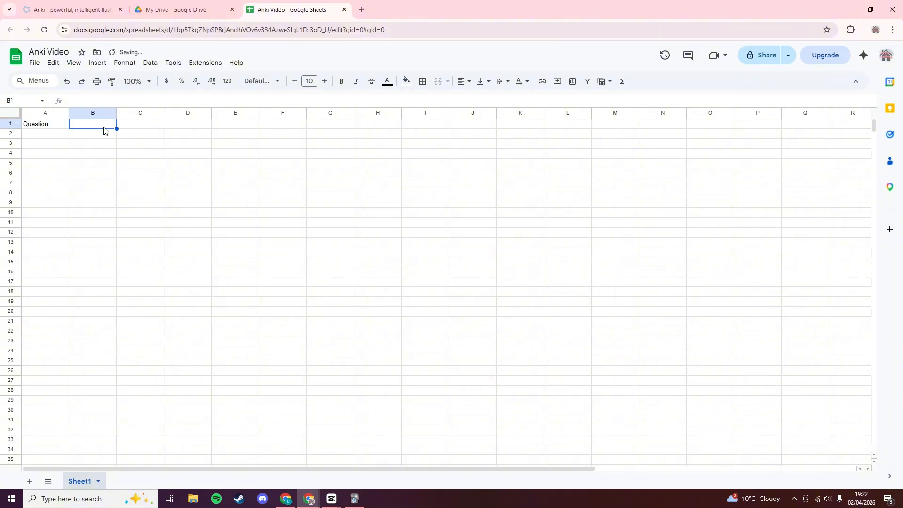
pyautogui.write('Answer')
pyautogui.press('Tab')
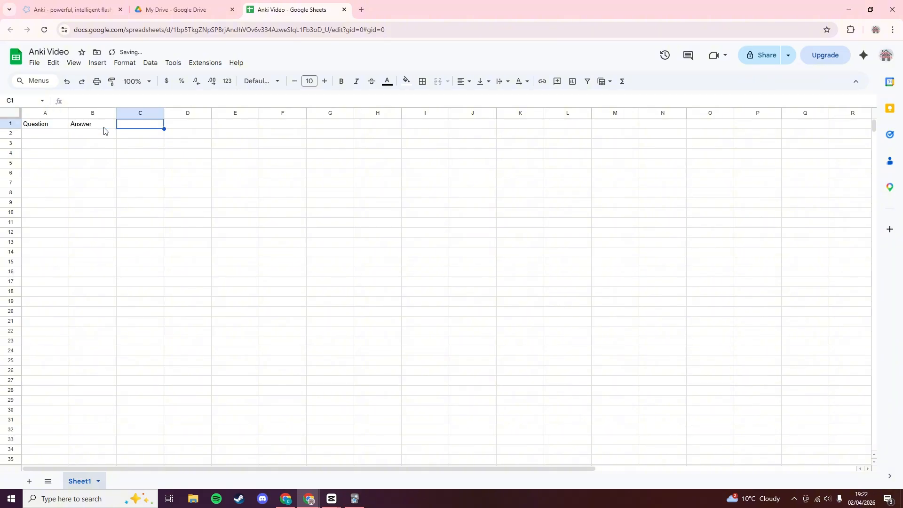
pyautogui.write('Tags')
pyautogui.click(152, 162)
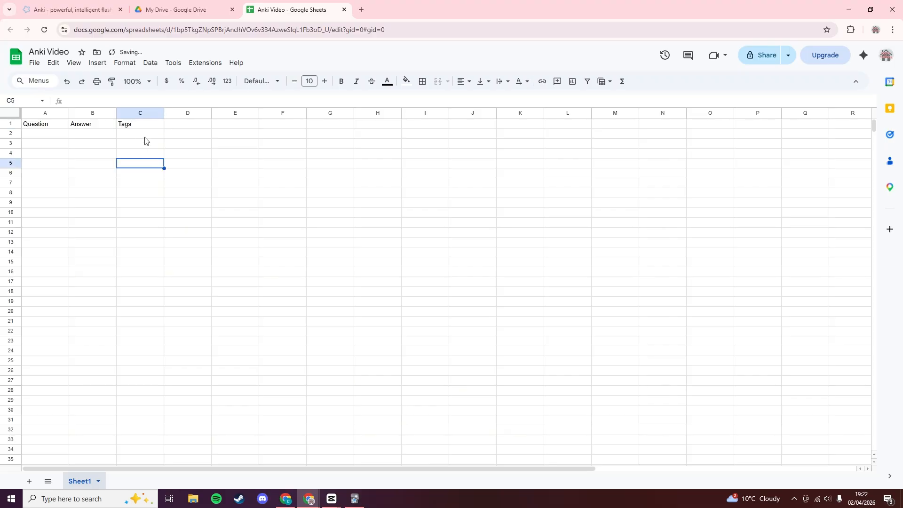
# Number the questions 1–6 down column A from A2.
pyautogui.moveTo(146, 135); pyautogui.dragTo(158, 253)
pyautogui.click(230, 232)
pyautogui.click(63, 137)
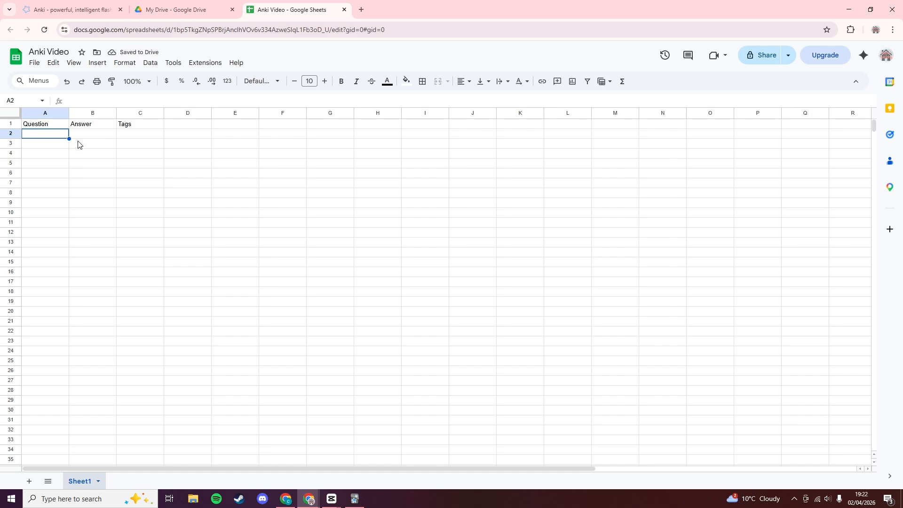
pyautogui.write('1')
pyautogui.press('Return')
pyautogui.write('2')
pyautogui.press('Return')
pyautogui.write('3')
pyautogui.press('Return')
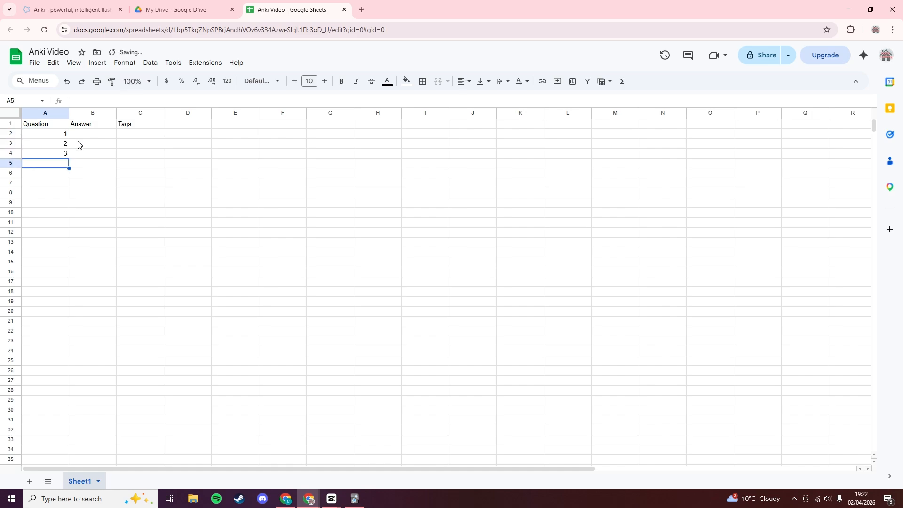
pyautogui.write('4 5')
pyautogui.press('Return')
pyautogui.write('6')
pyautogui.press('Return')
# Fill the Answer column with b–f in B3:B7, then reselect B2 to correct it.
pyautogui.press('Right')
pyautogui.press('Up')
pyautogui.press('Up')
pyautogui.press('Up')
pyautogui.press('Up')
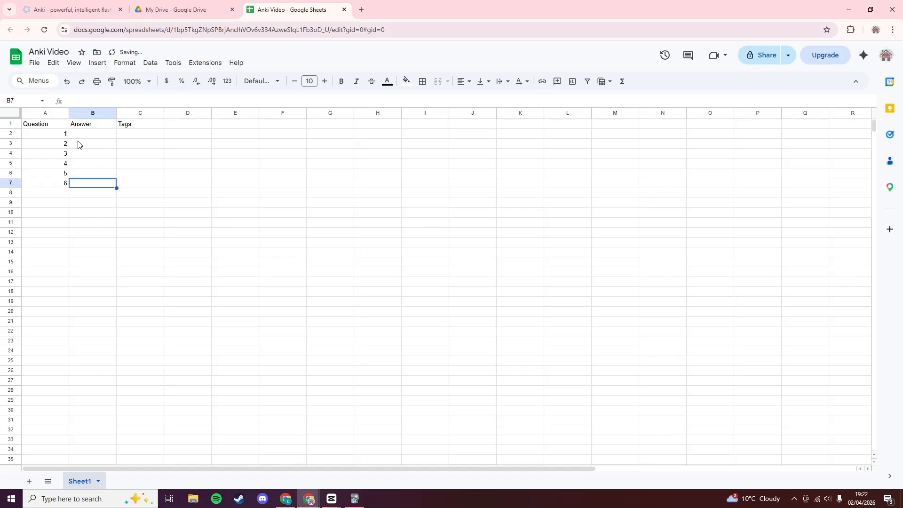
pyautogui.press('Up')
pyautogui.press('Up')
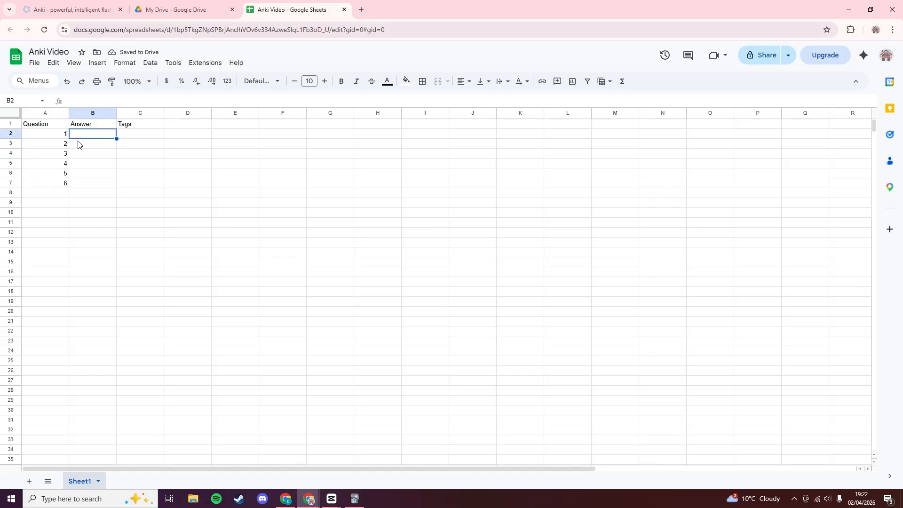
pyautogui.write('Answer')
pyautogui.press('Return')
pyautogui.write('b')
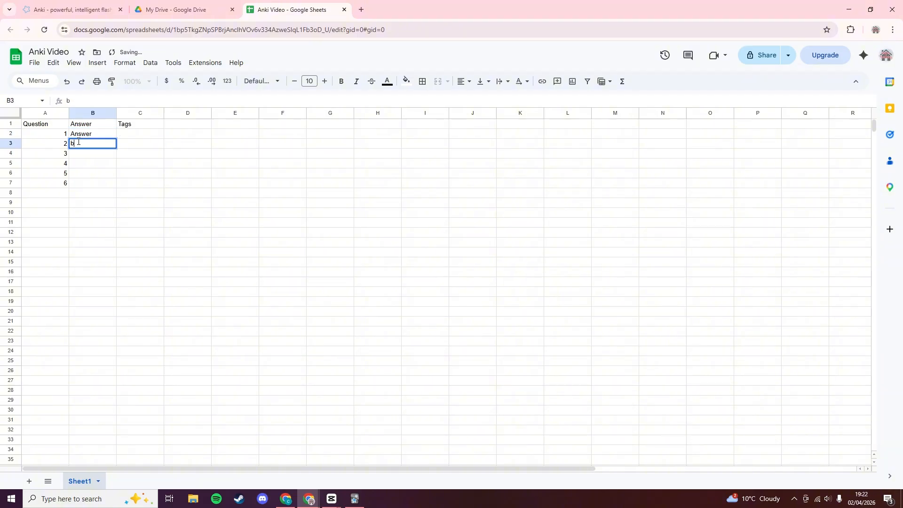
pyautogui.press('Return')
pyautogui.write('c')
pyautogui.press('Return')
pyautogui.write('d')
pyautogui.press('Return')
pyautogui.write('e')
pyautogui.press('Return')
pyautogui.write('f')
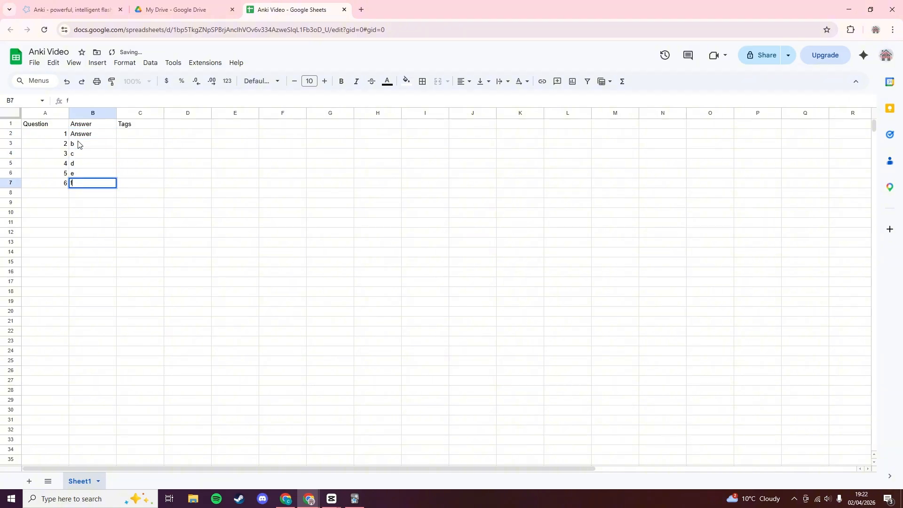
pyautogui.press('Return')
pyautogui.click(84, 134)
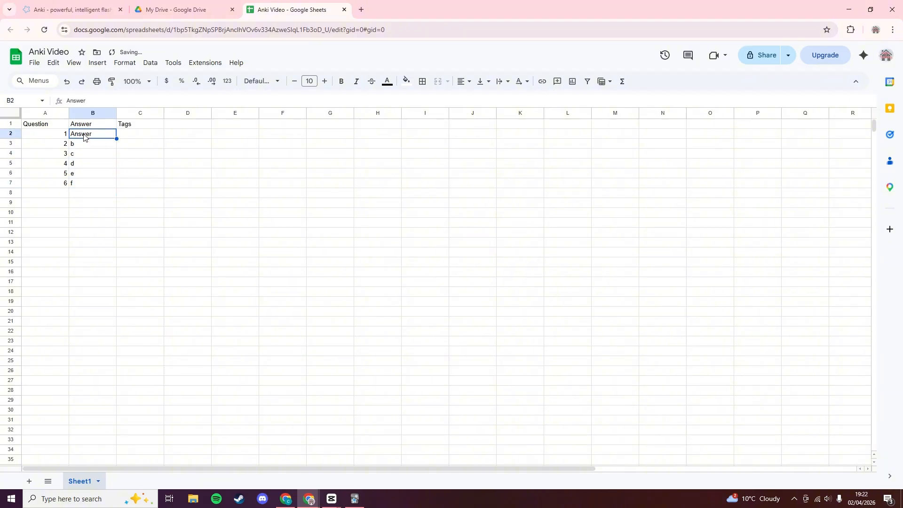
# Enter 'a' in B2 and centre-align the question and answer cells A2:B7.
pyautogui.write('a')
pyautogui.press('Delete')
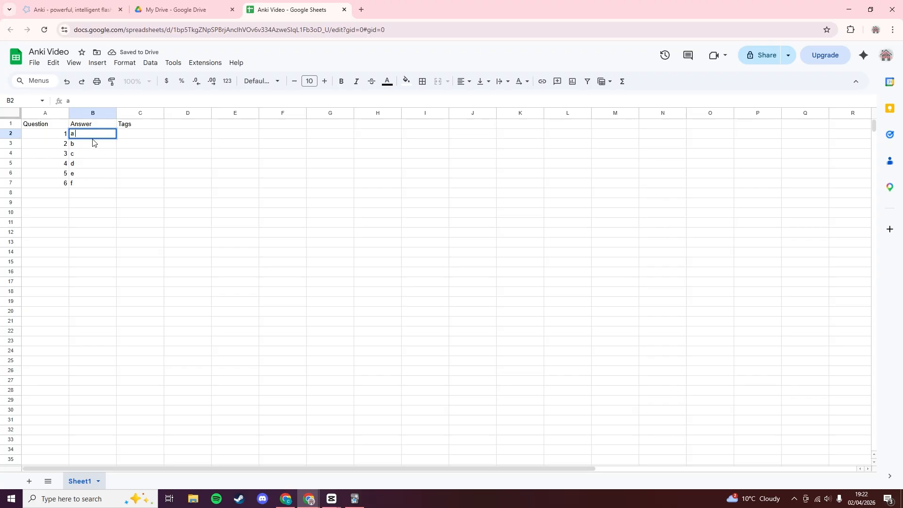
pyautogui.click(77, 170)
pyautogui.click(61, 138)
pyautogui.moveTo(60, 141); pyautogui.dragTo(104, 184)
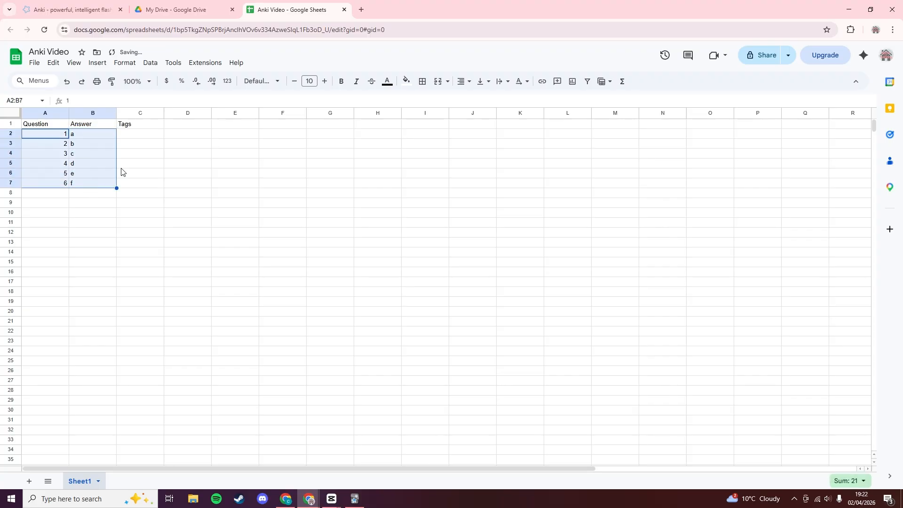
pyautogui.click(462, 82)
pyautogui.click(473, 101)
pyautogui.click(468, 232)
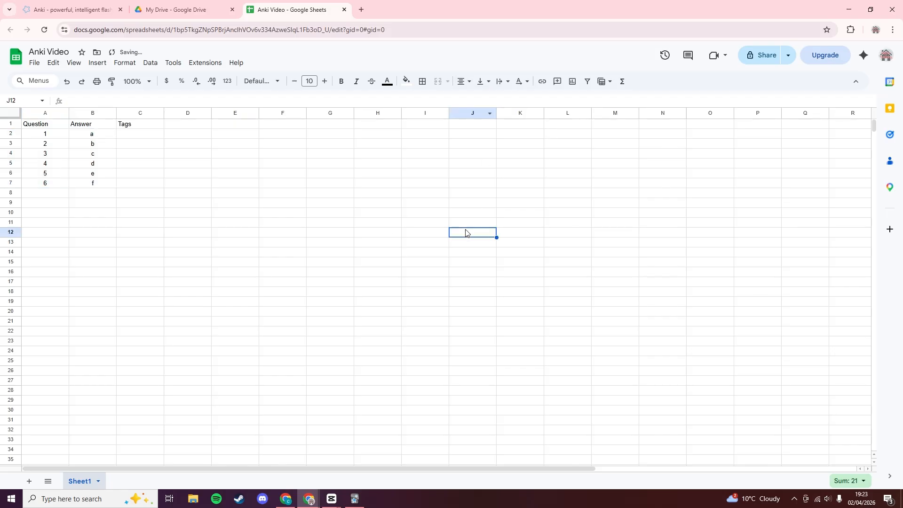
# Select and click around the Question and Answer columns, ending in cell C2.
pyautogui.moveTo(46, 135); pyautogui.dragTo(50, 285)
pyautogui.click(124, 283)
pyautogui.click(140, 254)
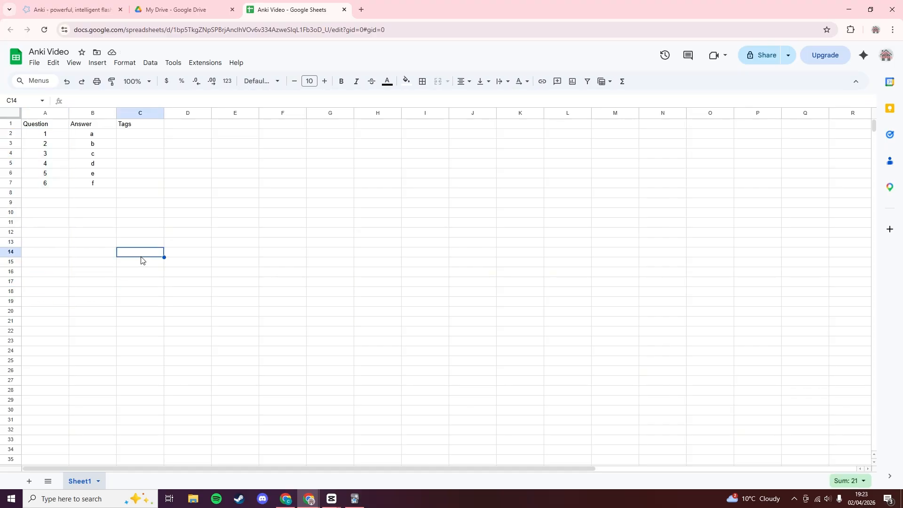
pyautogui.moveTo(106, 137); pyautogui.dragTo(97, 291)
pyautogui.click(202, 282)
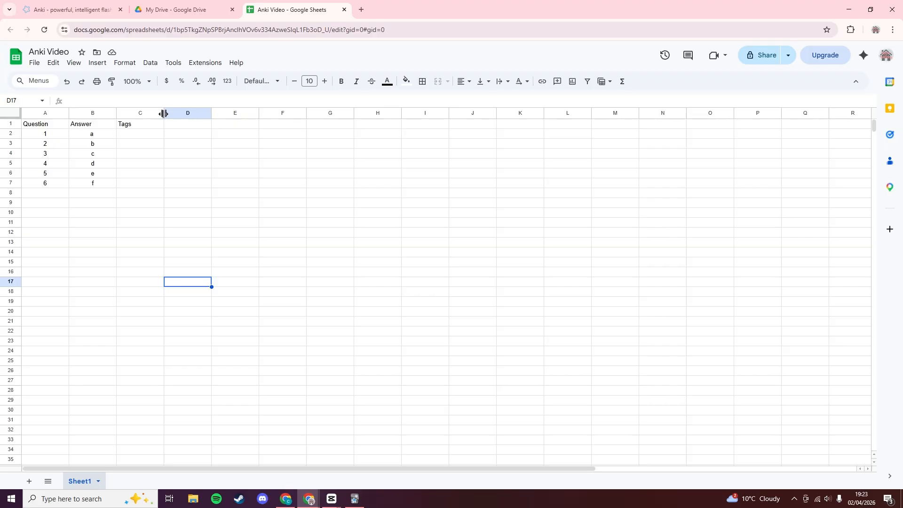
pyautogui.click(288, 237)
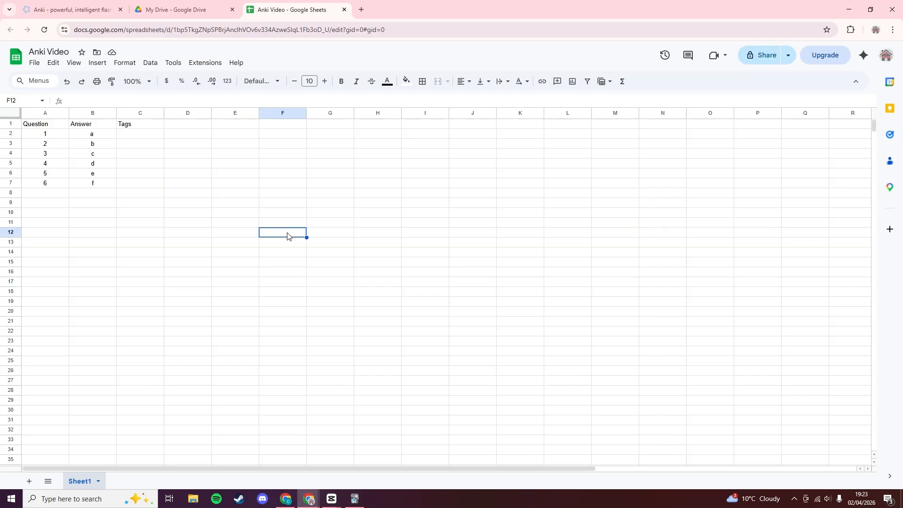
pyautogui.click(96, 231)
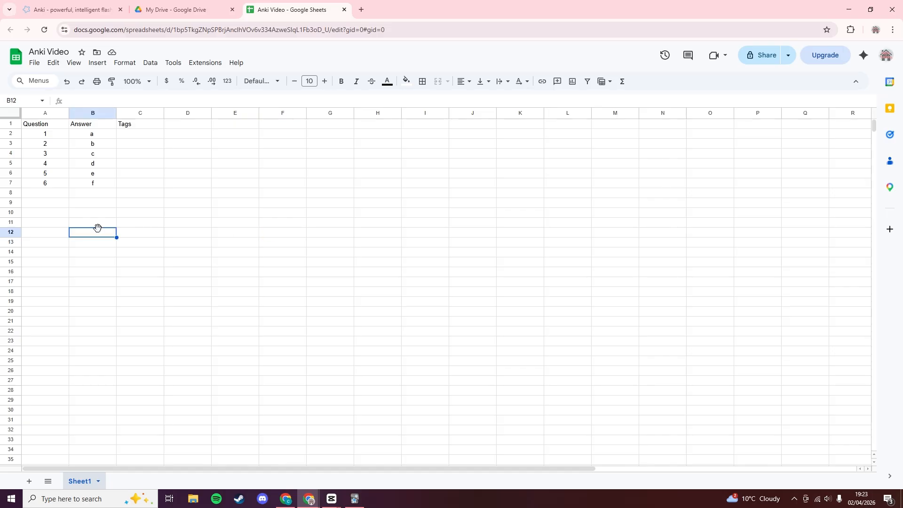
pyautogui.click(45, 164)
pyautogui.click(48, 137)
pyautogui.click(47, 152)
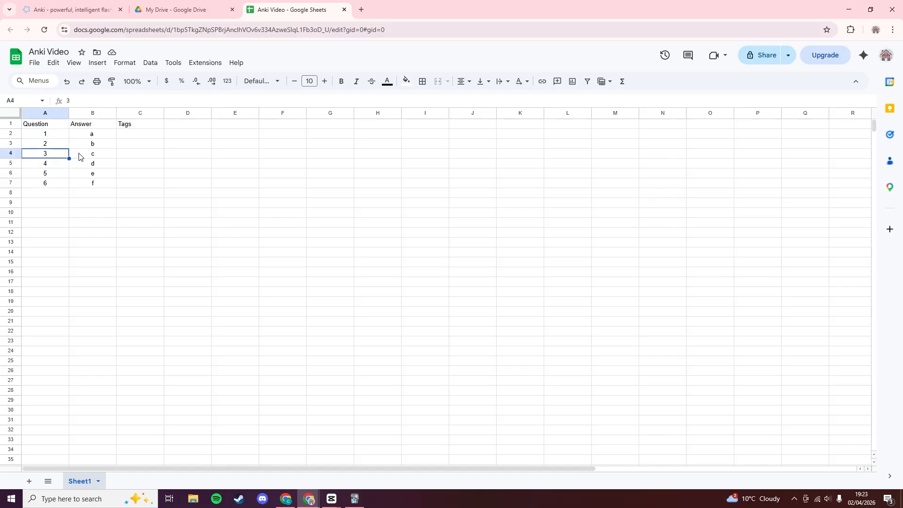
pyautogui.click(159, 169)
pyautogui.click(143, 138)
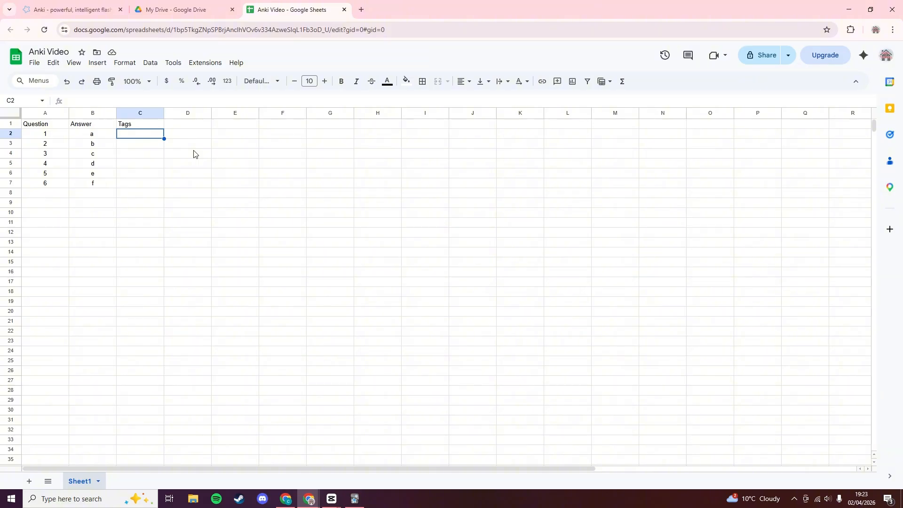
# Tag questions 1–3 with Test1 in cells C2:C4.
pyautogui.write('Test1')
pyautogui.press('Return')
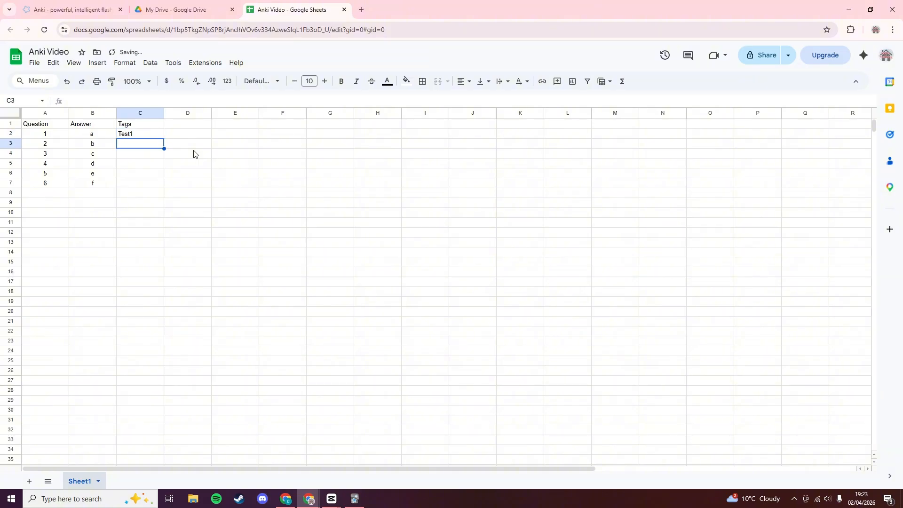
pyautogui.write('Test1')
pyautogui.press('Return')
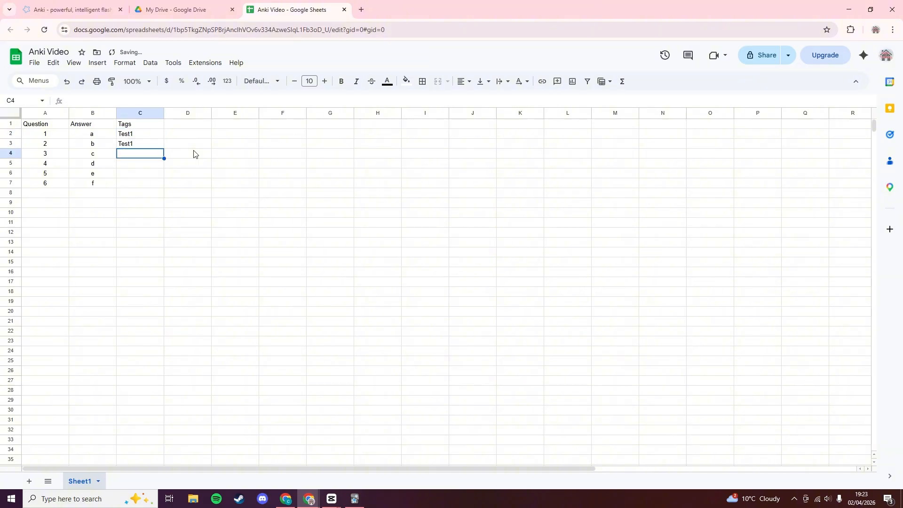
pyautogui.write('Test1')
pyautogui.press('Return')
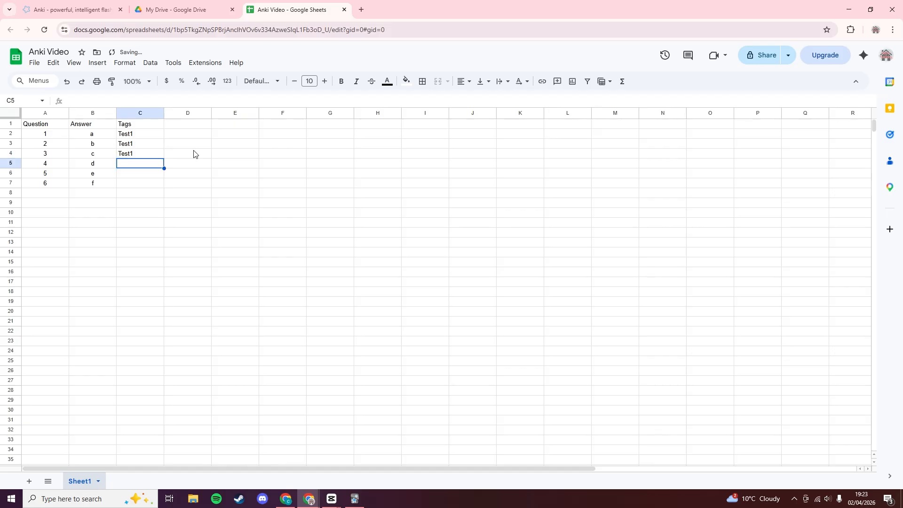
# Tag questions 4 and 5 with Test2 and question 6 with 'Test1 Test2'.
pyautogui.write('Test2')
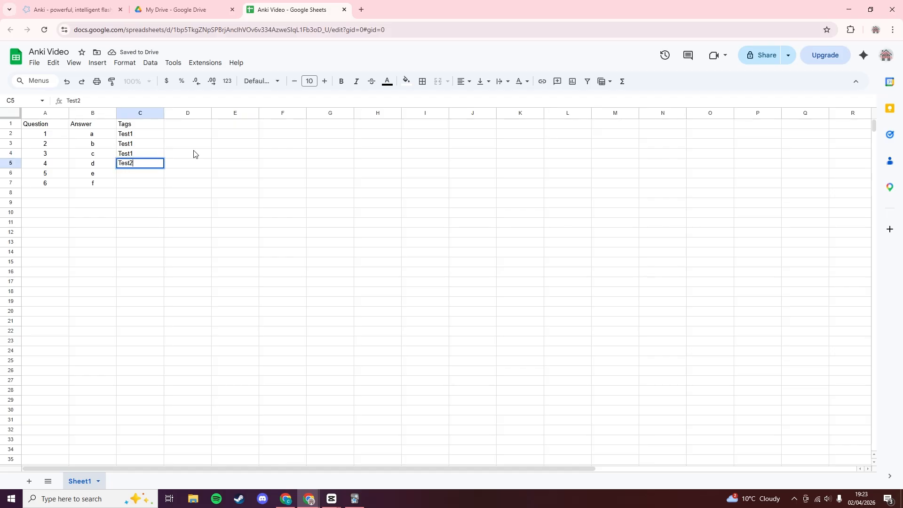
pyautogui.press('Return')
pyautogui.write('Tst')
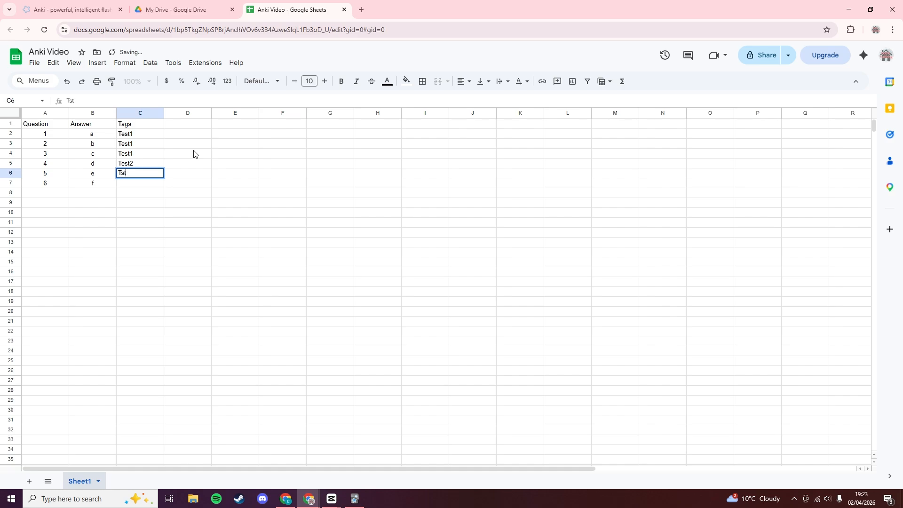
pyautogui.press('BackSpace')
pyautogui.press('BackSpace')
pyautogui.write('est2')
pyautogui.press('Return')
pyautogui.write('Test1')
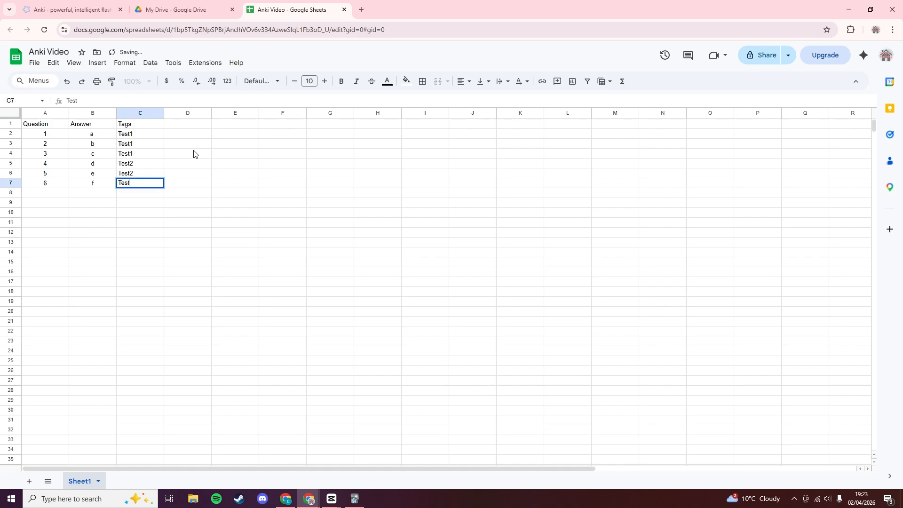
pyautogui.write(' test')
pyautogui.press('BackSpace')
pyautogui.press('BackSpace')
pyautogui.press('BackSpace')
pyautogui.press('BackSpace')
pyautogui.write('Test2')
pyautogui.click(205, 170)
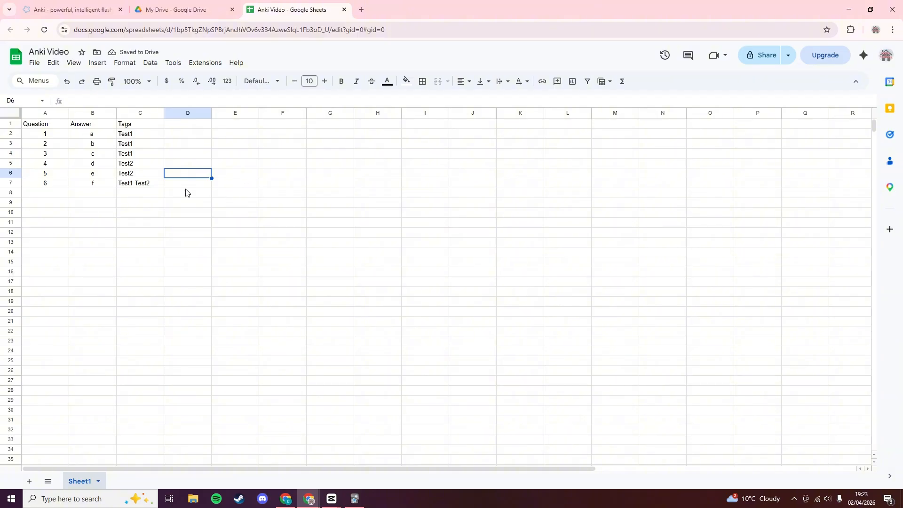
# Review the Tags column, selecting the Test1 cells and the combined Test1 Test2 entry.
pyautogui.click(130, 138)
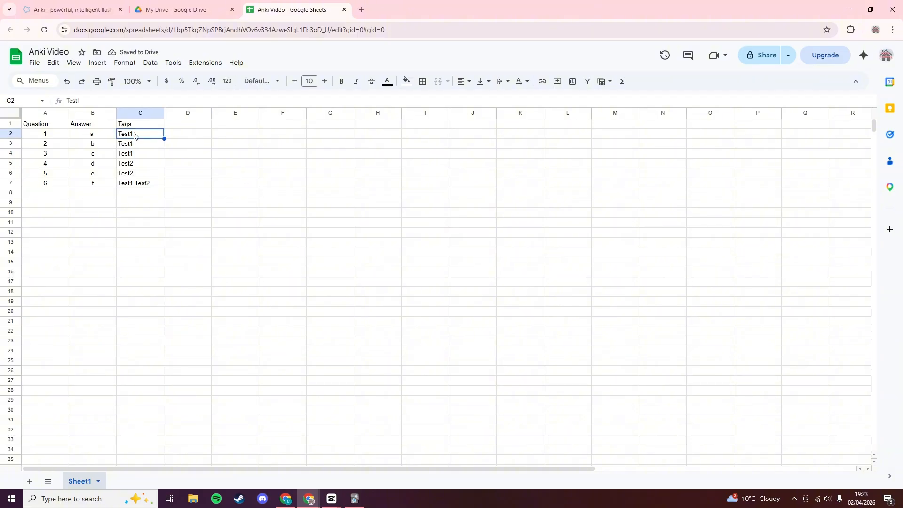
pyautogui.click(215, 181)
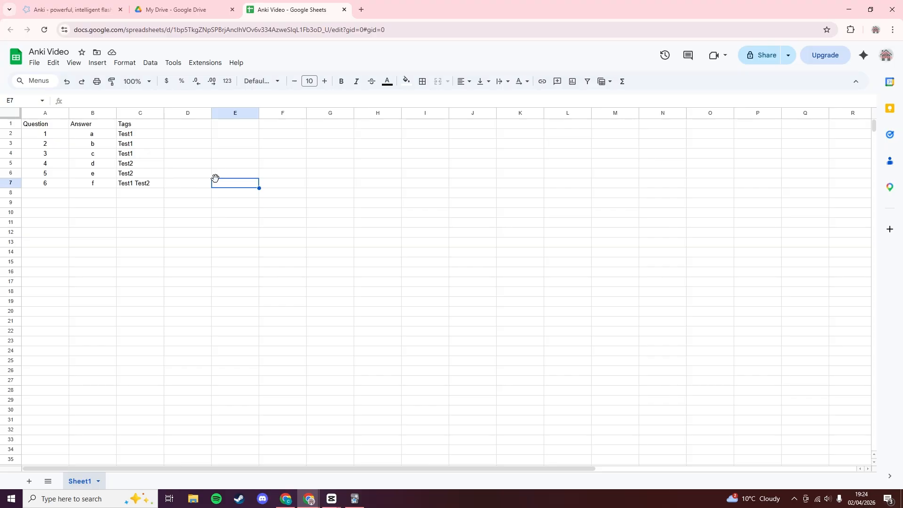
pyautogui.click(127, 135)
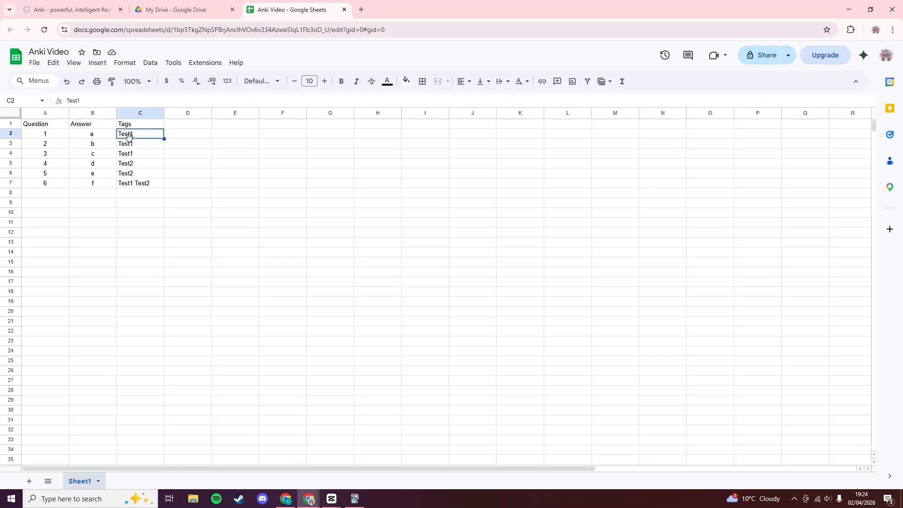
pyautogui.click(132, 187)
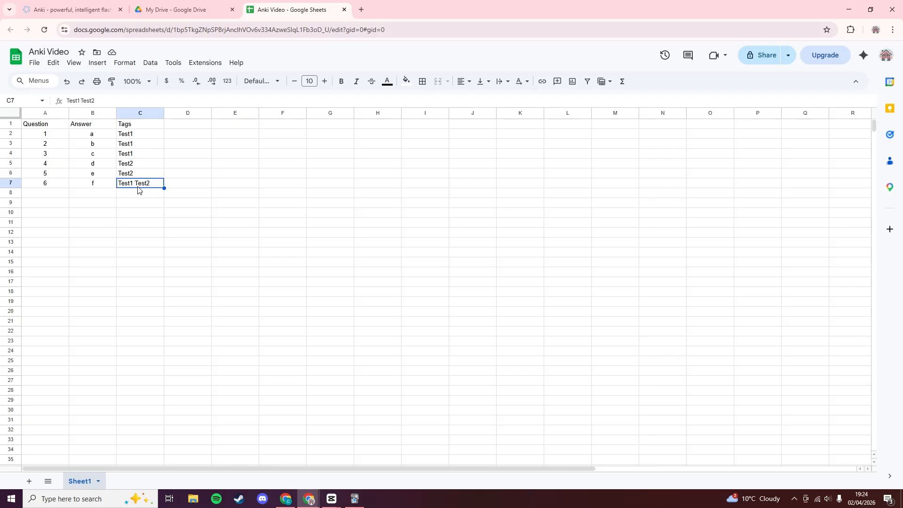
pyautogui.click(207, 215)
pyautogui.click(141, 138)
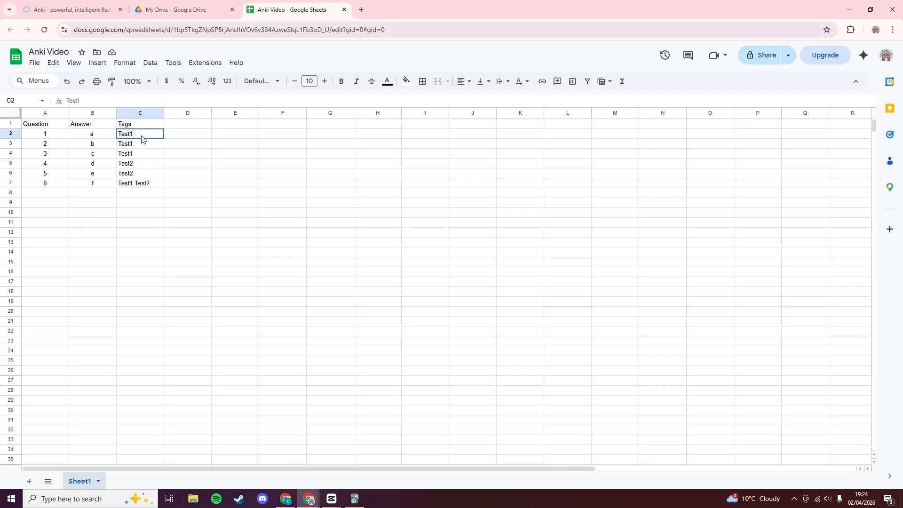
pyautogui.moveTo(141, 138); pyautogui.dragTo(142, 173)
pyautogui.click(191, 175)
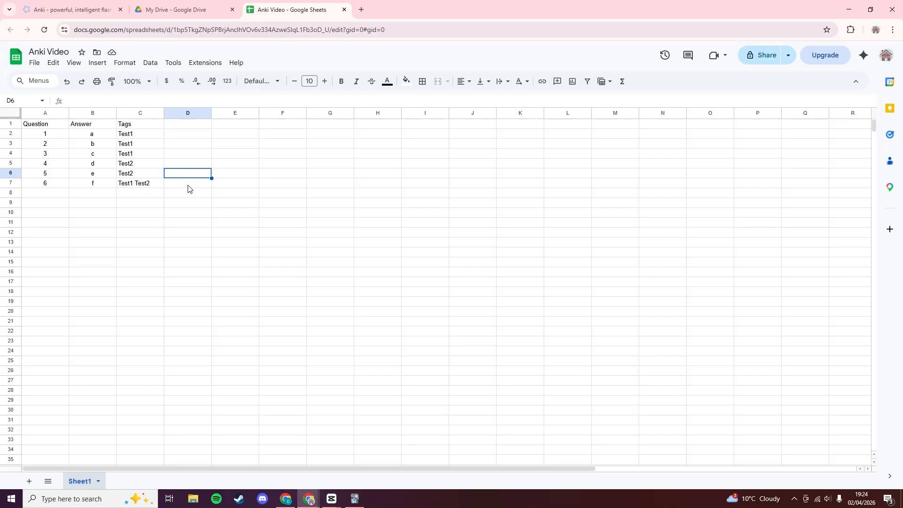
pyautogui.click(189, 192)
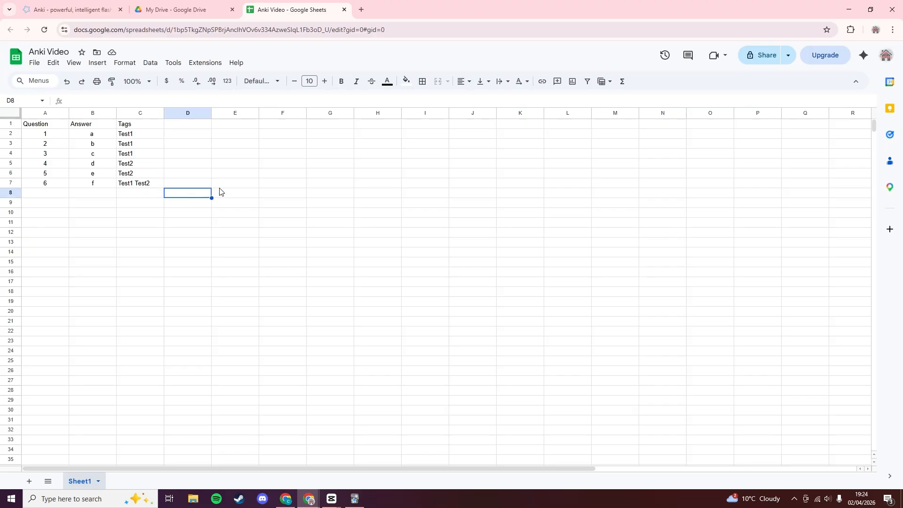
pyautogui.moveTo(143, 137); pyautogui.dragTo(141, 158)
pyautogui.click(180, 164)
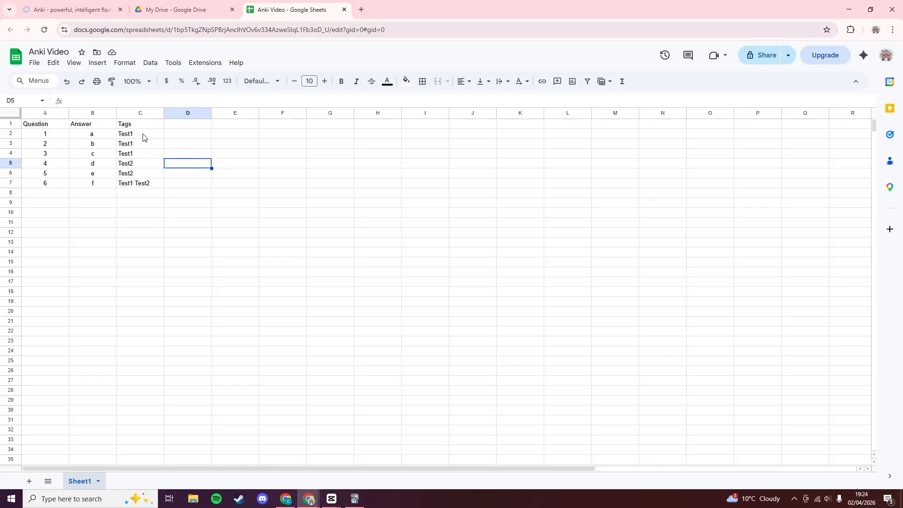
pyautogui.click(134, 144)
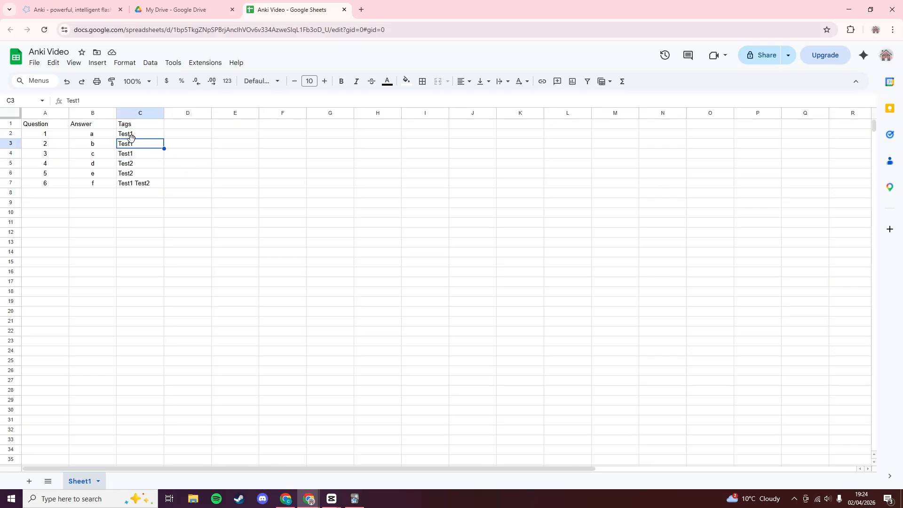
pyautogui.doubleClick(131, 136)
pyautogui.click(210, 164)
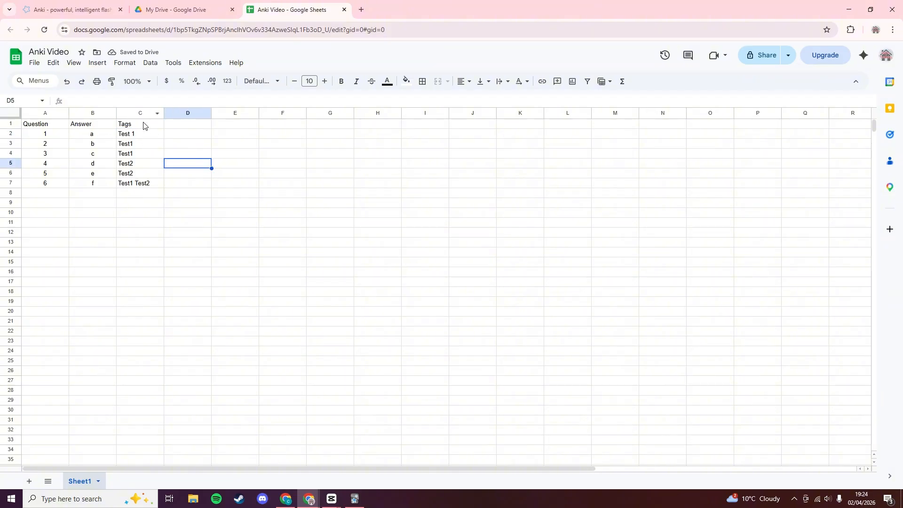
pyautogui.click(133, 135)
pyautogui.doubleClick(133, 135)
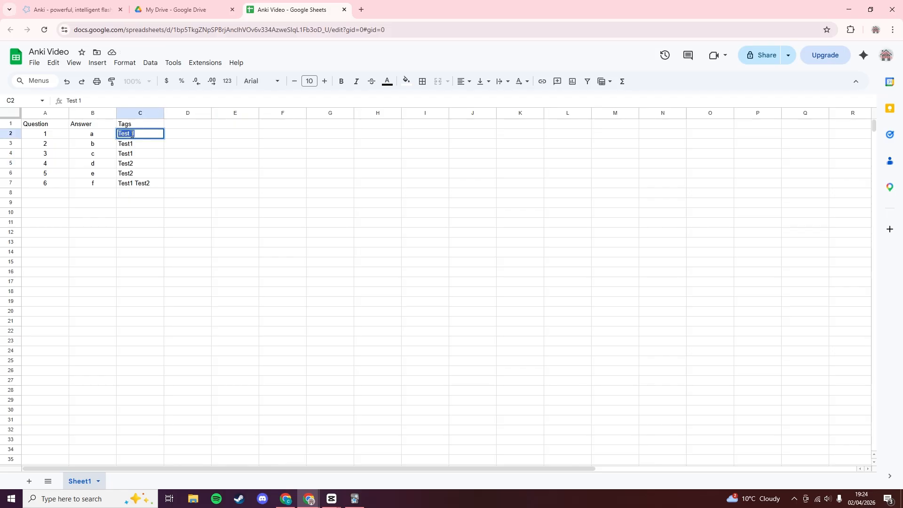
pyautogui.click(132, 134)
pyautogui.click(189, 207)
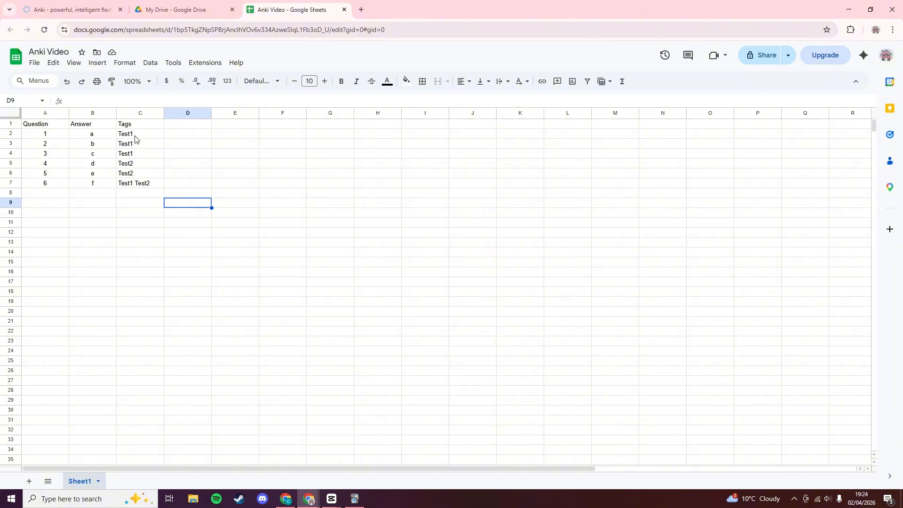
pyautogui.moveTo(135, 135); pyautogui.dragTo(134, 154)
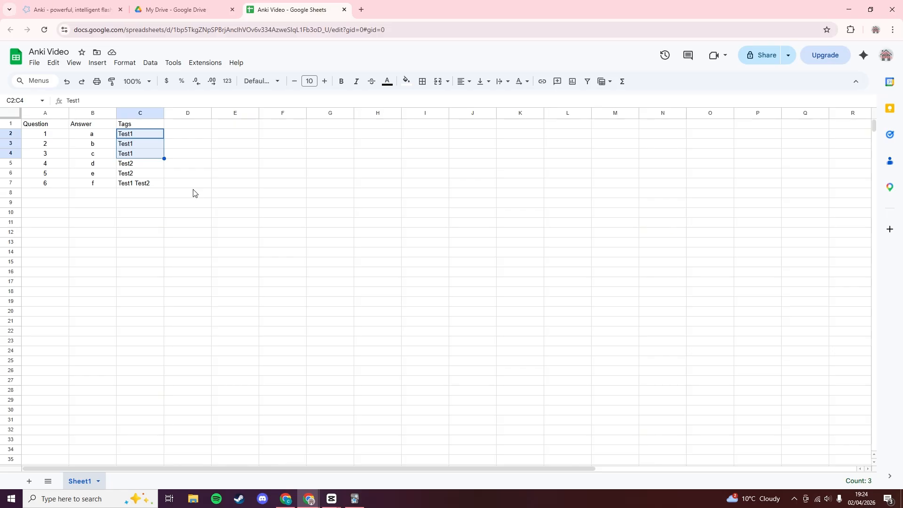
pyautogui.click(209, 203)
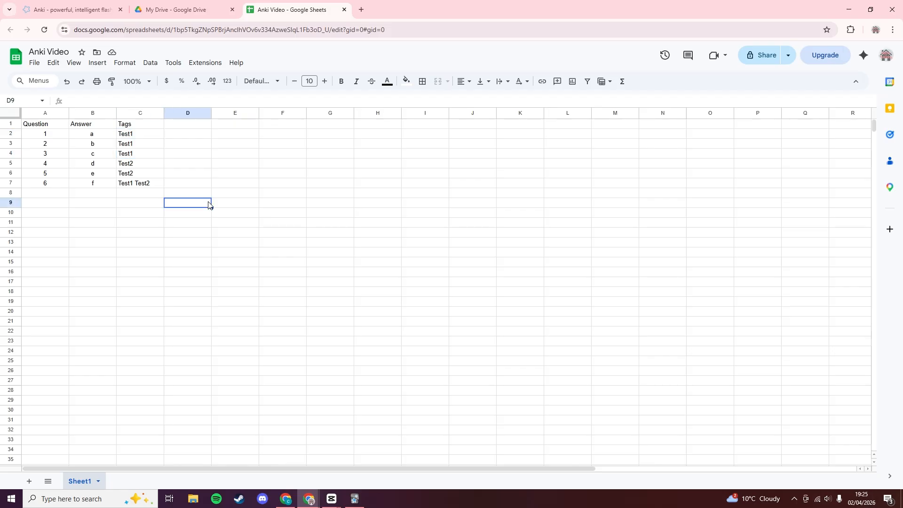
pyautogui.click(47, 127)
pyautogui.moveTo(47, 127); pyautogui.dragTo(130, 186)
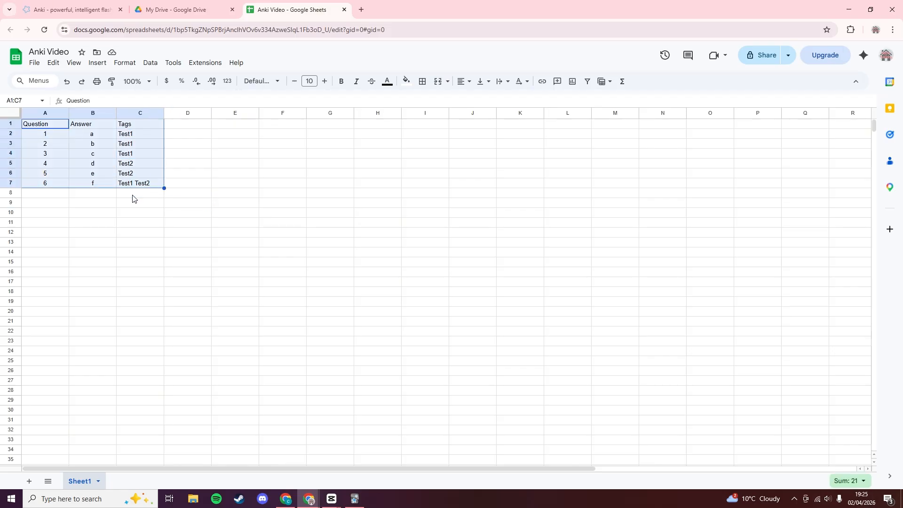
pyautogui.click(173, 229)
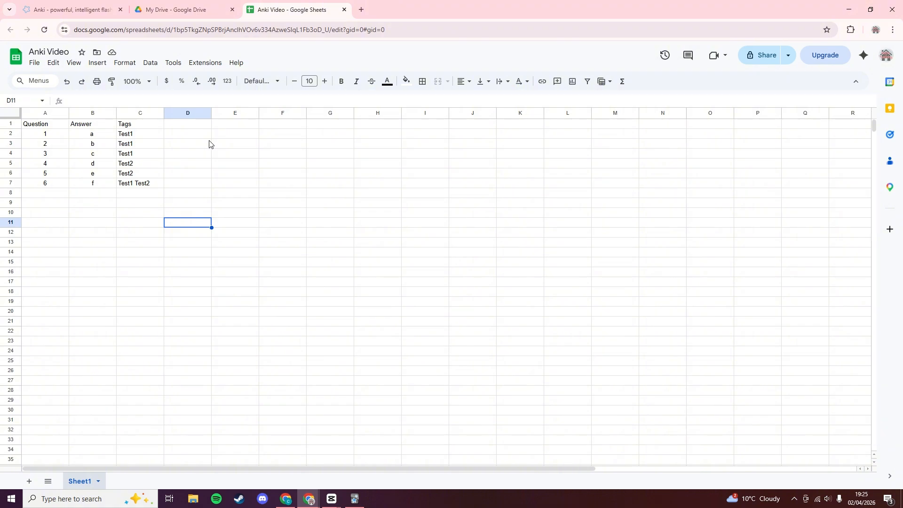
# Download the sheet as the CSV file 'Anki Video - Sheet1.csv' via File > Download.
pyautogui.click(35, 63)
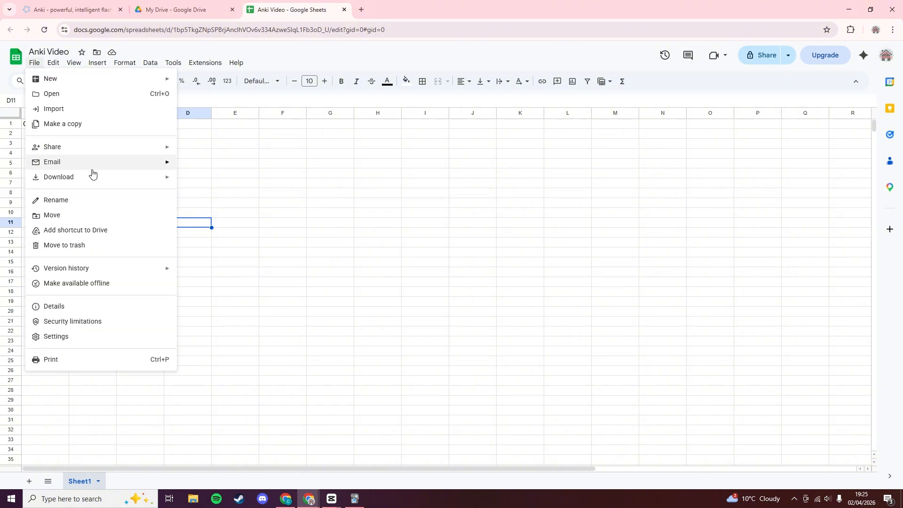
pyautogui.moveTo(99, 181)
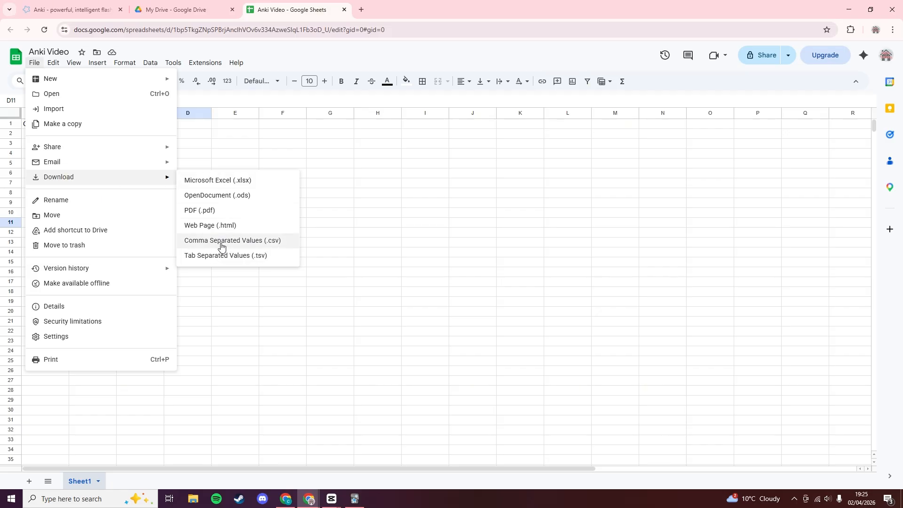
pyautogui.click(283, 242)
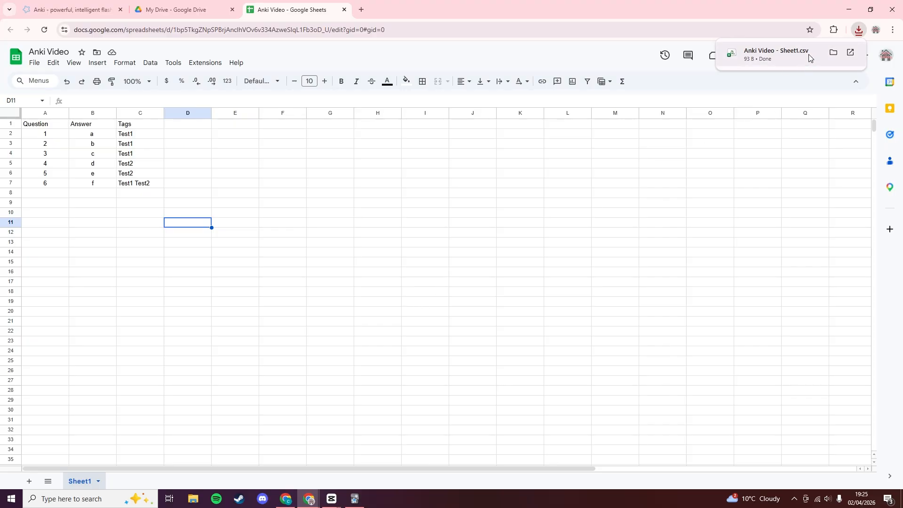
# Open Anki Video - Sheet1.csv from Downloads in Anki's import window.
pyautogui.click(554, 256)
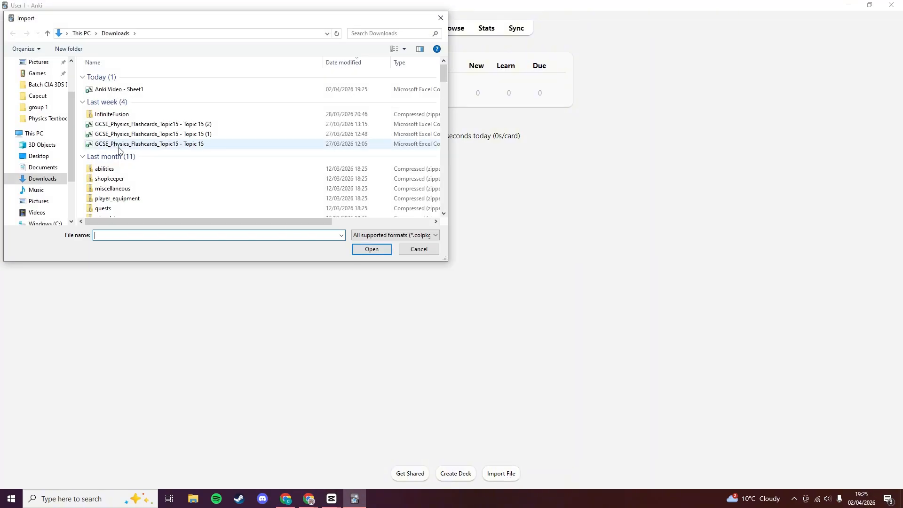
pyautogui.click(171, 90)
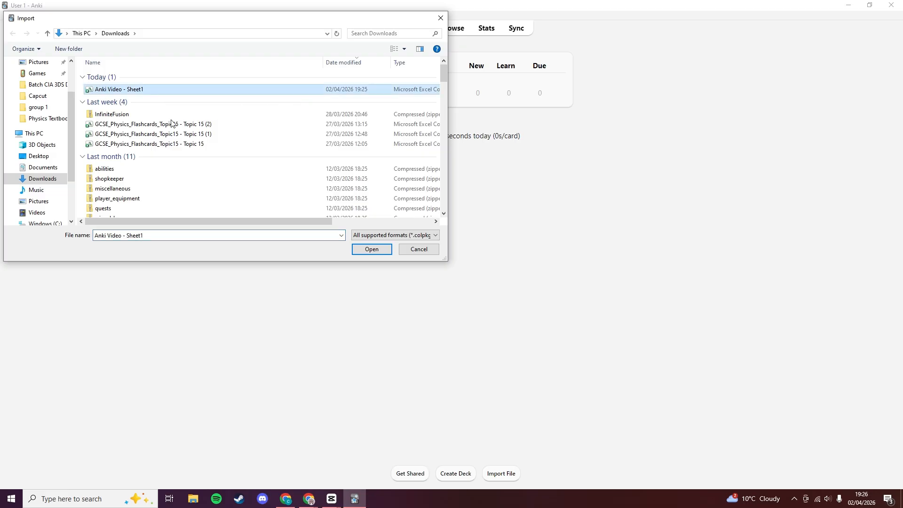
pyautogui.click(385, 252)
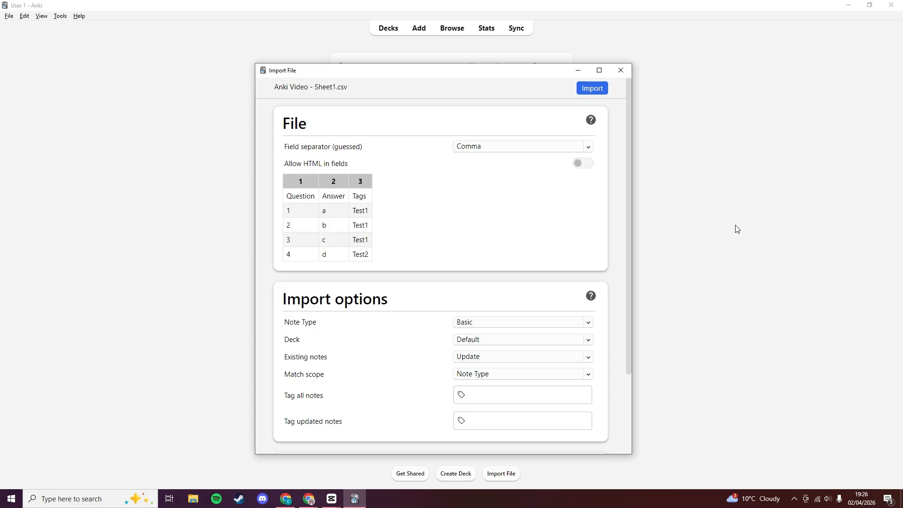
pyautogui.click(498, 150)
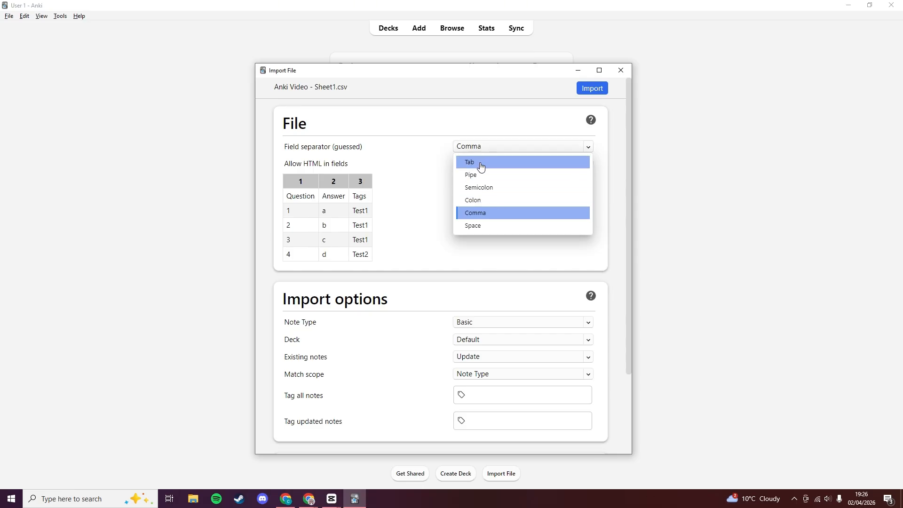
pyautogui.click(480, 162)
pyautogui.click(486, 149)
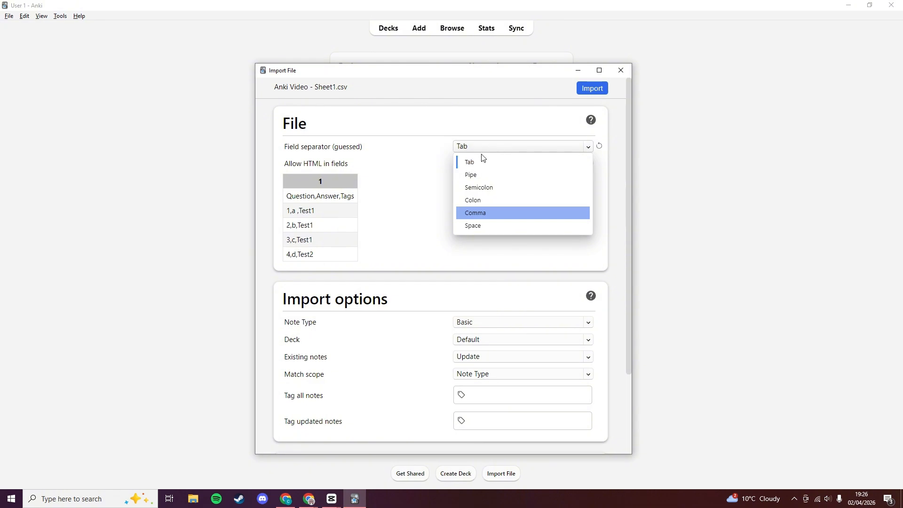
pyautogui.click(477, 213)
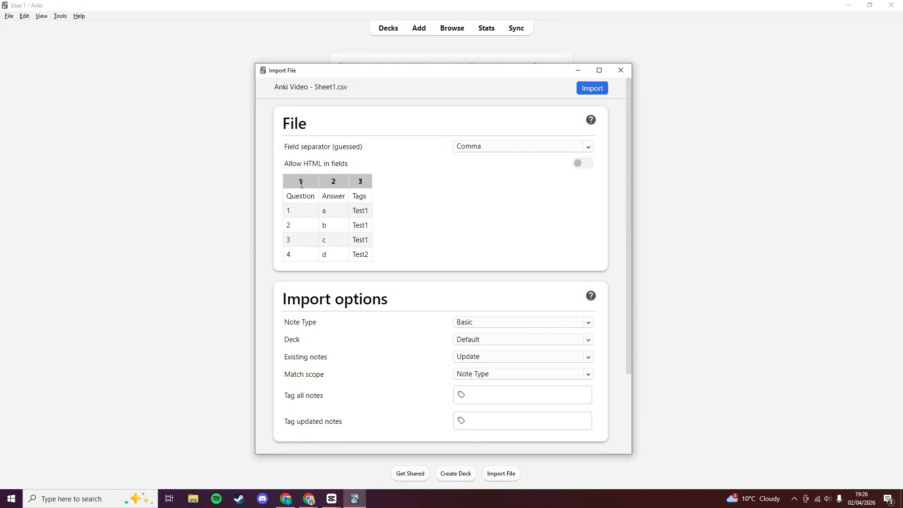
pyautogui.scroll(-1, 295, 235)
pyautogui.scroll(1, 295, 237)
pyautogui.scroll(-1, 558, 218)
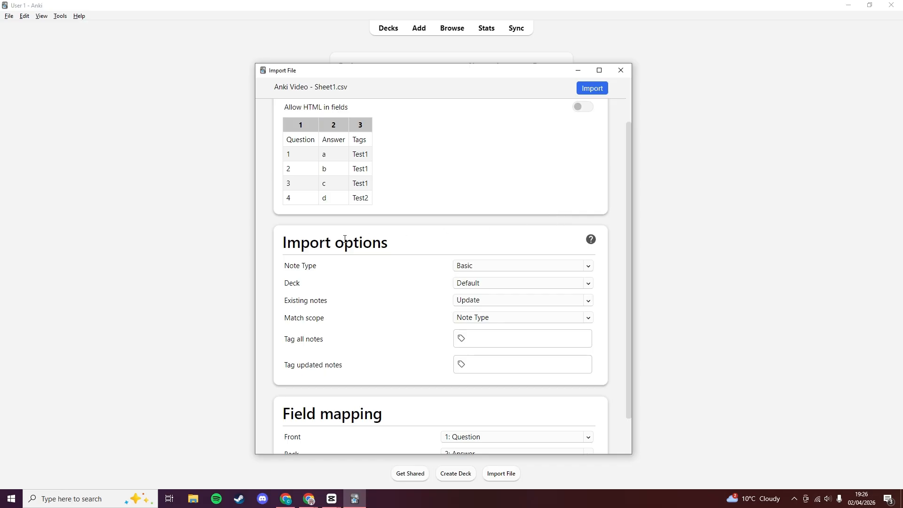
pyautogui.scroll(-1, 429, 243)
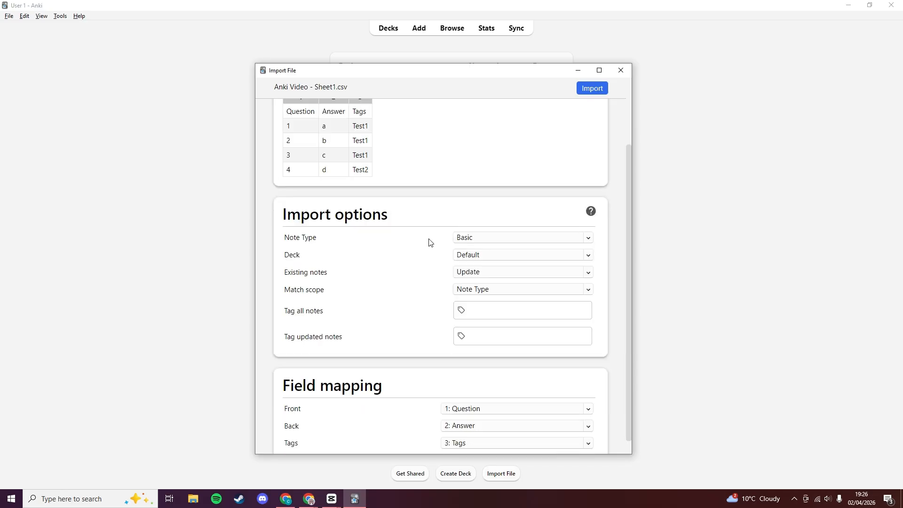
pyautogui.click(486, 241)
pyautogui.click(486, 241)
pyautogui.click(488, 240)
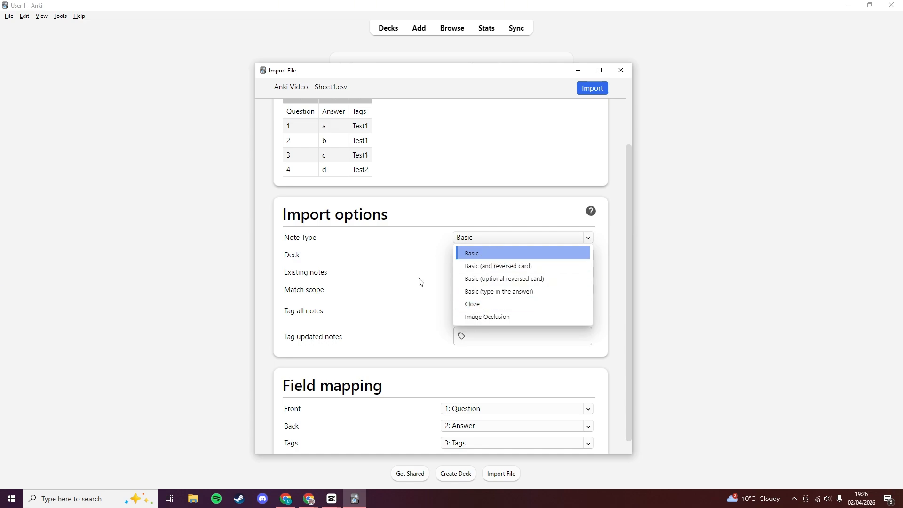
pyautogui.scroll(1, 425, 288)
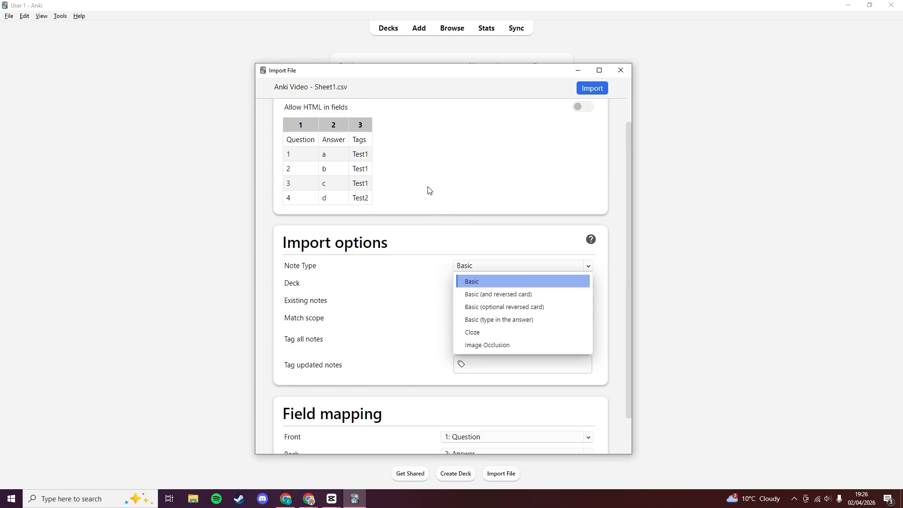
pyautogui.click(502, 172)
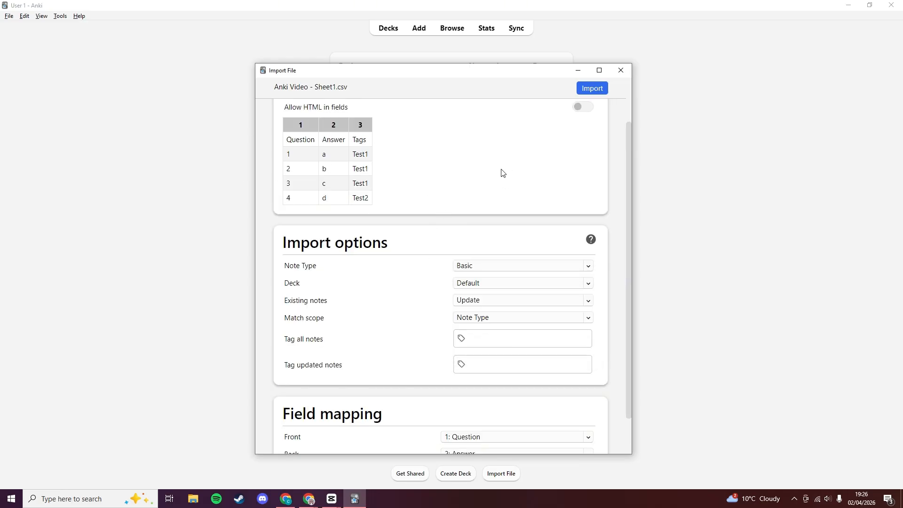
# Target the Test Practise deck for the import, keeping existing notes on Update.
pyautogui.click(476, 284)
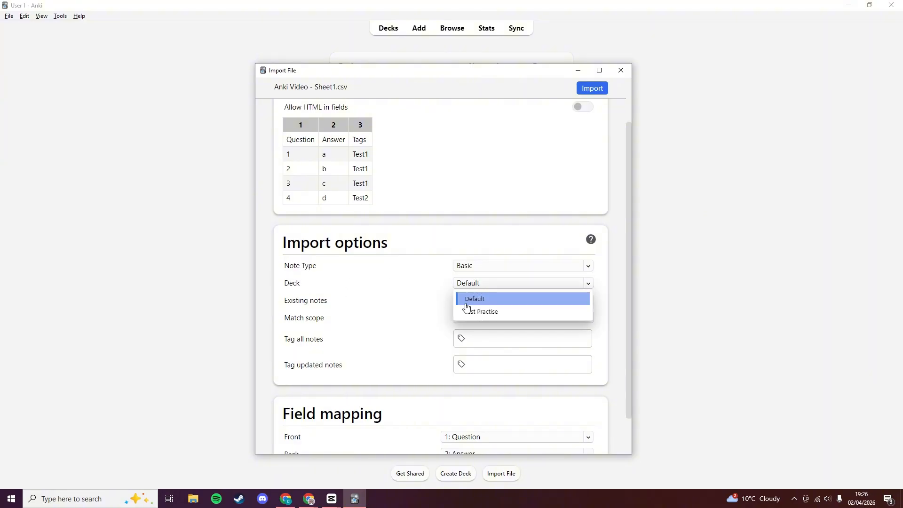
pyautogui.click(494, 312)
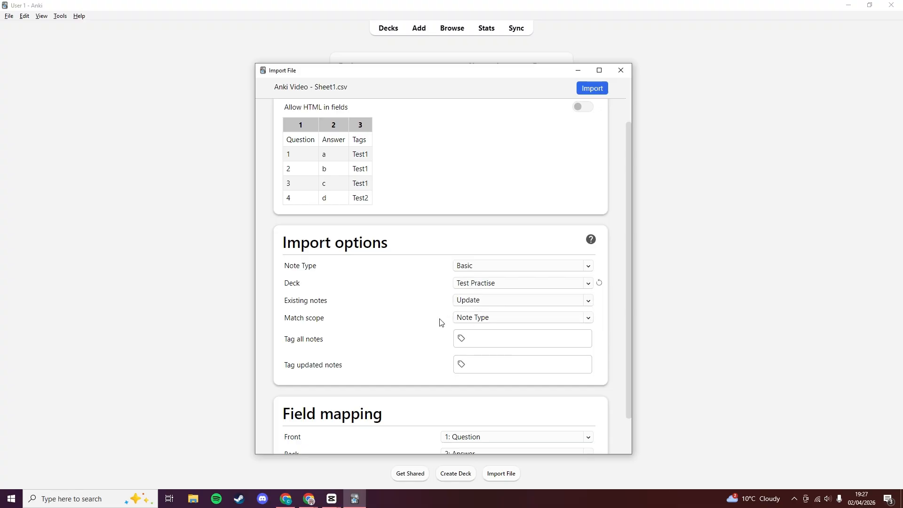
pyautogui.click(480, 284)
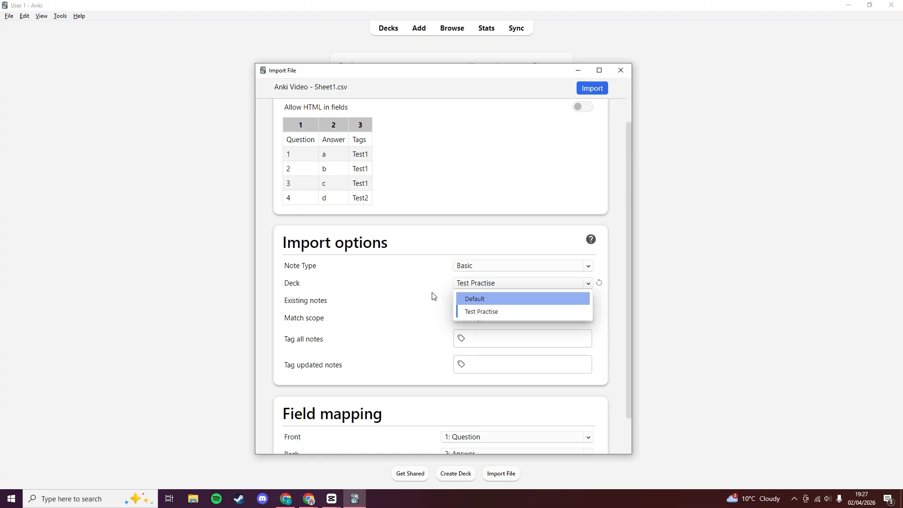
pyautogui.click(471, 312)
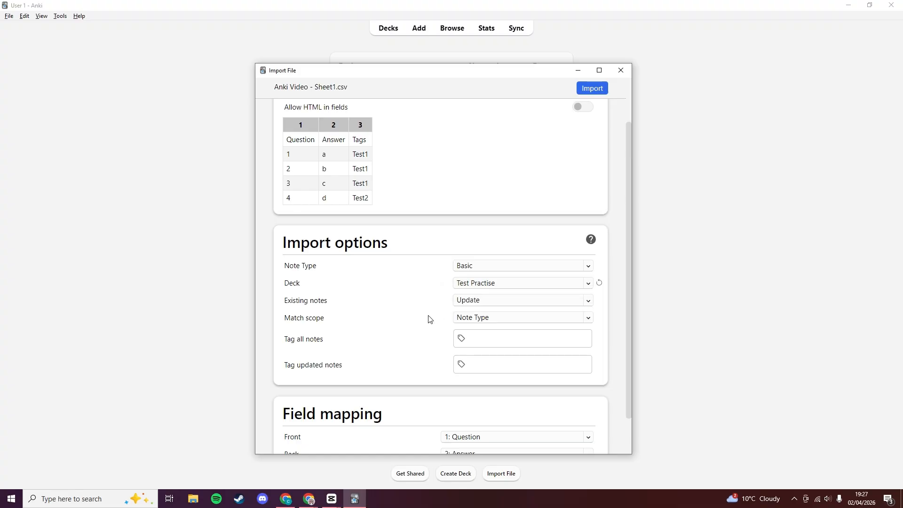
pyautogui.click(466, 301)
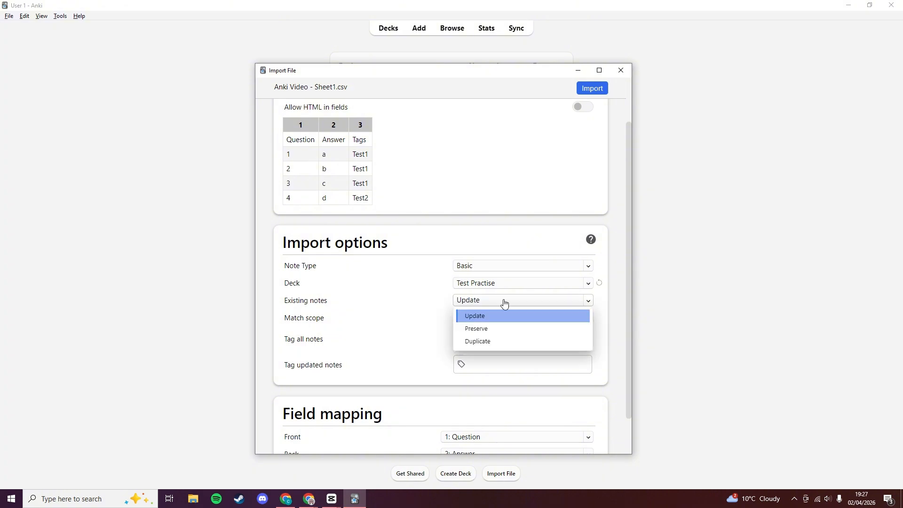
pyautogui.click(433, 312)
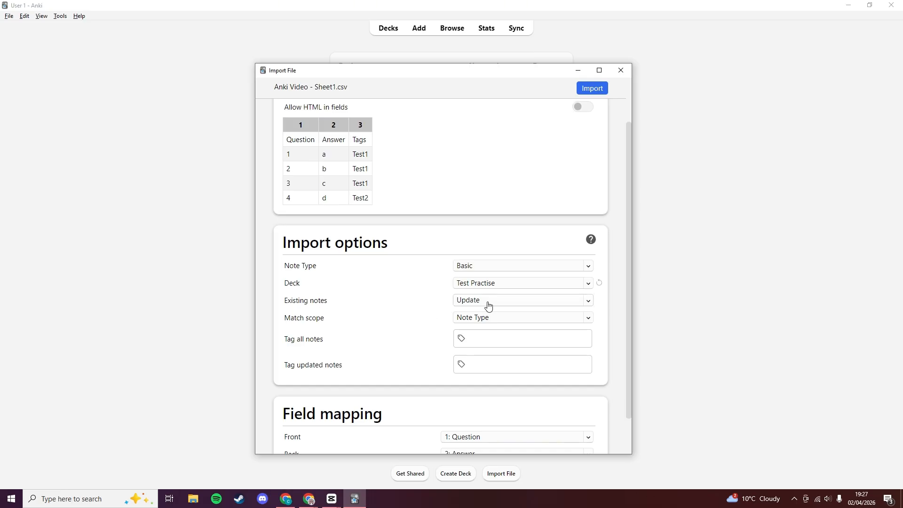
pyautogui.click(464, 303)
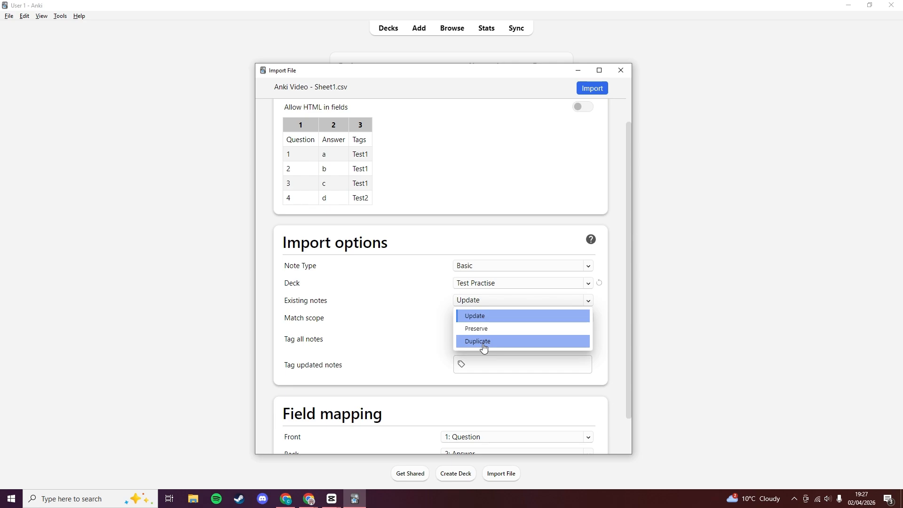
pyautogui.click(486, 316)
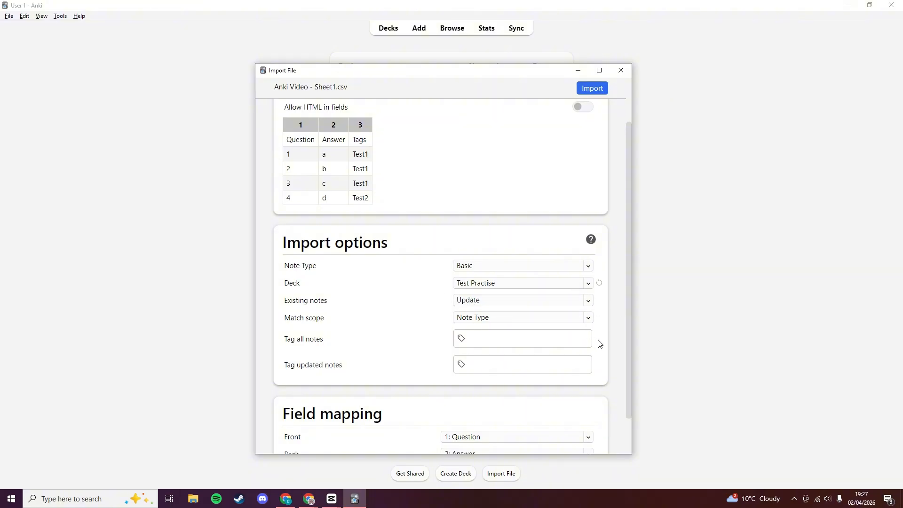
pyautogui.scroll(-1, 598, 343)
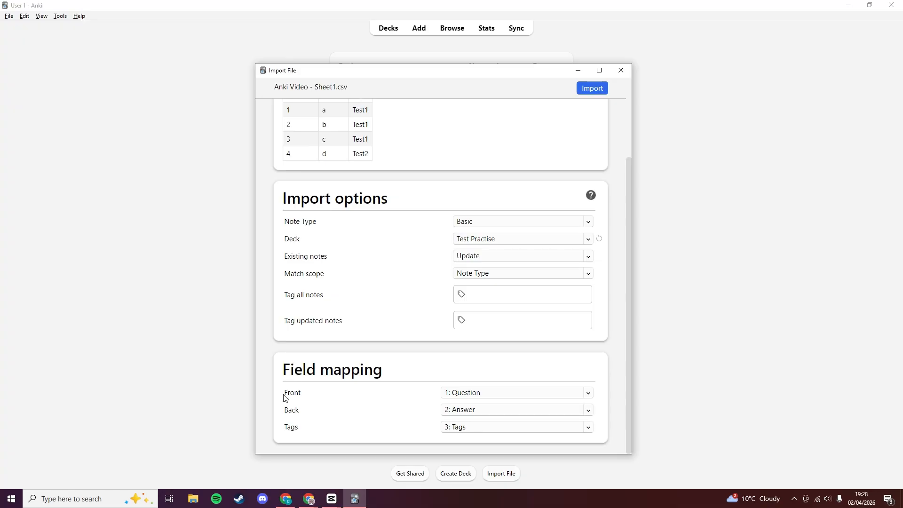
# Try Cloze, then keep the Basic note type with Front mapped to 1: Question.
pyautogui.moveTo(283, 398); pyautogui.dragTo(301, 428)
pyautogui.click(301, 396)
pyautogui.click(503, 223)
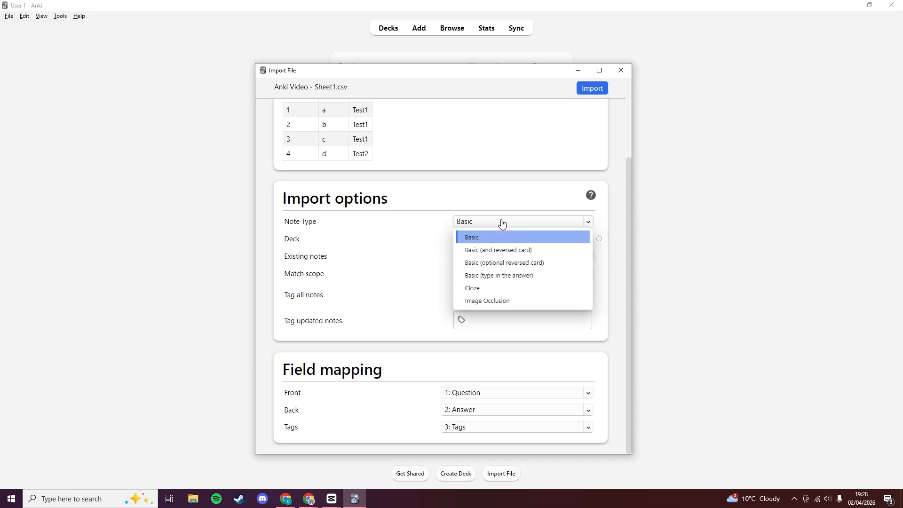
pyautogui.click(479, 288)
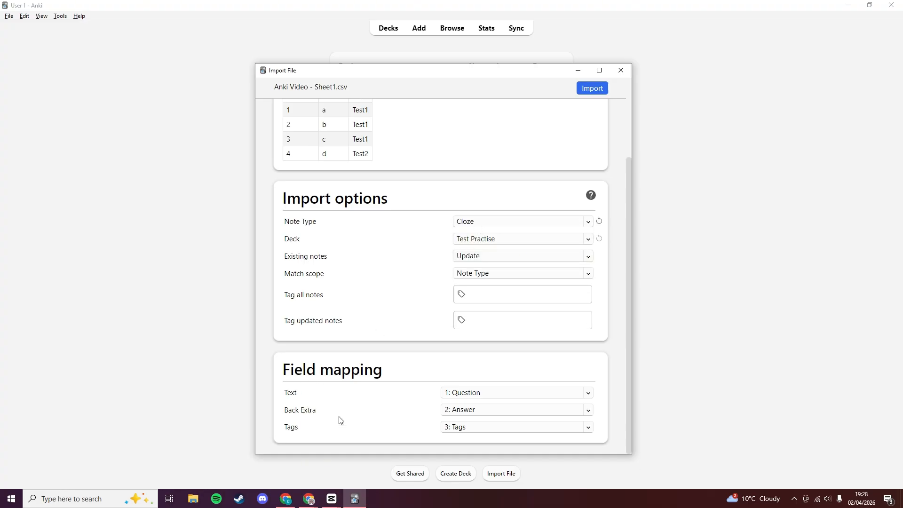
pyautogui.click(477, 223)
pyautogui.click(471, 235)
pyautogui.click(460, 393)
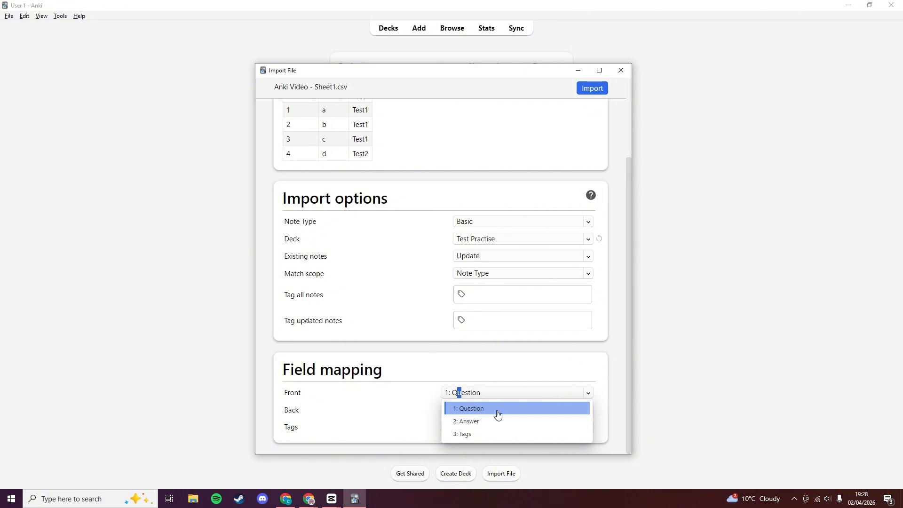
pyautogui.click(494, 412)
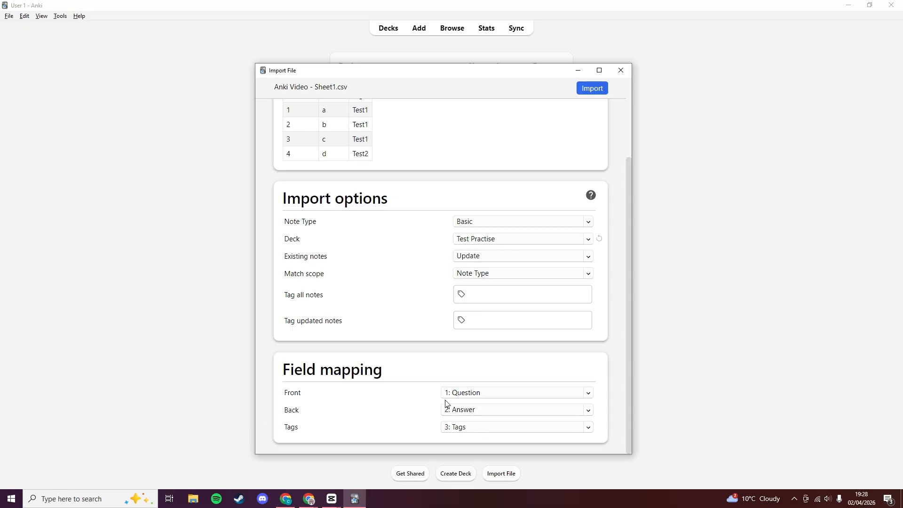
# Run the import, adding all 7 rows as new notes.
pyautogui.scroll(3, 437, 352)
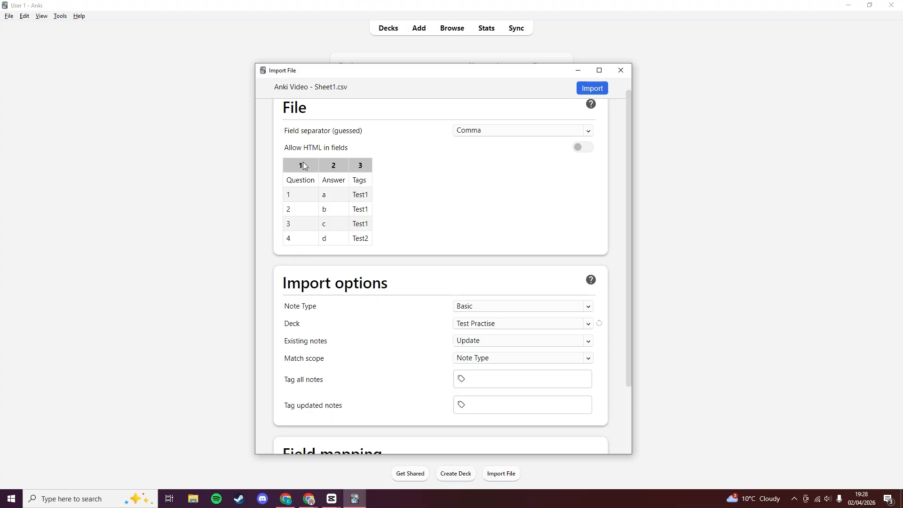
pyautogui.scroll(-3, 404, 184)
pyautogui.scroll(2, 346, 408)
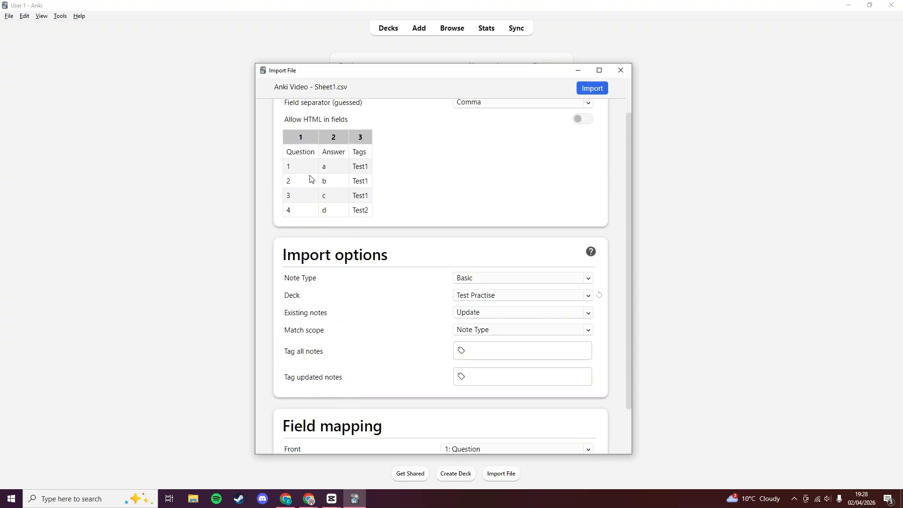
pyautogui.scroll(-2, 427, 195)
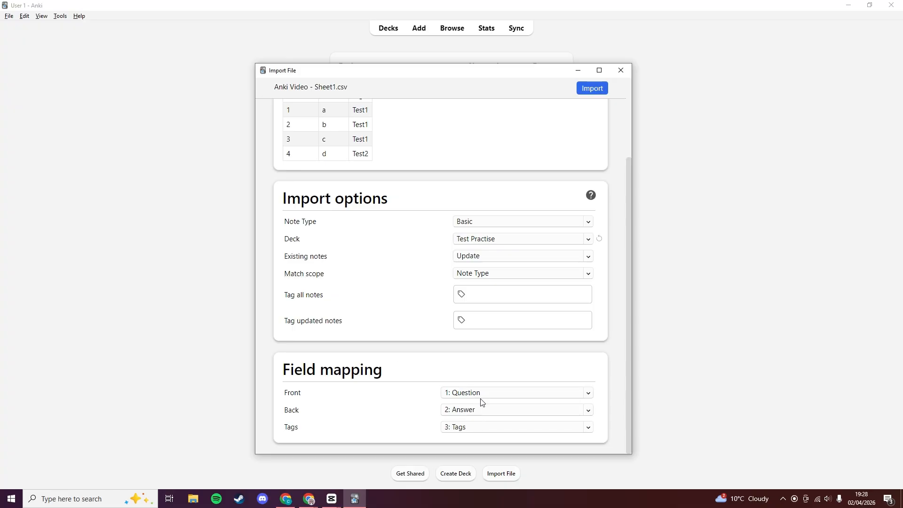
pyautogui.scroll(5, 418, 388)
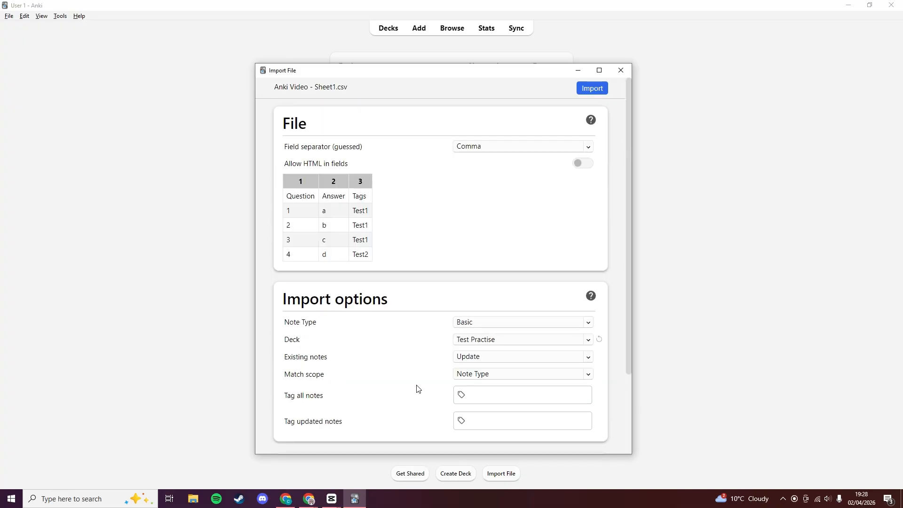
pyautogui.click(593, 89)
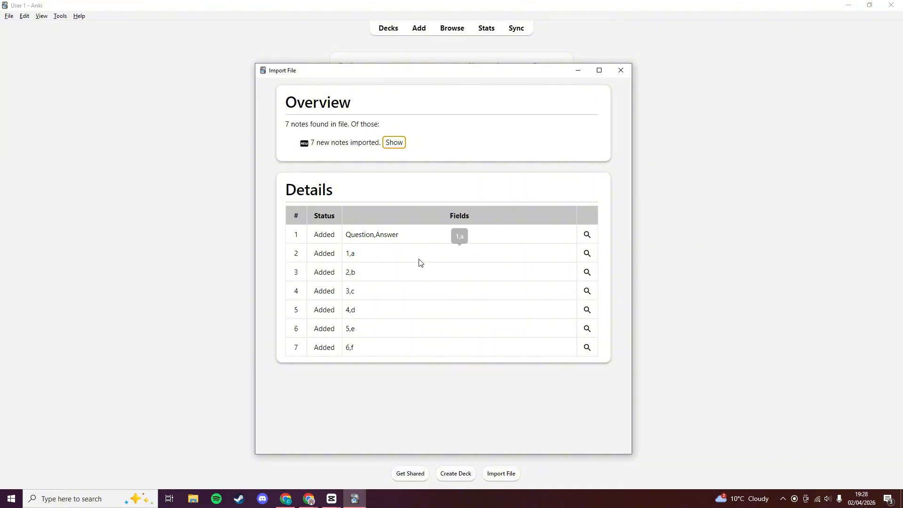
# Show the newly imported cards in Browse and enlarge the browser window.
pyautogui.click(394, 143)
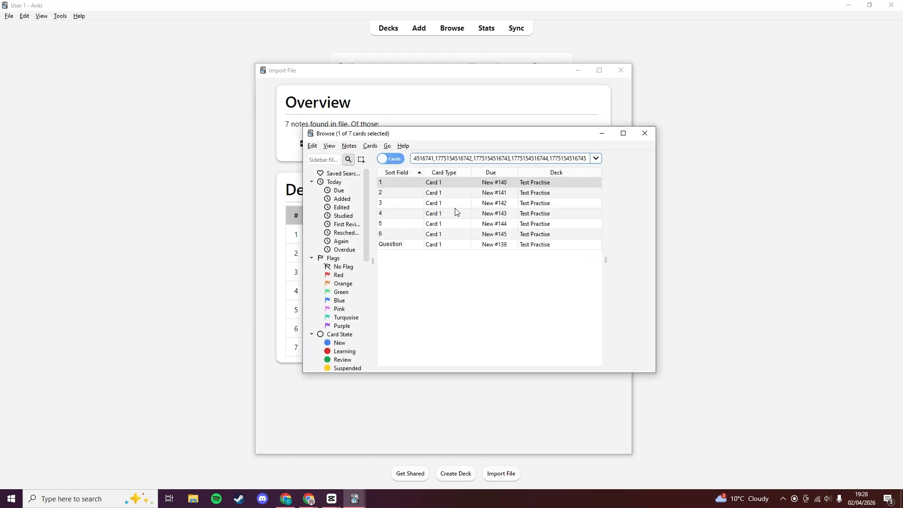
pyautogui.moveTo(468, 138); pyautogui.dragTo(439, 128)
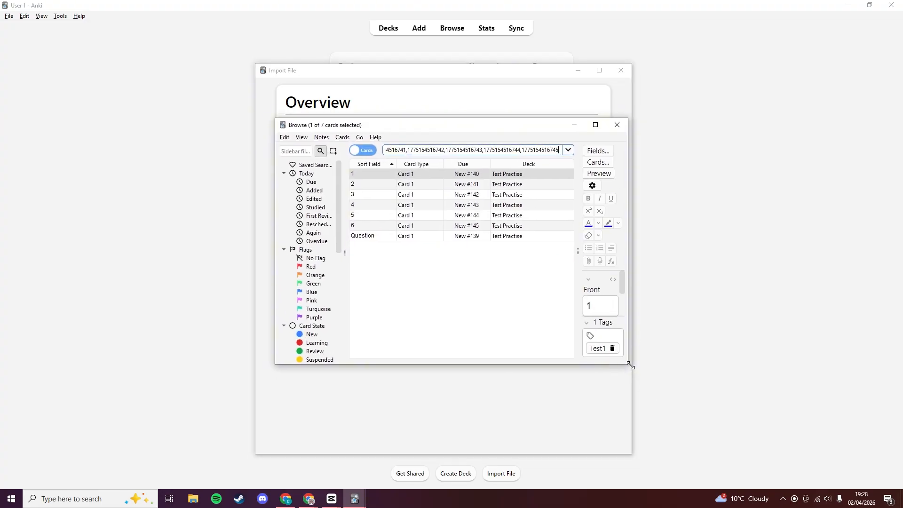
pyautogui.moveTo(627, 365); pyautogui.dragTo(725, 406)
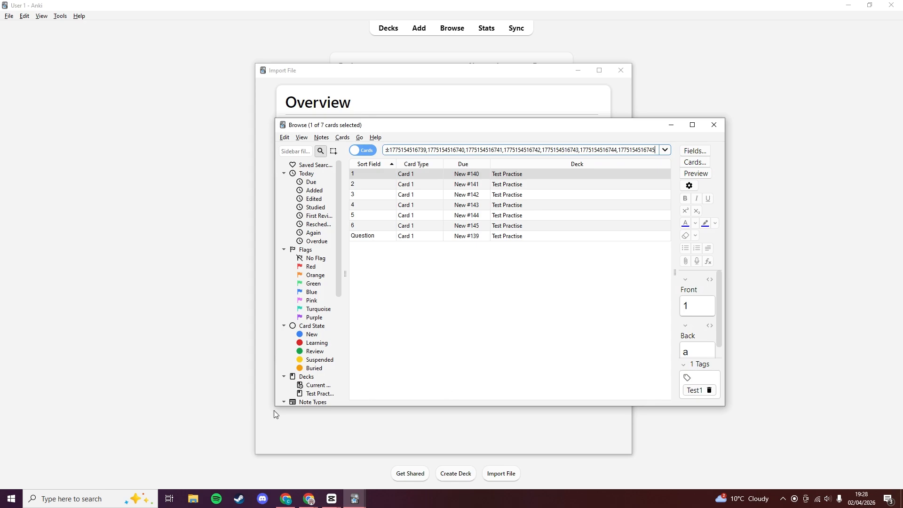
pyautogui.moveTo(275, 405); pyautogui.dragTo(230, 408)
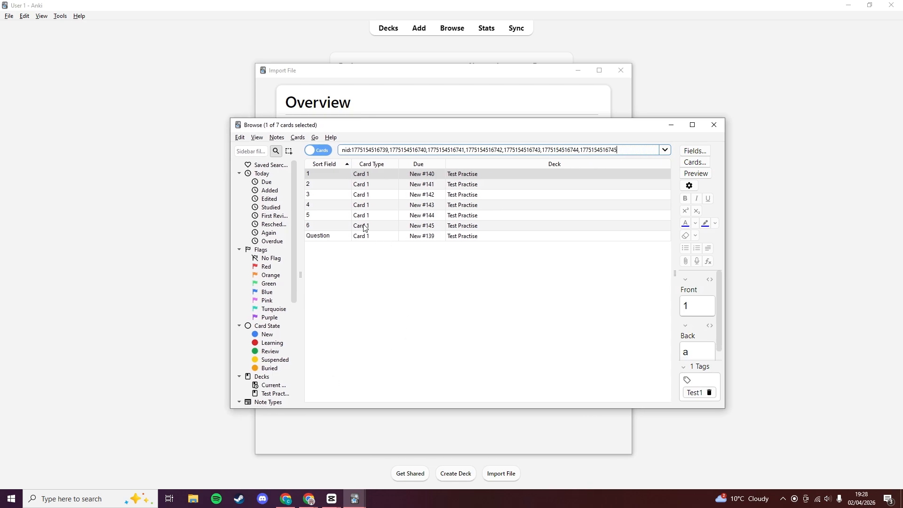
# Inspect each imported card, then widen the browser and give the editor half the width.
pyautogui.click(322, 176)
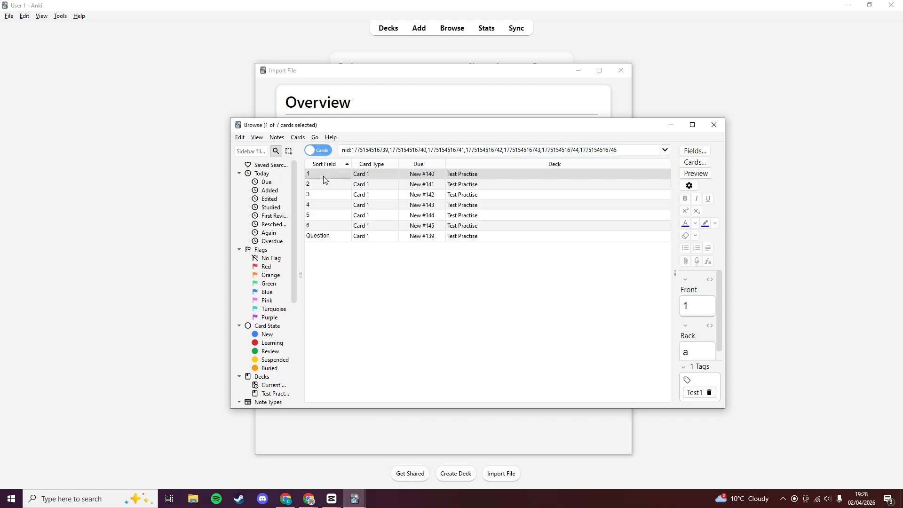
pyautogui.click(325, 185)
pyautogui.click(321, 194)
pyautogui.click(324, 206)
pyautogui.click(325, 215)
pyautogui.click(325, 225)
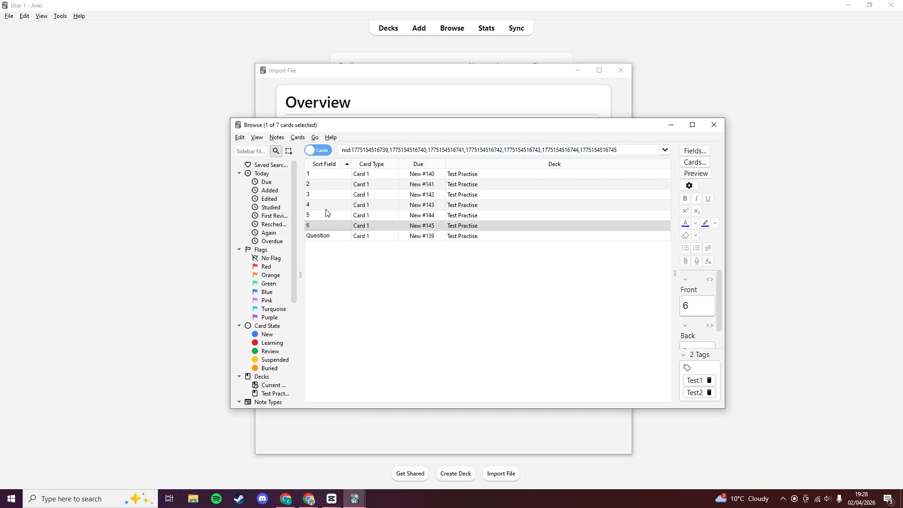
pyautogui.click(325, 174)
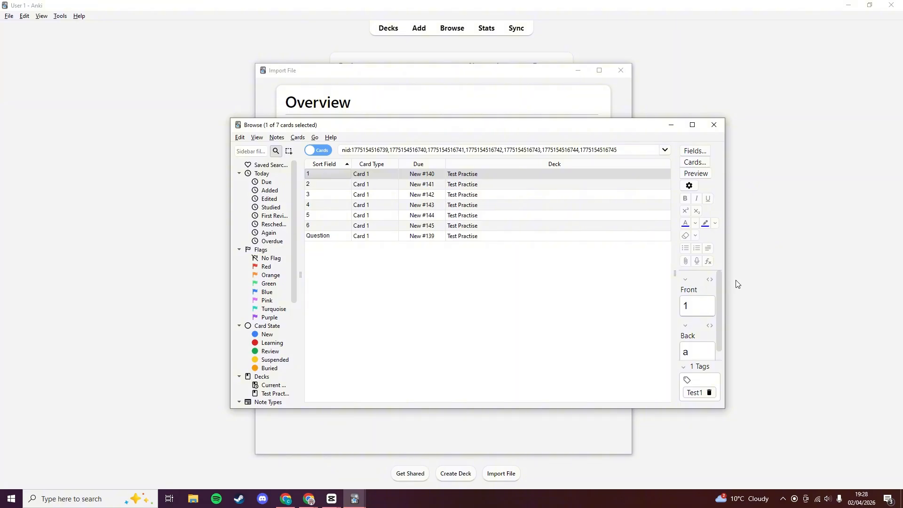
pyautogui.moveTo(724, 287); pyautogui.dragTo(762, 287)
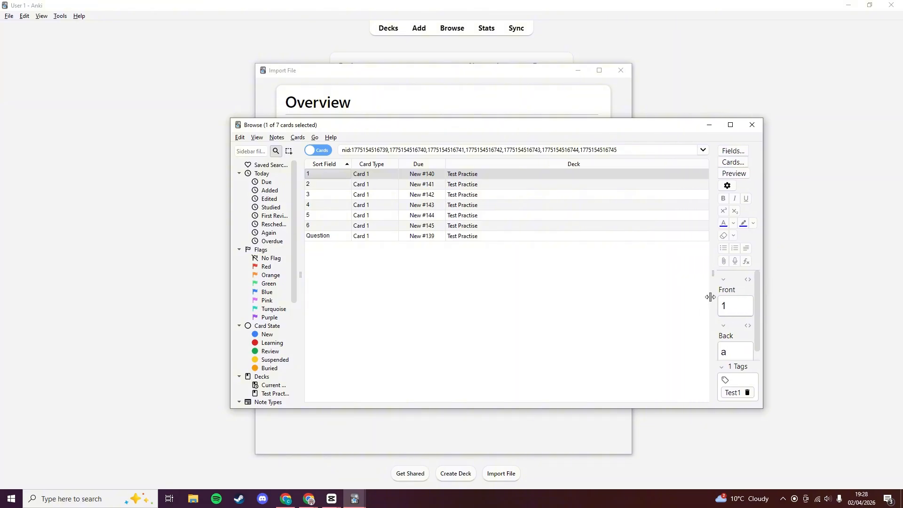
pyautogui.moveTo(711, 297); pyautogui.dragTo(542, 296)
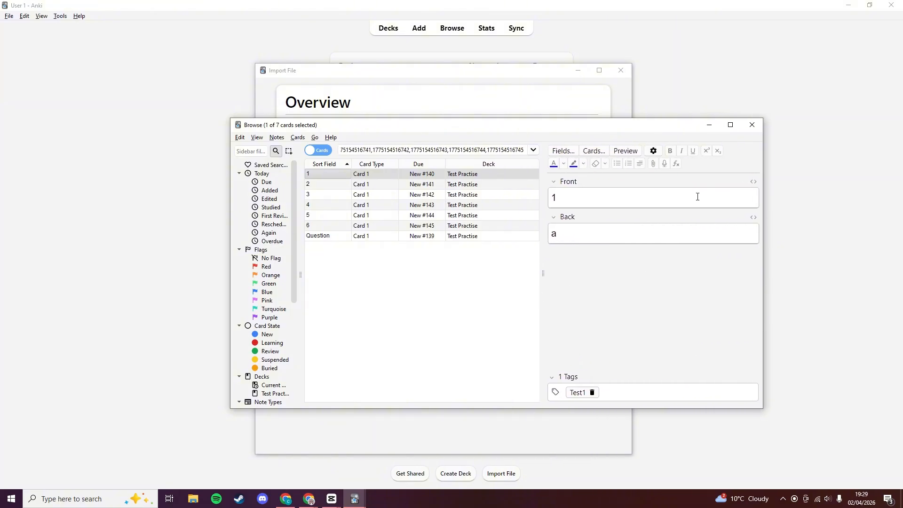
# Check Front, Back and Test1/Test2 tags on cards 1–6 and the Question card, then shift the browser.
pyautogui.click(315, 186)
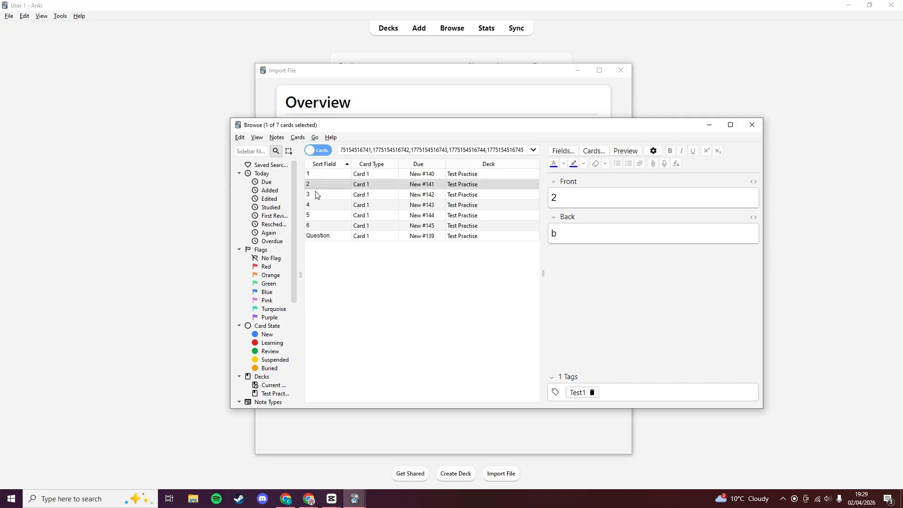
pyautogui.click(320, 206)
pyautogui.click(320, 217)
pyautogui.click(320, 225)
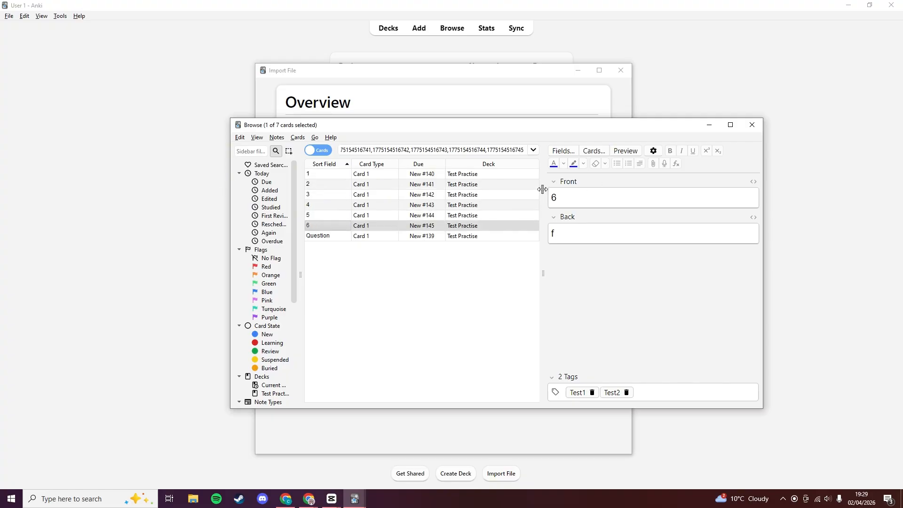
pyautogui.click(333, 176)
pyautogui.click(322, 186)
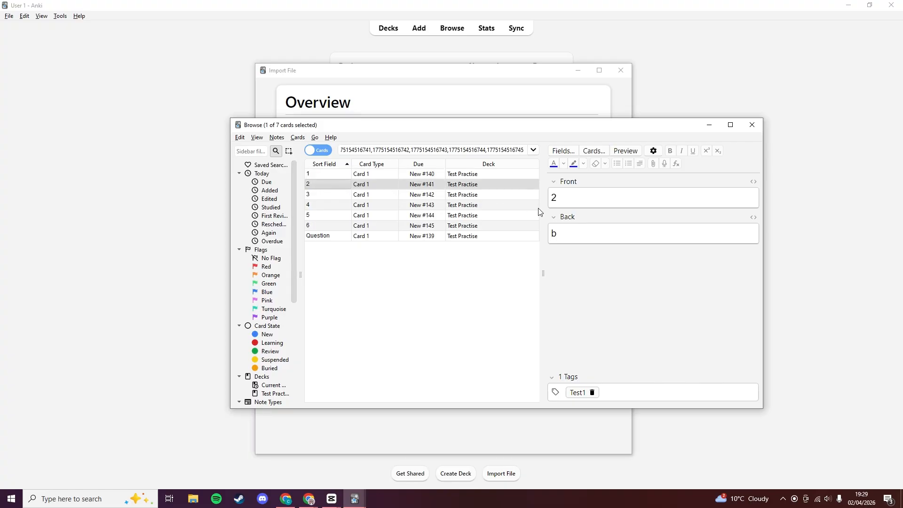
pyautogui.click(330, 194)
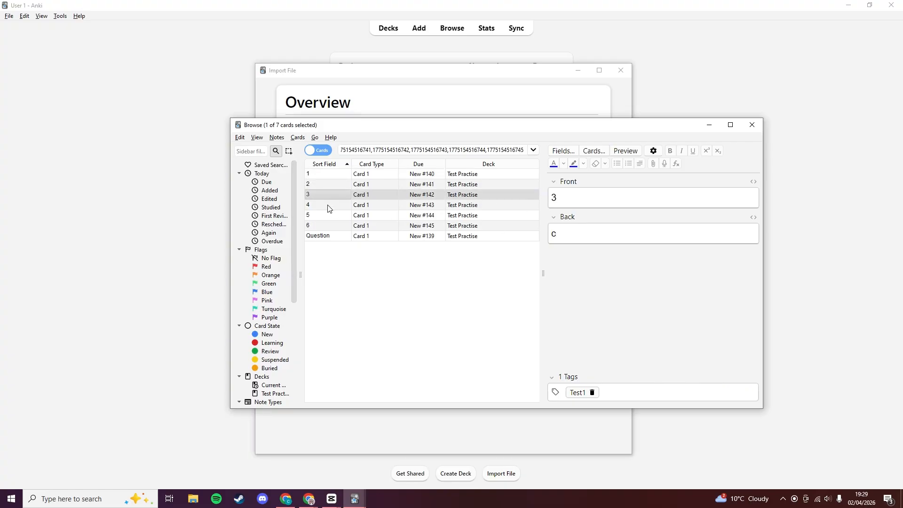
pyautogui.click(329, 207)
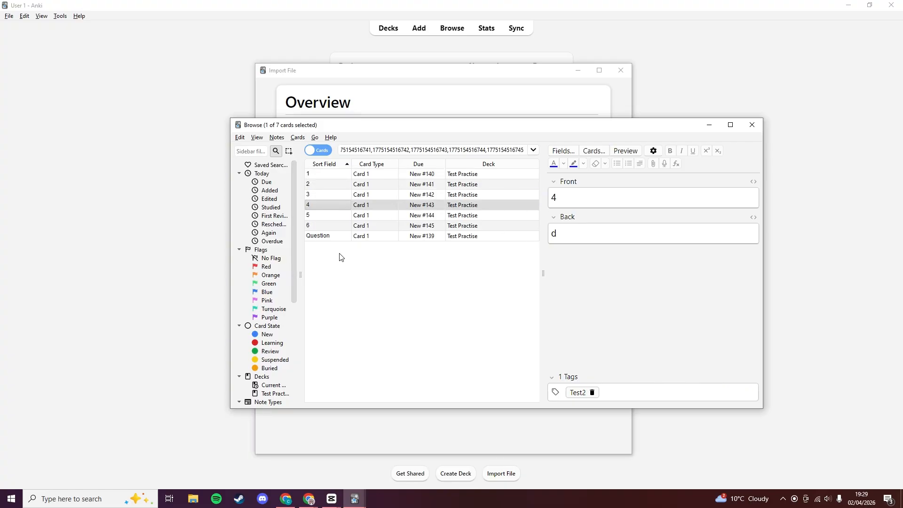
pyautogui.click(331, 236)
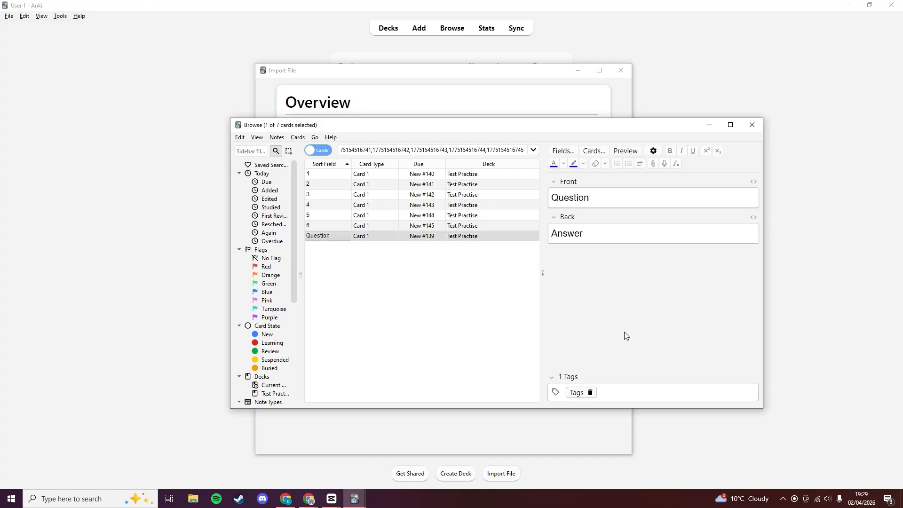
pyautogui.moveTo(543, 276)
pyautogui.mouseDown()
pyautogui.moveTo(607, 280)
pyautogui.moveTo(538, 278)
pyautogui.mouseUp()
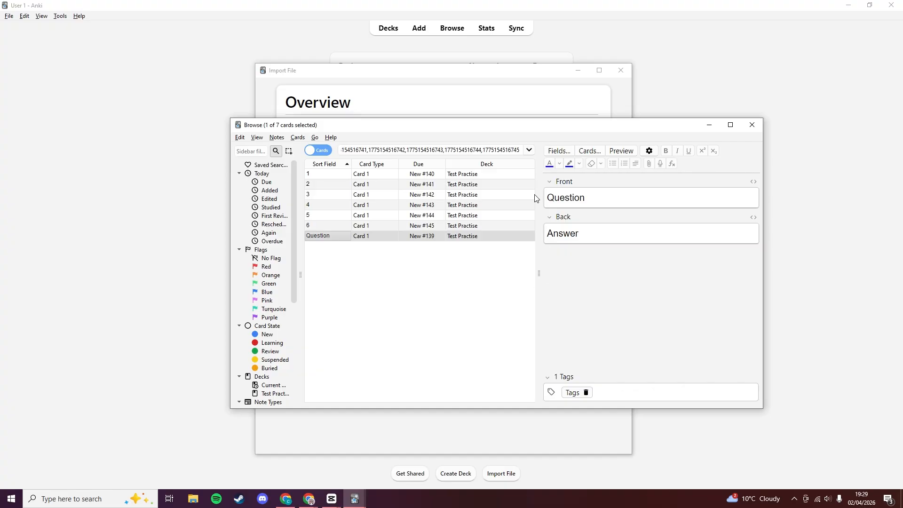
pyautogui.moveTo(511, 128)
pyautogui.mouseDown()
pyautogui.moveTo(644, 147)
pyautogui.moveTo(690, 167)
pyautogui.moveTo(517, 134)
pyautogui.mouseUp()
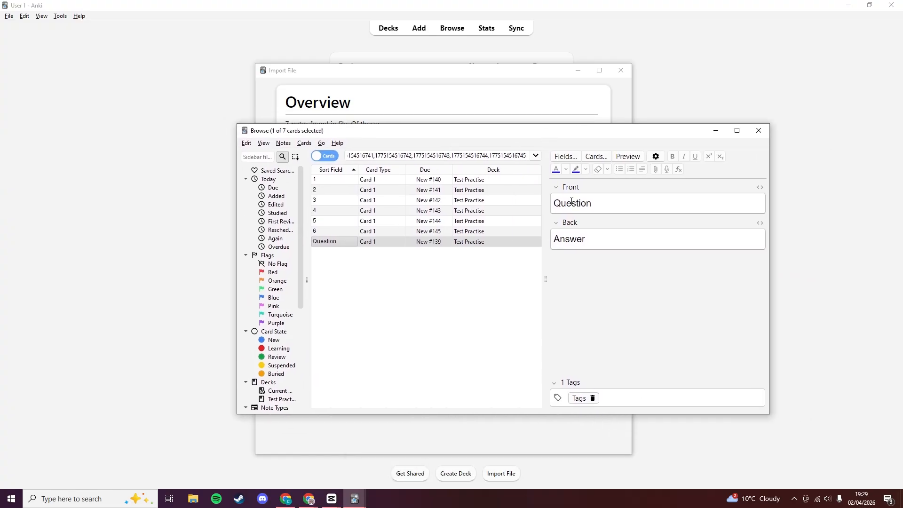
# Delete the header-row Question card via Notes > Delete.
pyautogui.rightClick(361, 244)
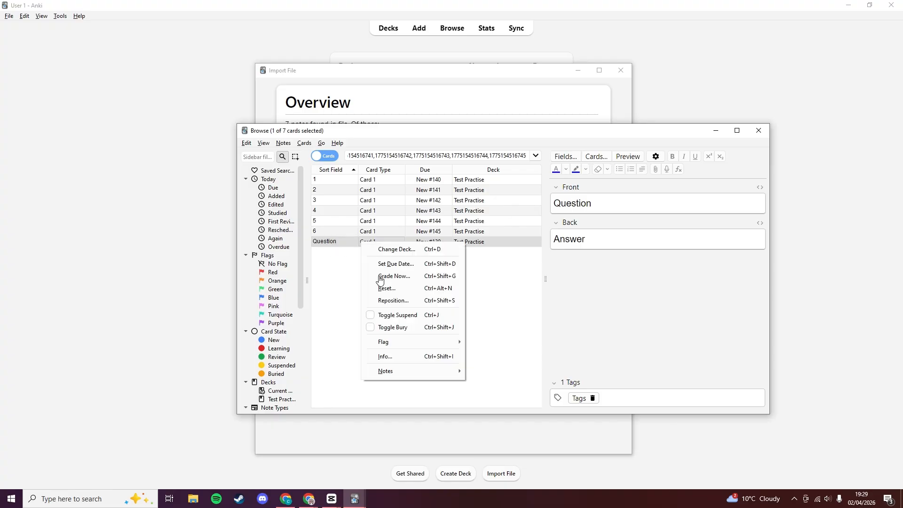
pyautogui.moveTo(418, 377)
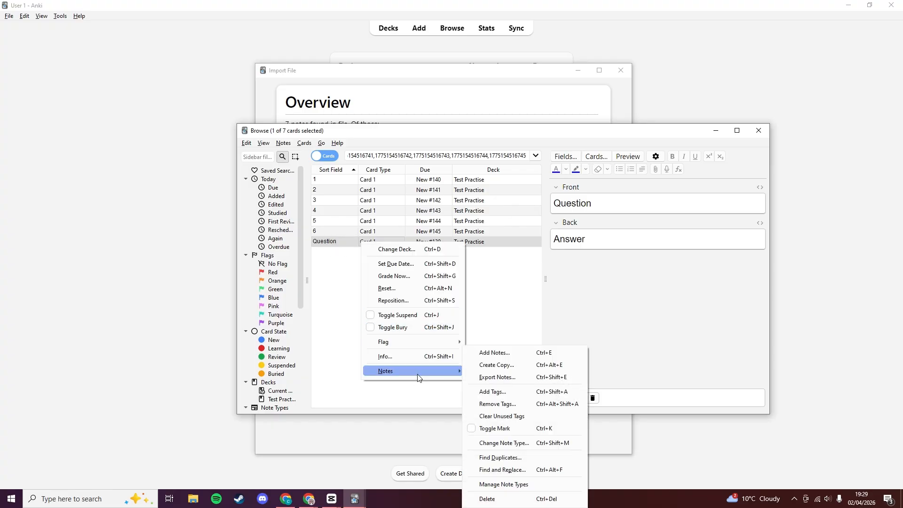
pyautogui.click(506, 499)
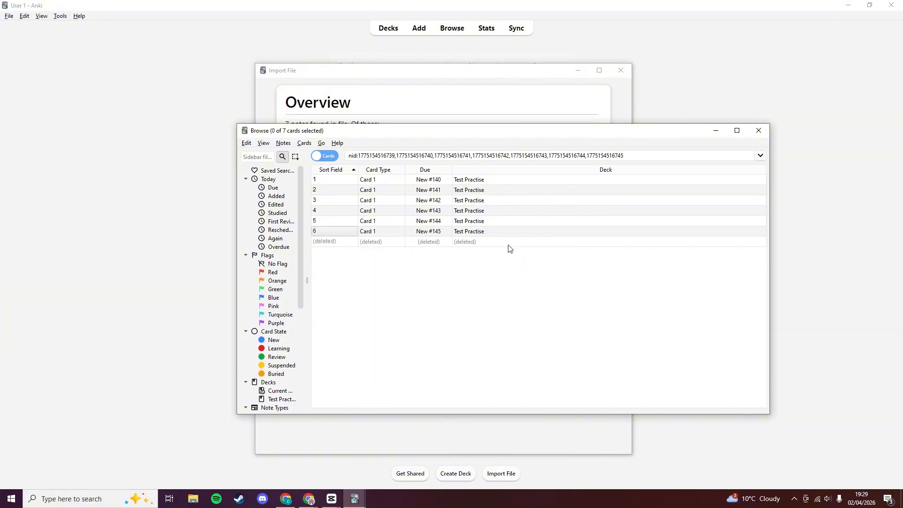
# Recheck cards 1, 3, 4 and 6 with their Test1 and Test2 tags.
pyautogui.click(438, 182)
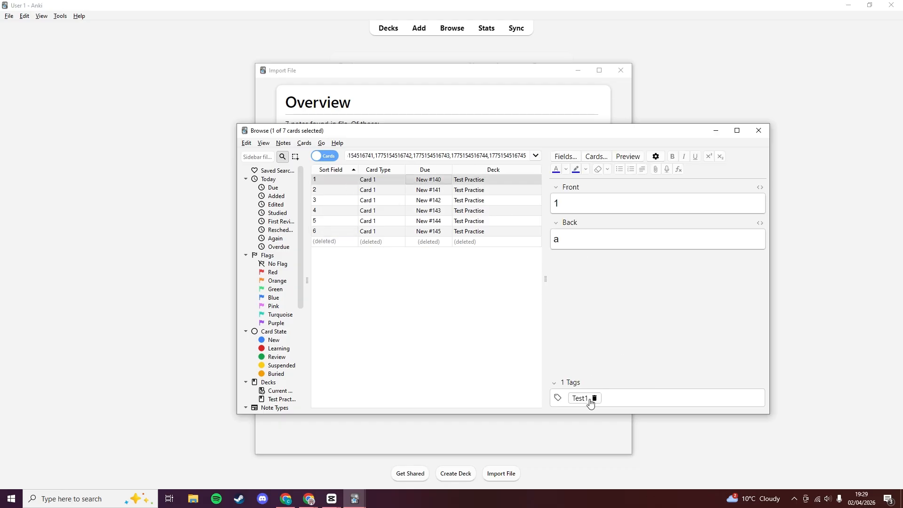
pyautogui.click(337, 200)
pyautogui.press('Down')
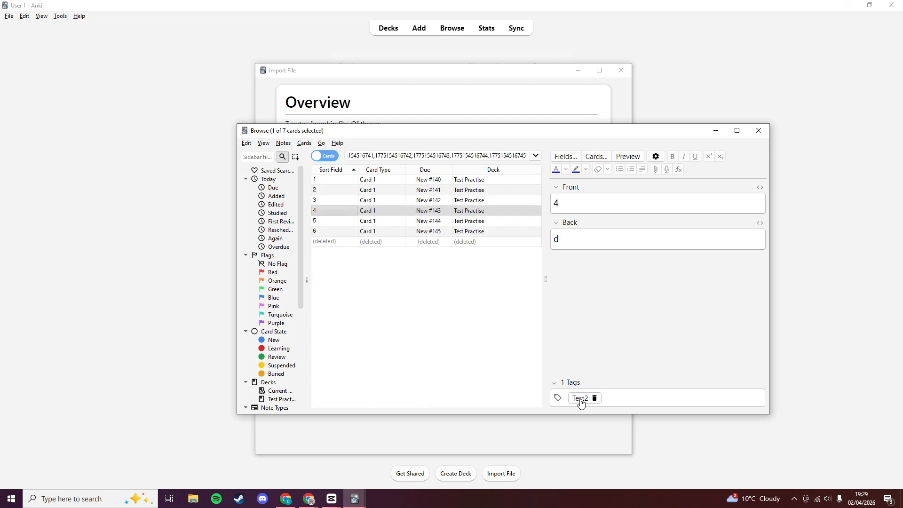
pyautogui.click(320, 234)
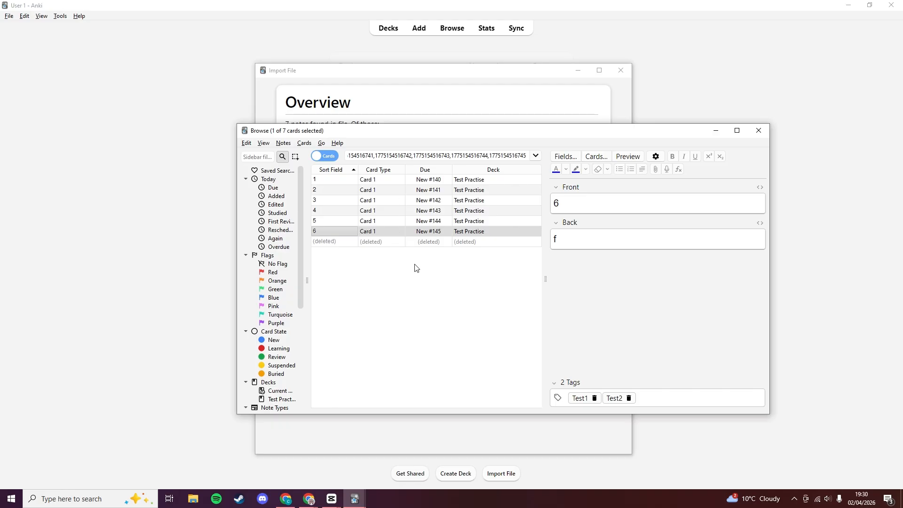
# Look over cards 4, 1 and 2, viewing the Basic card template without changes.
pyautogui.click(401, 212)
pyautogui.click(379, 180)
pyautogui.rightClick(379, 180)
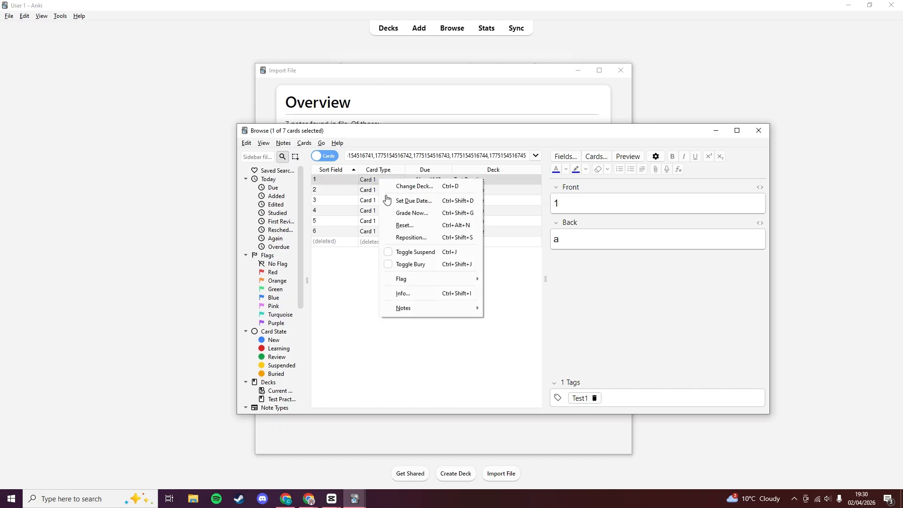
pyautogui.click(520, 274)
pyautogui.click(376, 190)
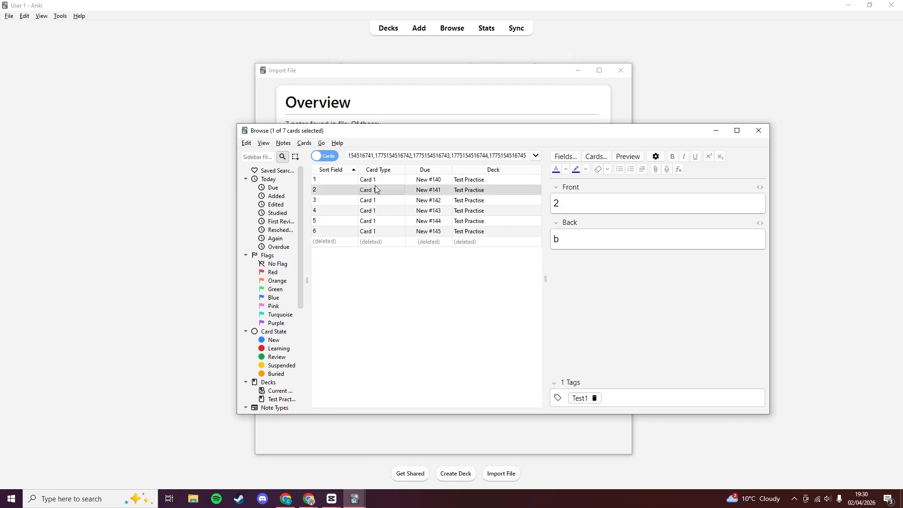
pyautogui.click(597, 157)
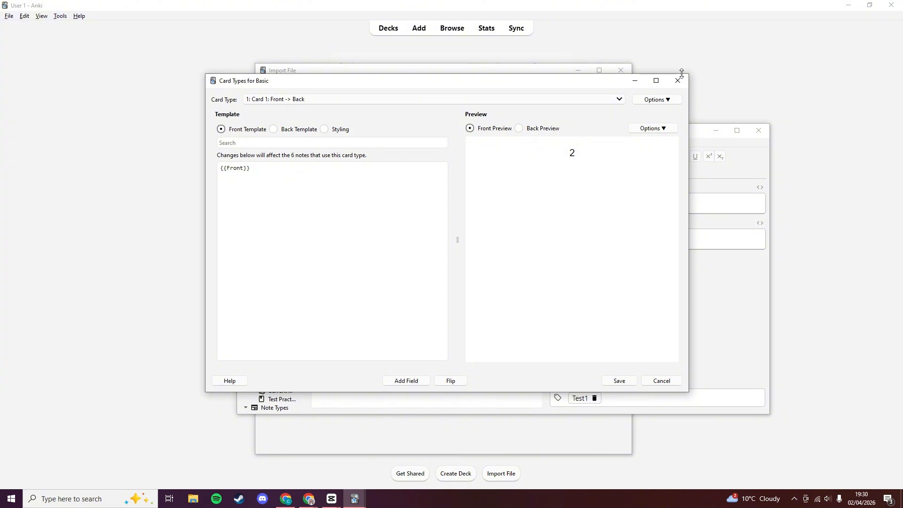
pyautogui.click(680, 80)
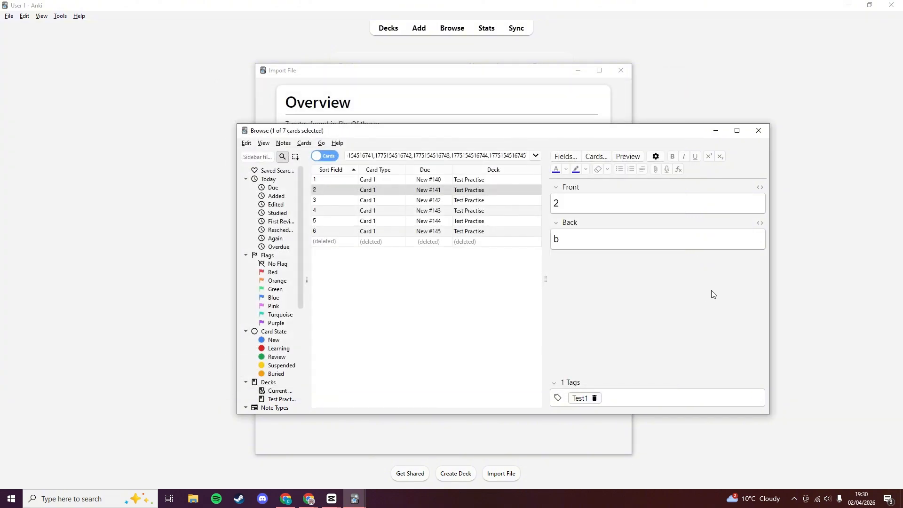
# Close the browser and import summary and open the Test Practise deck overview.
pyautogui.click(762, 129)
pyautogui.click(622, 75)
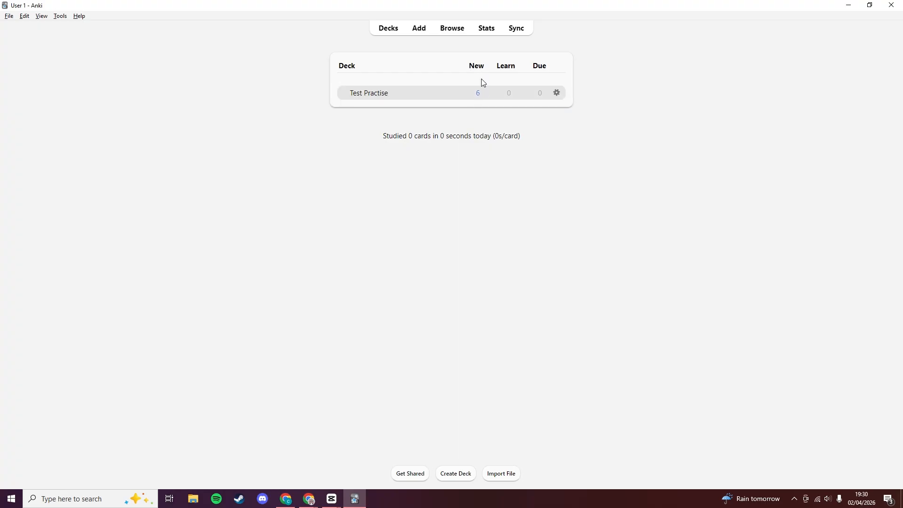
pyautogui.click(376, 95)
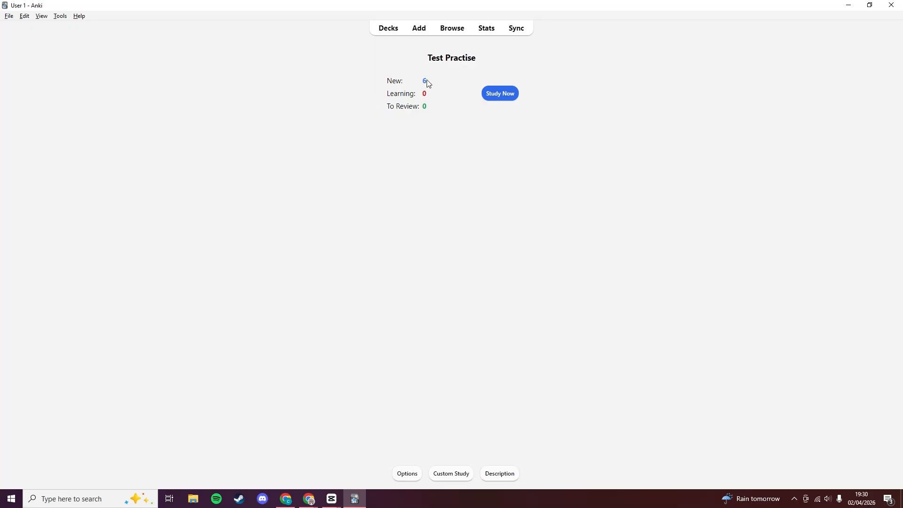
# Start studying Test Practise and rate card 1 as Easy.
pyautogui.click(500, 94)
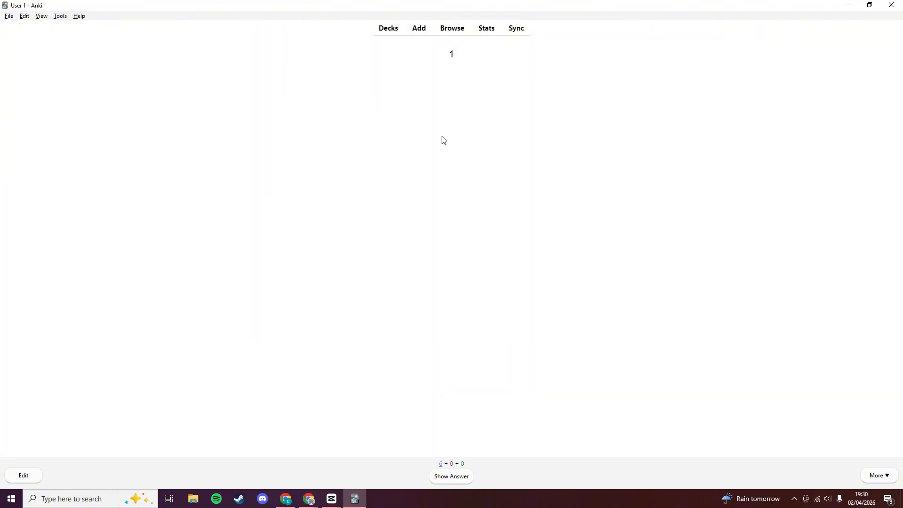
pyautogui.click(465, 483)
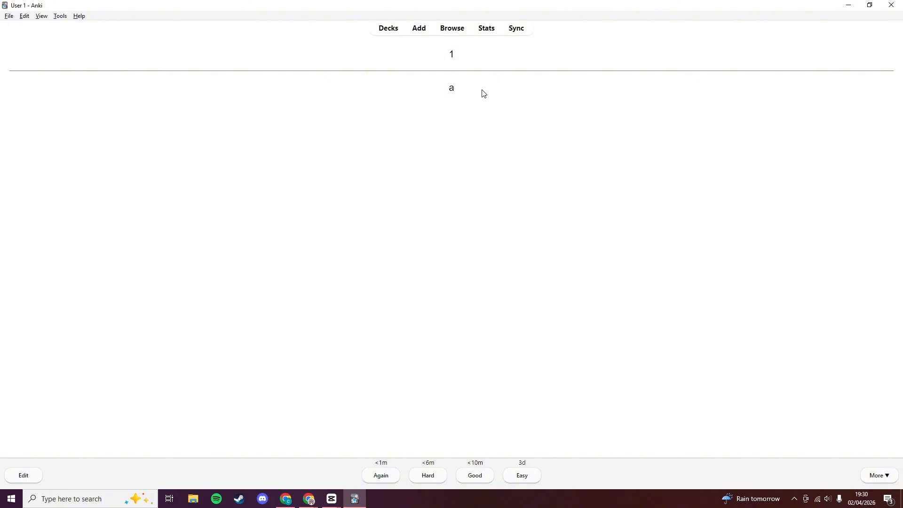
pyautogui.click(521, 475)
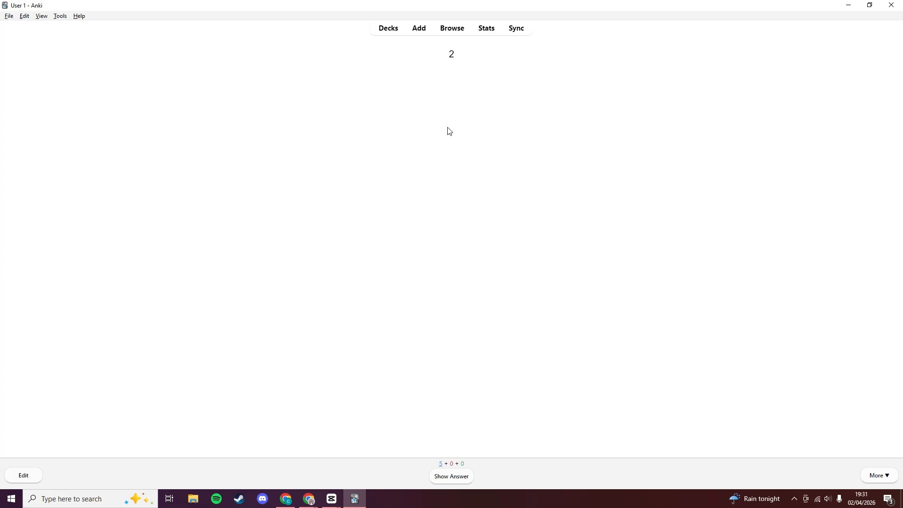
# Answer cards 2–6: Again, Good, Hard, Easy and Again respectively.
pyautogui.click(451, 477)
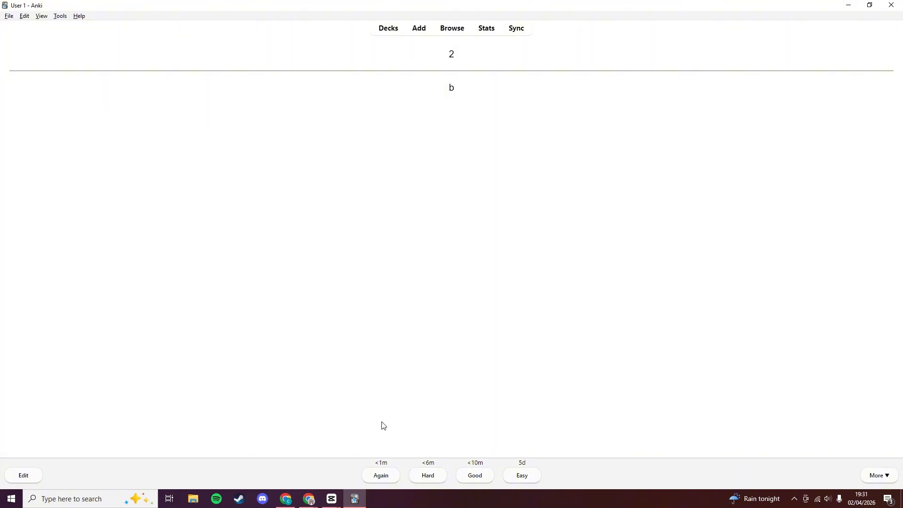
pyautogui.click(390, 477)
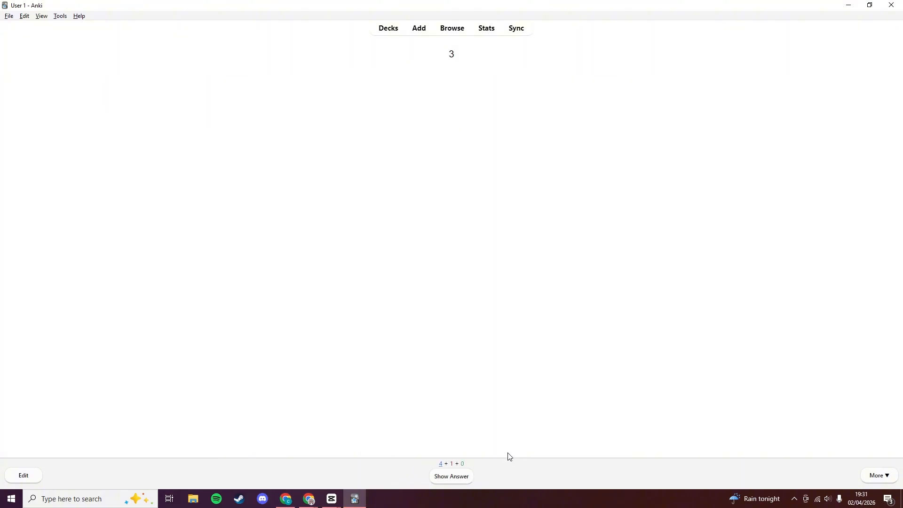
pyautogui.click(459, 479)
pyautogui.click(476, 475)
pyautogui.click(460, 475)
pyautogui.click(427, 478)
pyautogui.click(447, 481)
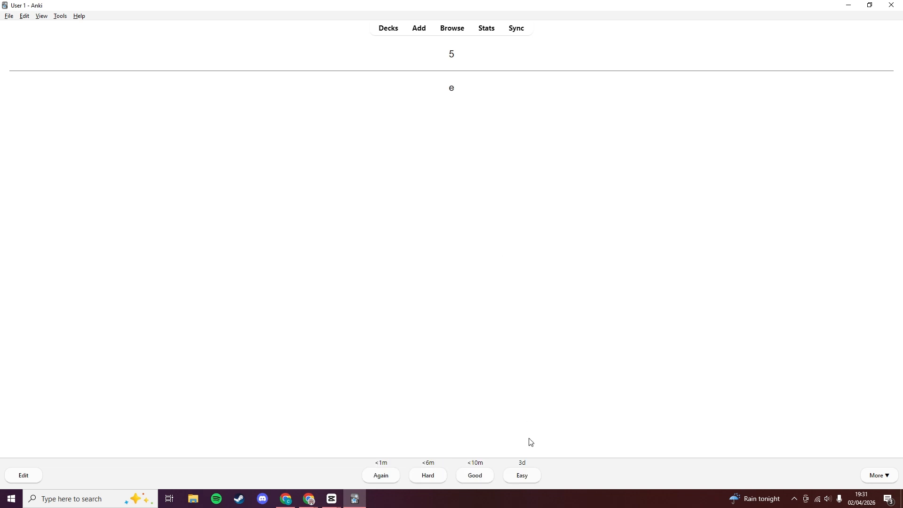
pyautogui.click(522, 476)
pyautogui.click(459, 476)
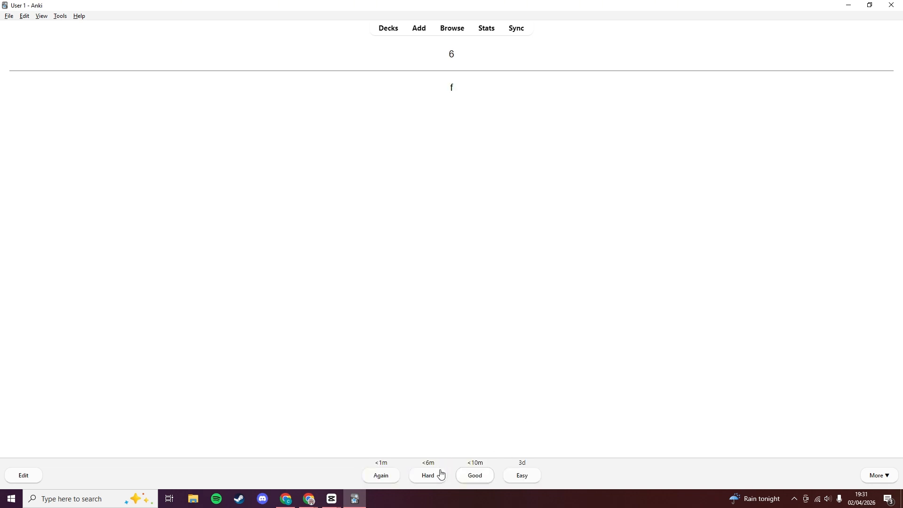
pyautogui.click(388, 476)
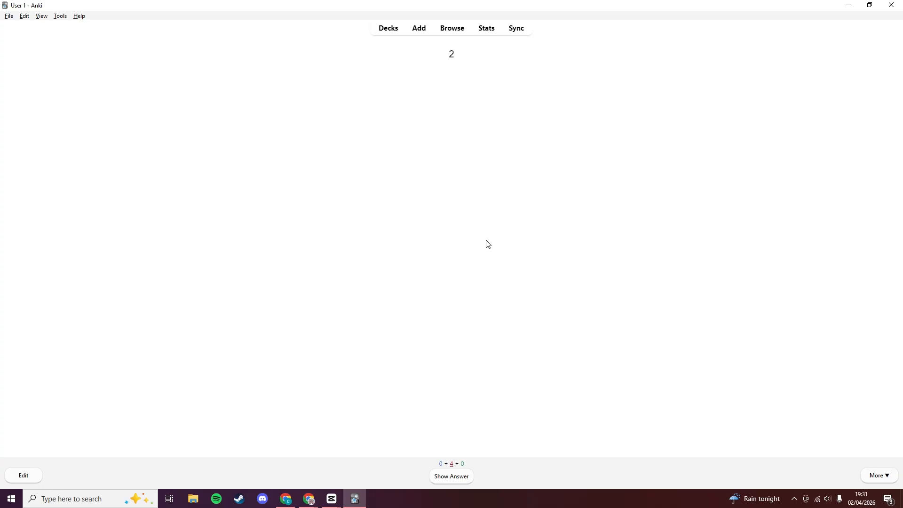
# Relearn card 2 as Good and card 6 as Hard, then reveal card 4's answer.
pyautogui.click(440, 478)
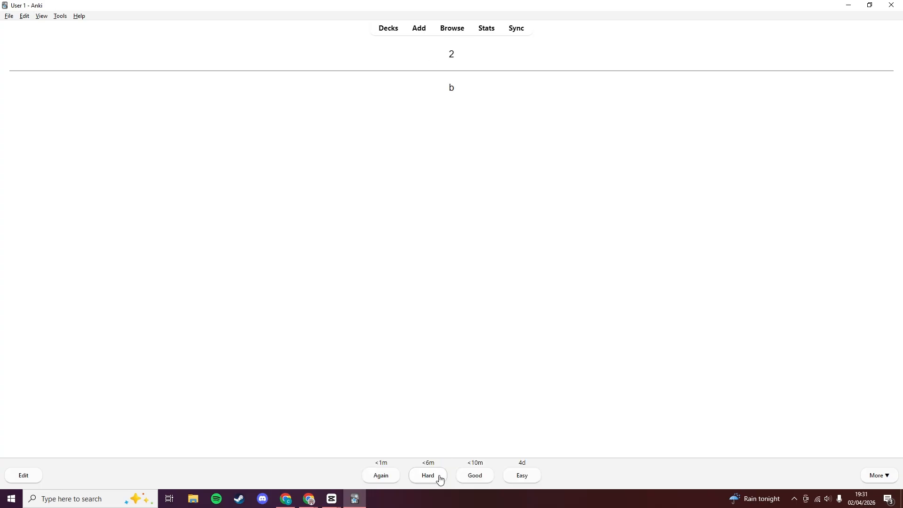
pyautogui.click(471, 481)
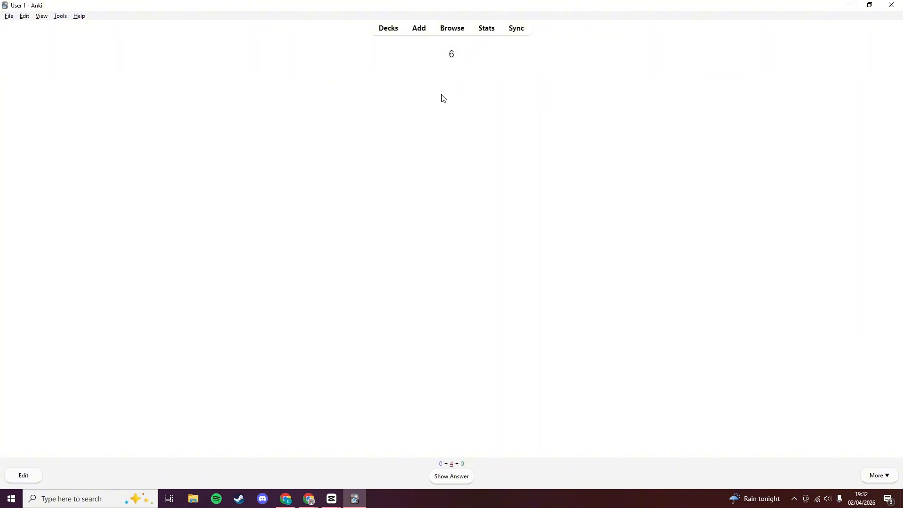
pyautogui.click(451, 476)
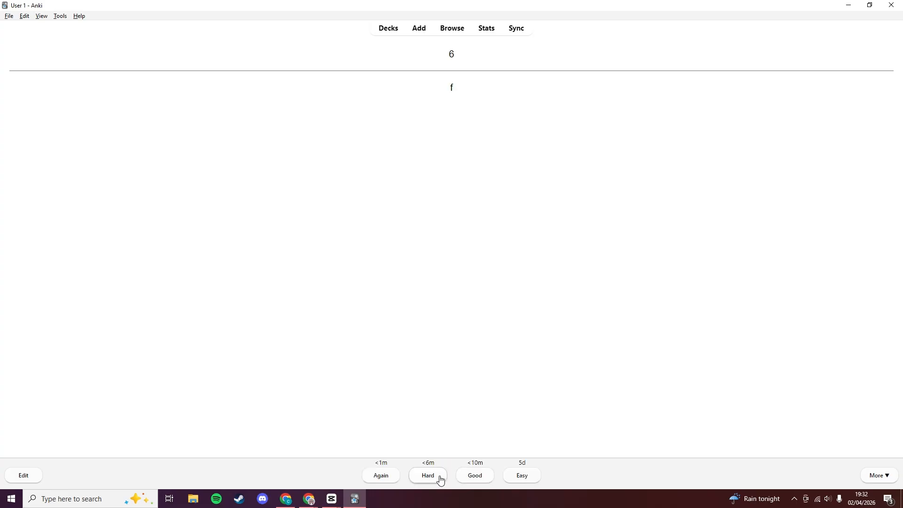
pyautogui.click(441, 478)
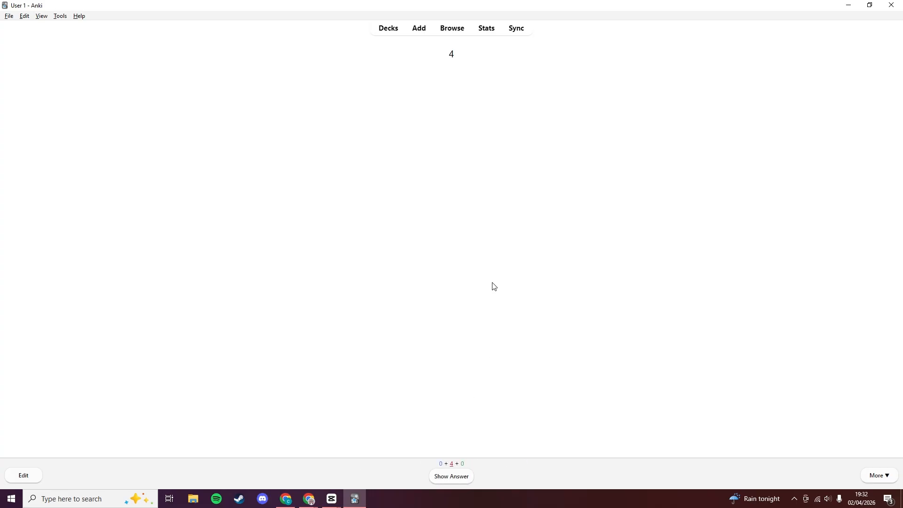
pyautogui.click(454, 484)
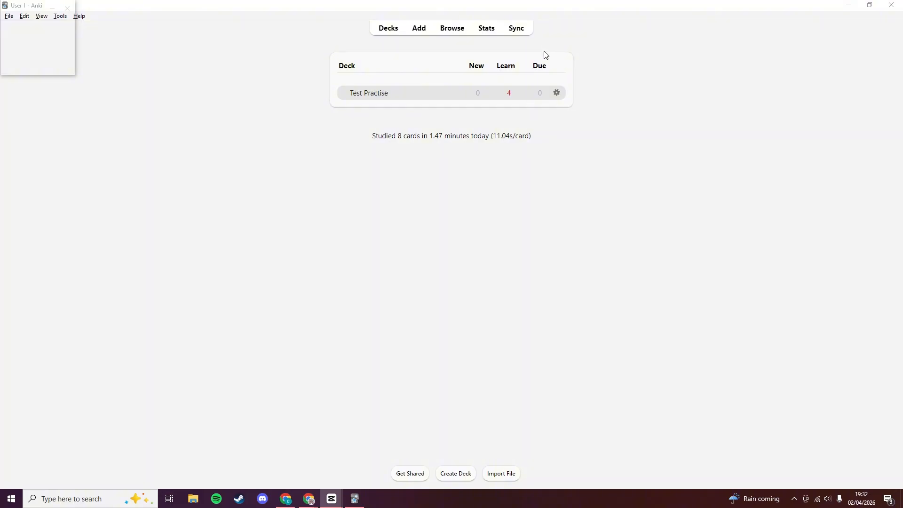
# Open Test Practise's deck options and review Daily Limits of 20 new and 200 reviews.
pyautogui.click(557, 94)
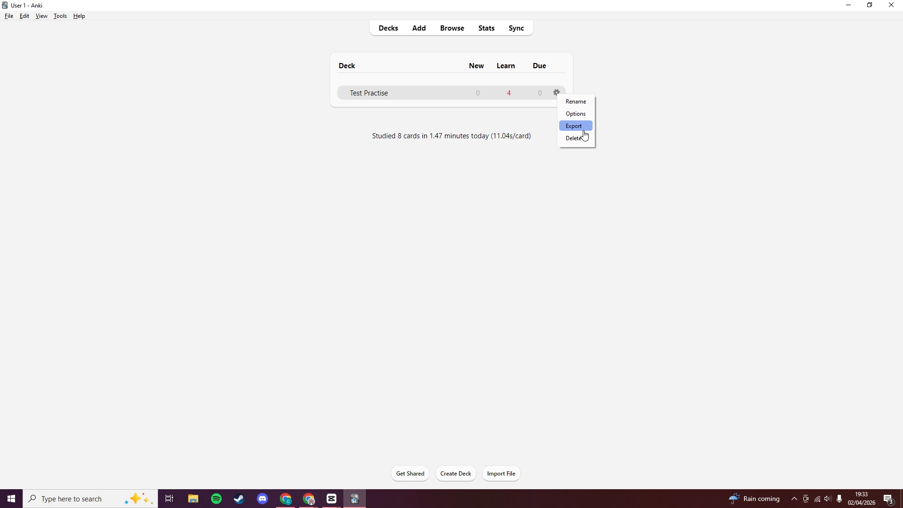
pyautogui.click(583, 113)
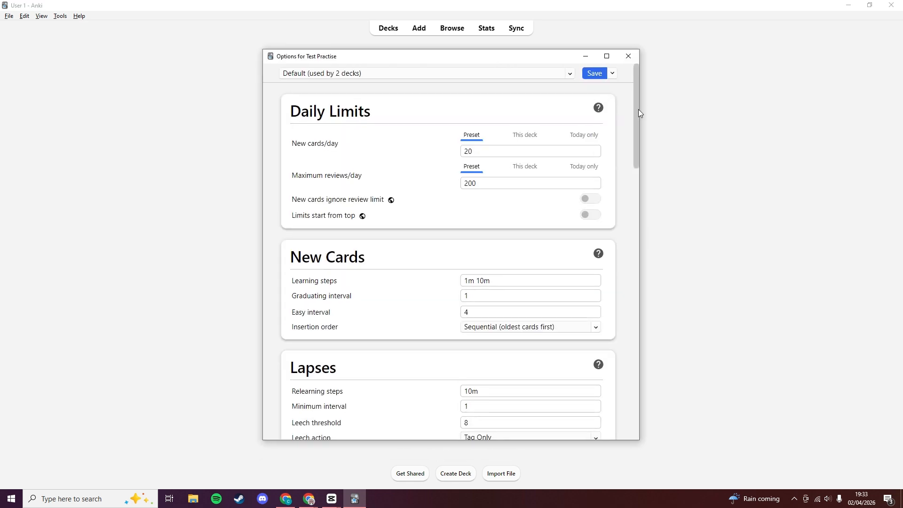
pyautogui.moveTo(639, 109); pyautogui.dragTo(633, 369)
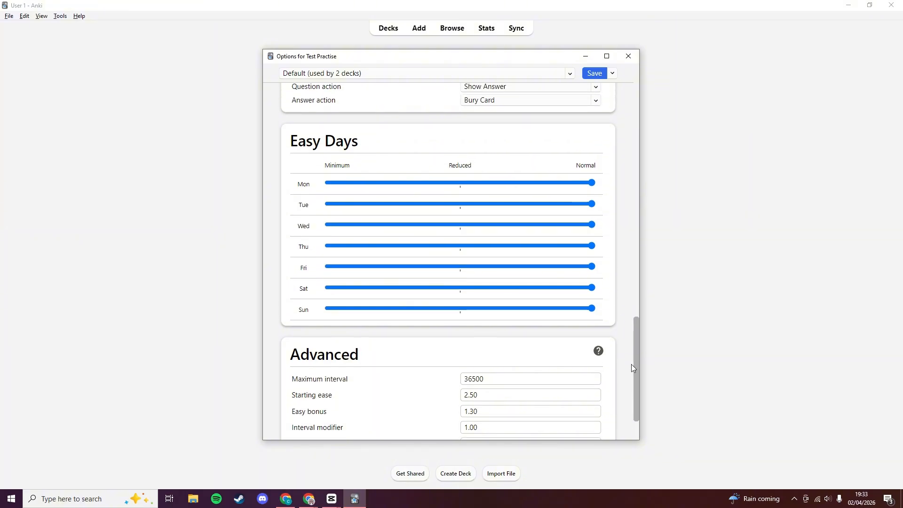
pyautogui.moveTo(631, 365); pyautogui.dragTo(631, 266)
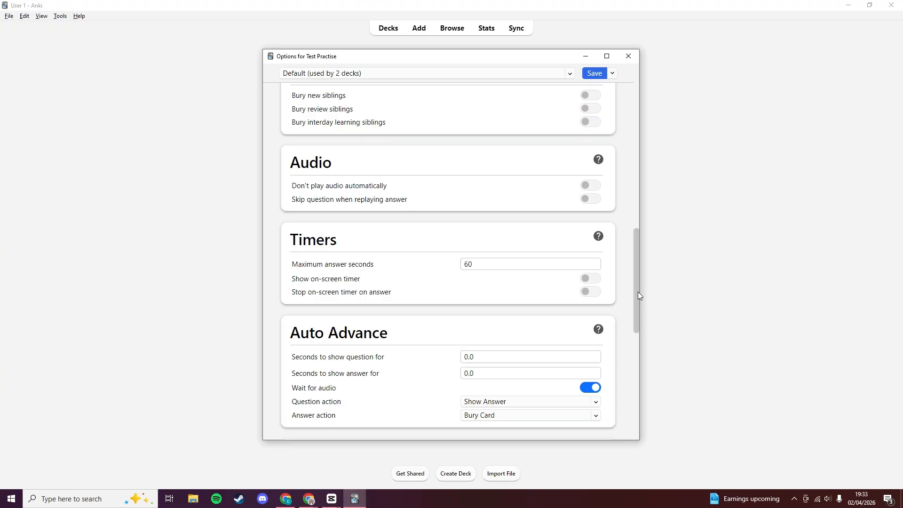
pyautogui.moveTo(638, 296); pyautogui.dragTo(646, 190)
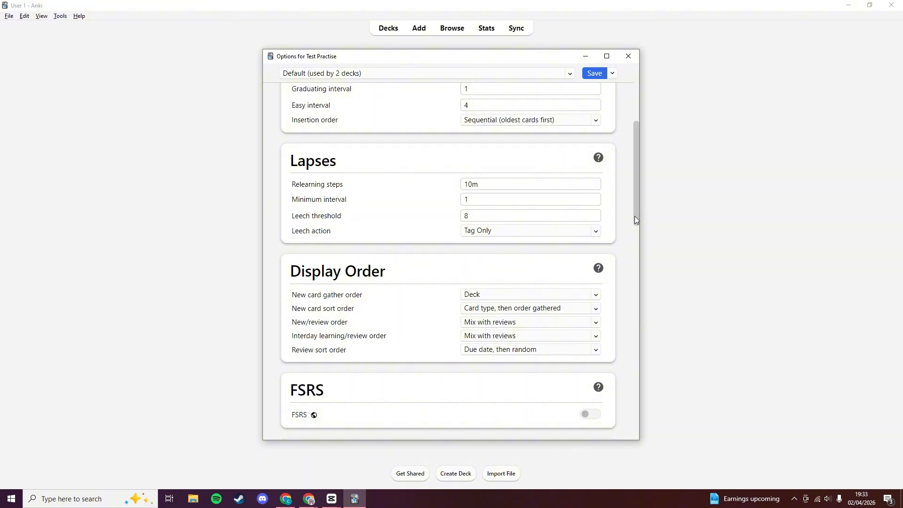
pyautogui.moveTo(635, 216); pyautogui.dragTo(646, 154)
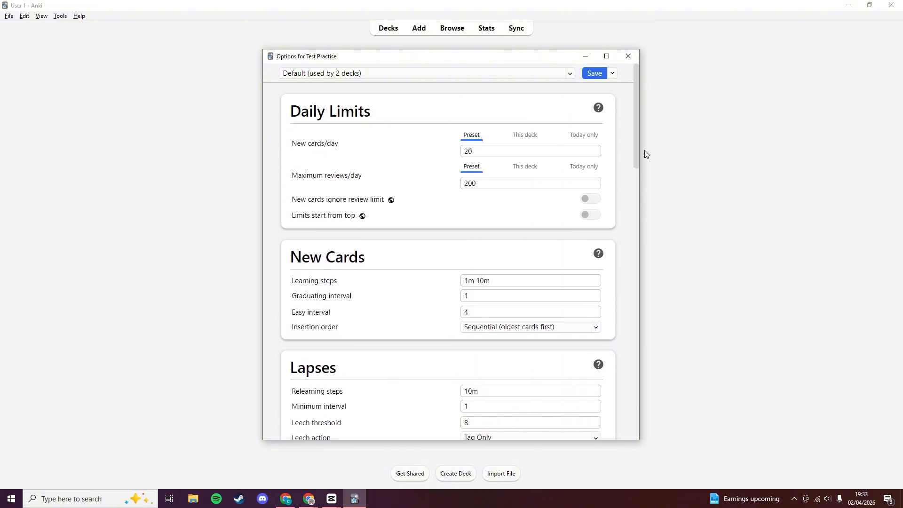
pyautogui.moveTo(289, 112); pyautogui.dragTo(372, 104)
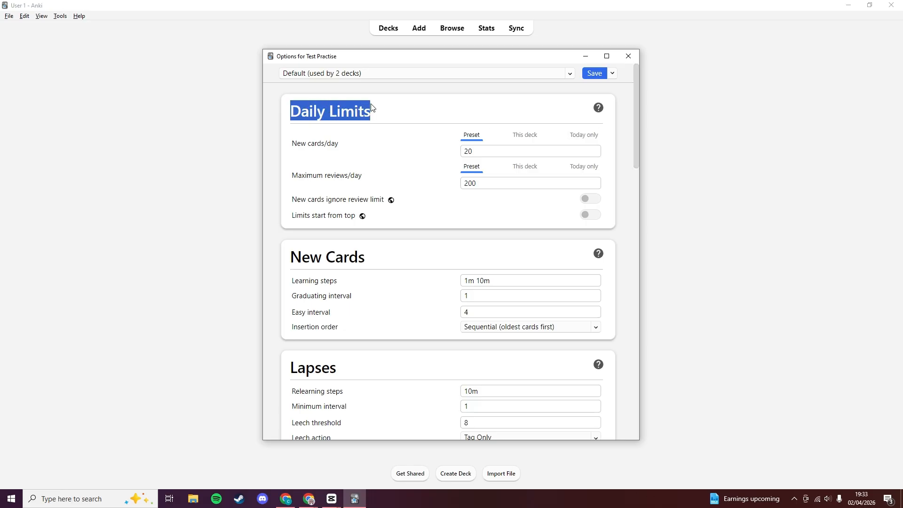
pyautogui.click(391, 145)
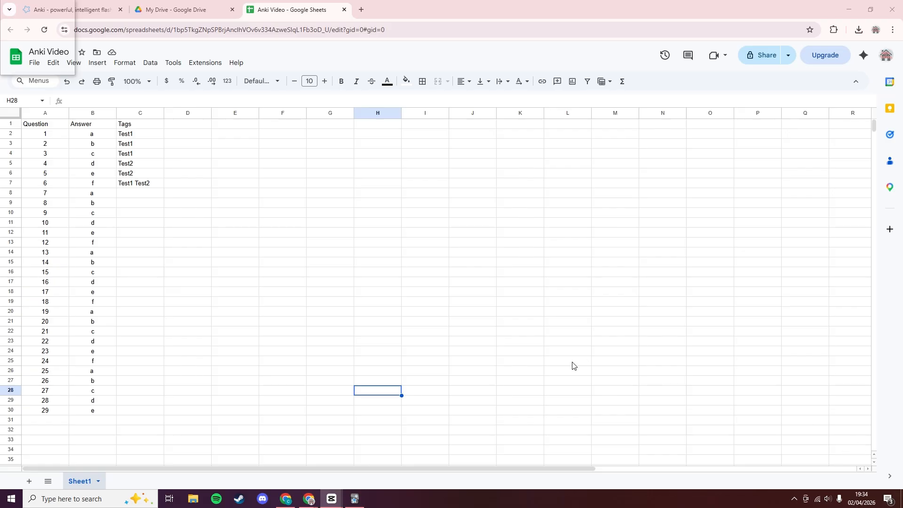
# Export the Anki Video sheet from Google Sheets as 'Anki Video - Sheet1 (1).csv'.
pyautogui.click(413, 302)
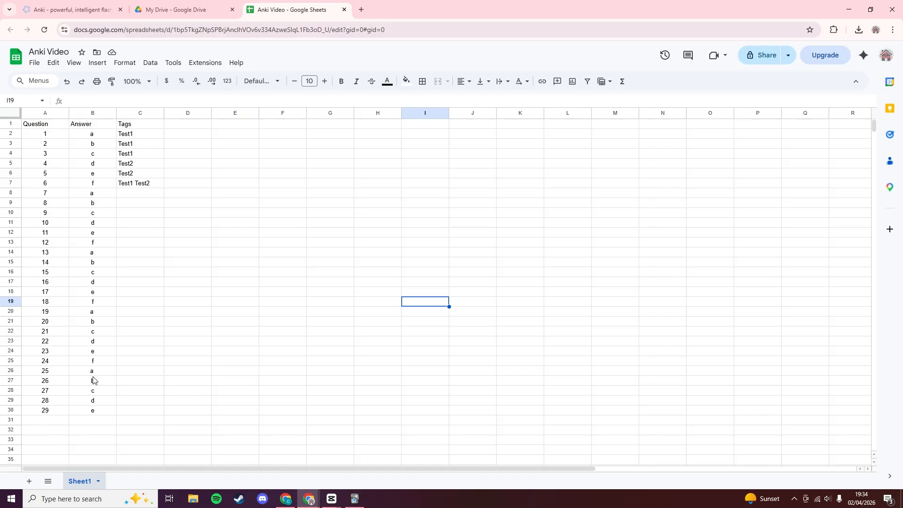
pyautogui.click(34, 63)
pyautogui.moveTo(99, 181)
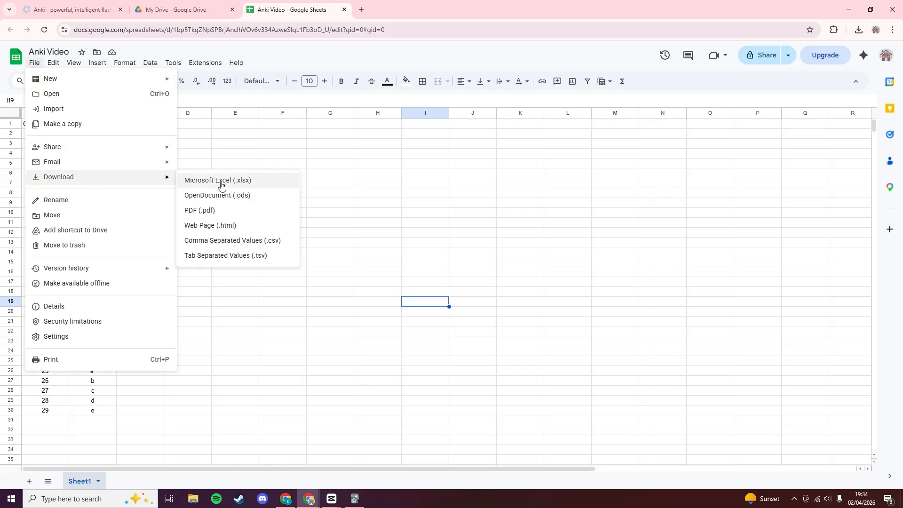
pyautogui.click(258, 252)
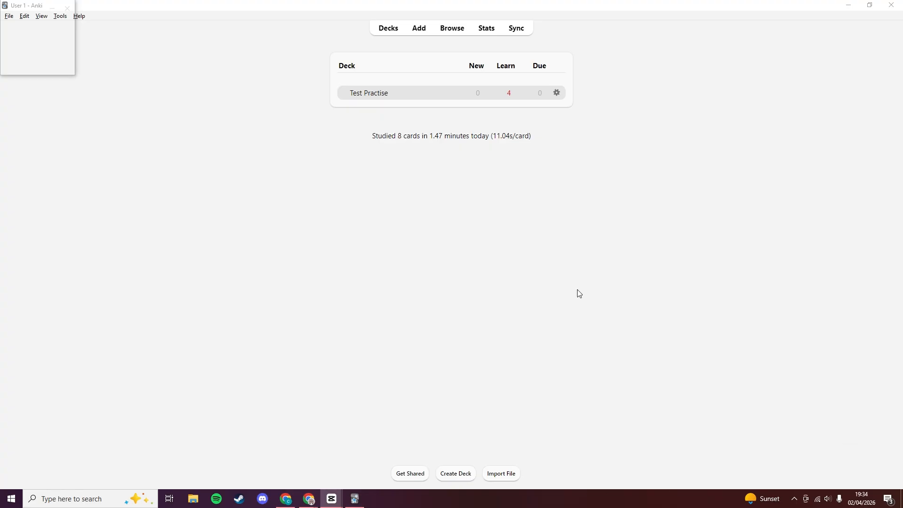
# Import 'Anki Video - Sheet1 (1).csv' as Basic notes into Test Practise, adding 24 of 30 notes.
pyautogui.click(512, 474)
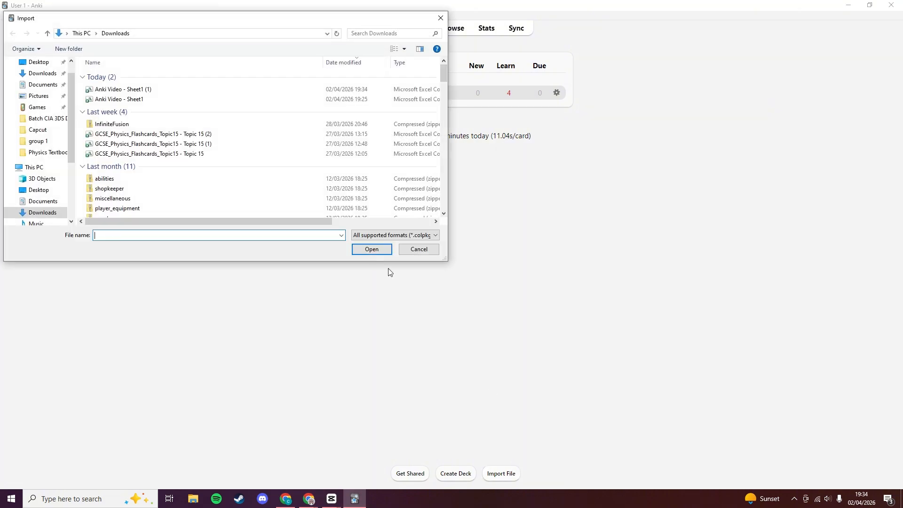
pyautogui.click(150, 89)
pyautogui.click(386, 252)
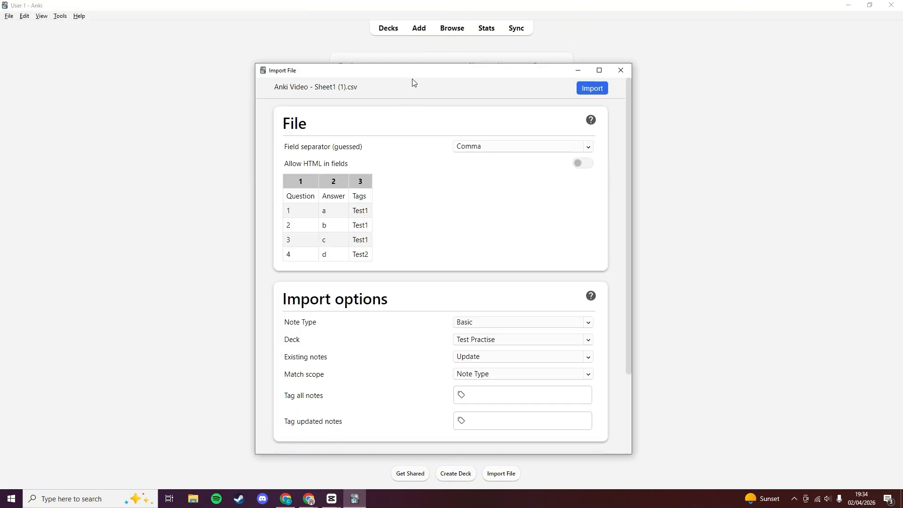
pyautogui.scroll(-2, 438, 335)
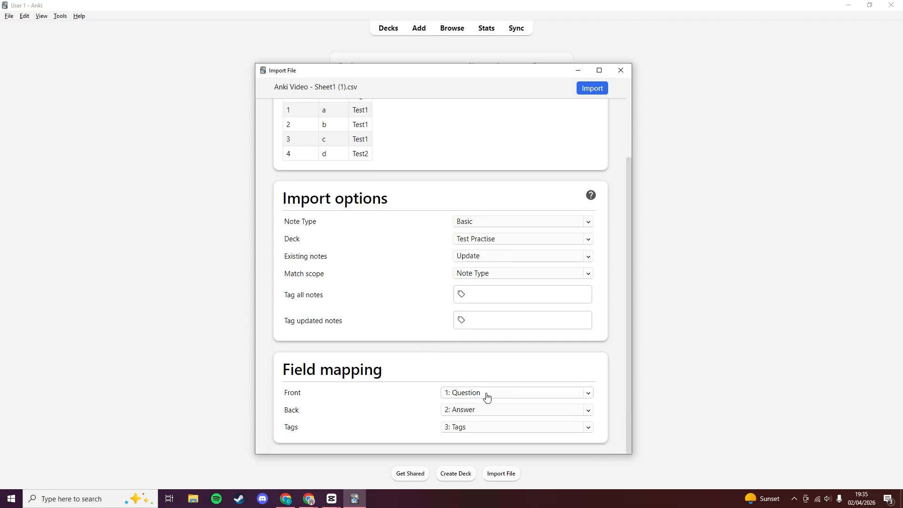
pyautogui.scroll(2, 541, 254)
pyautogui.click(591, 91)
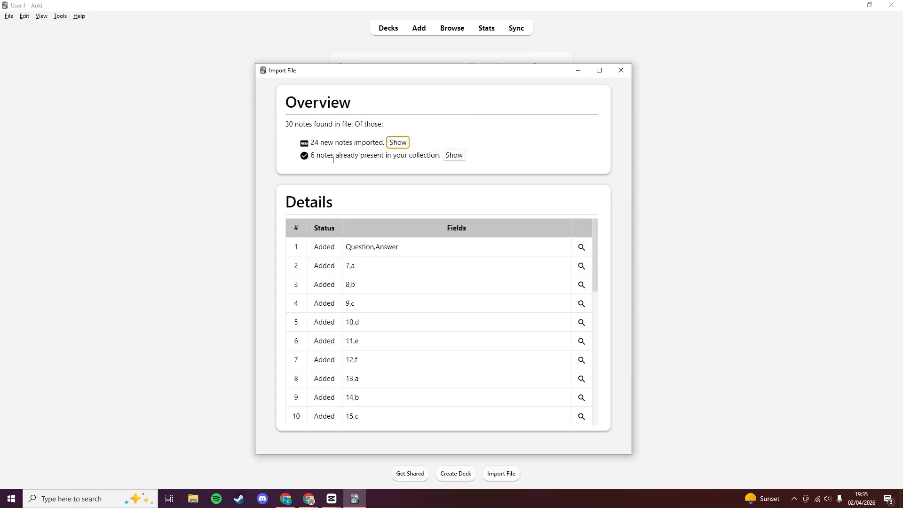
# List the 24 newly imported cards and delete the stray Question/Answer header note.
pyautogui.moveTo(315, 142); pyautogui.dragTo(400, 171)
pyautogui.click(345, 166)
pyautogui.click(344, 164)
pyautogui.scroll(-6, 509, 341)
pyautogui.scroll(6, 513, 346)
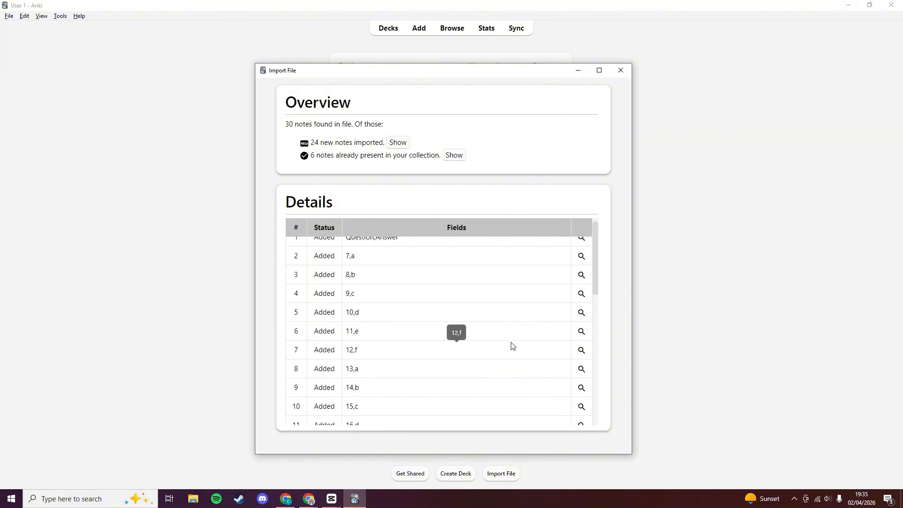
pyautogui.click(398, 142)
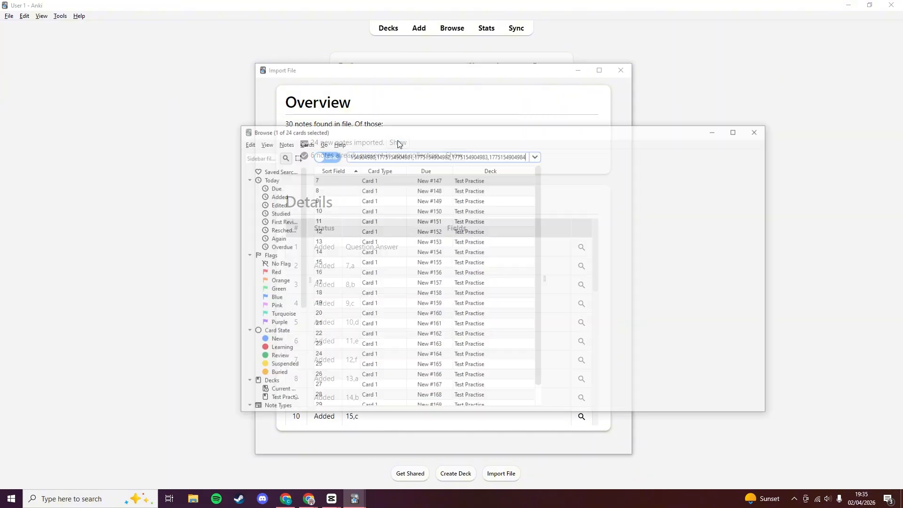
pyautogui.rightClick(342, 402)
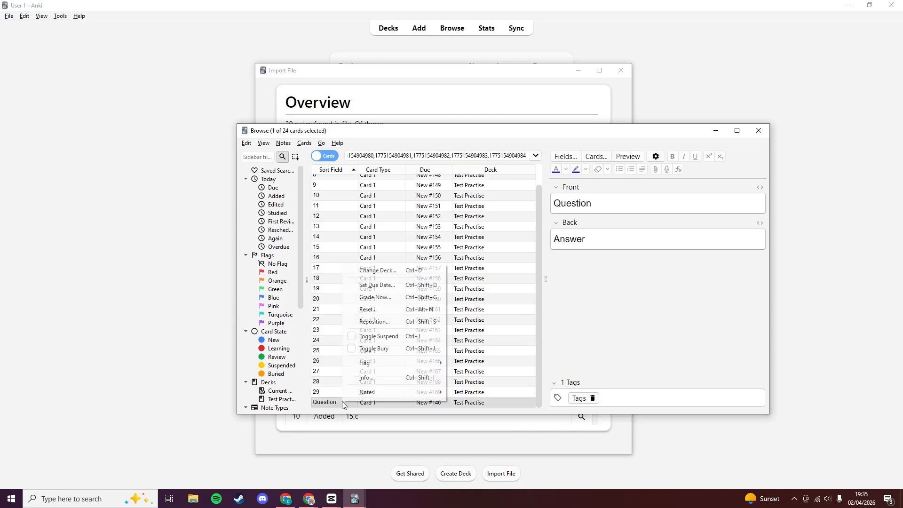
pyautogui.moveTo(380, 389)
pyautogui.click(485, 500)
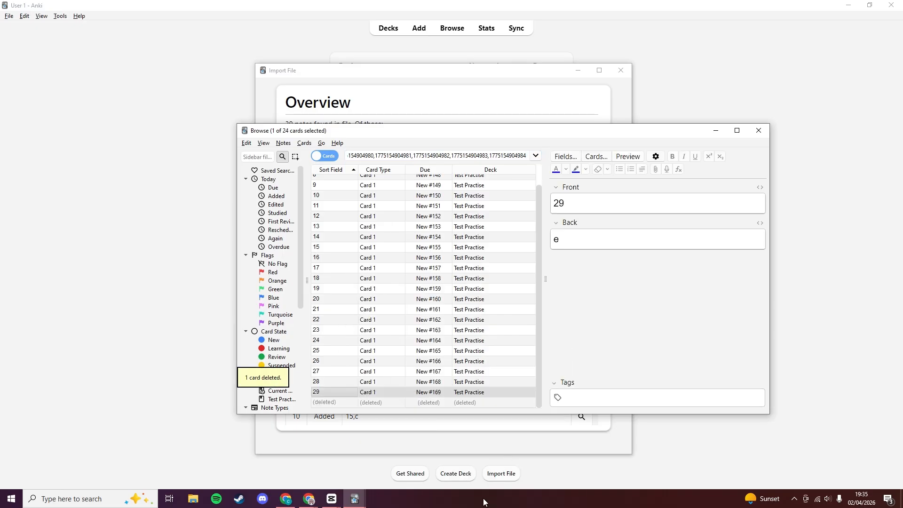
# Check the imported cards' questions and answers, then close Browse and the import summary.
pyautogui.click(376, 351)
pyautogui.click(344, 331)
pyautogui.click(340, 301)
pyautogui.click(339, 281)
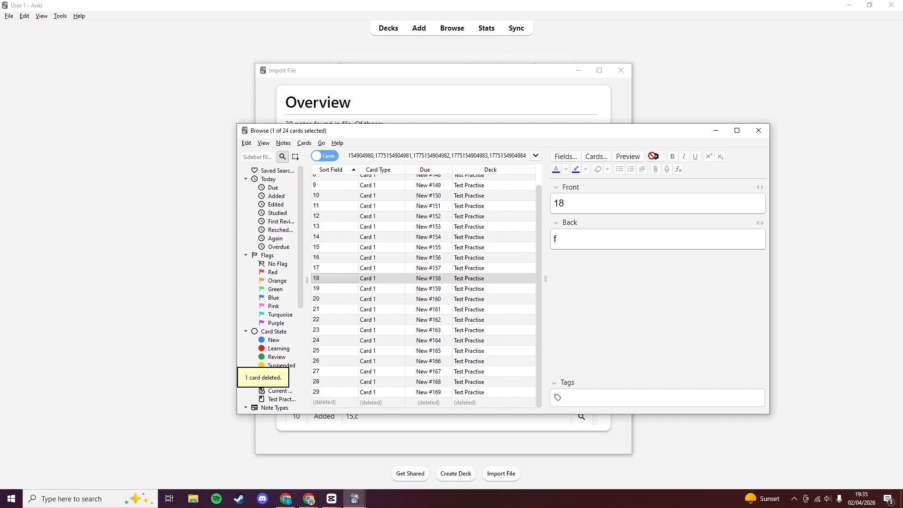
pyautogui.click(347, 392)
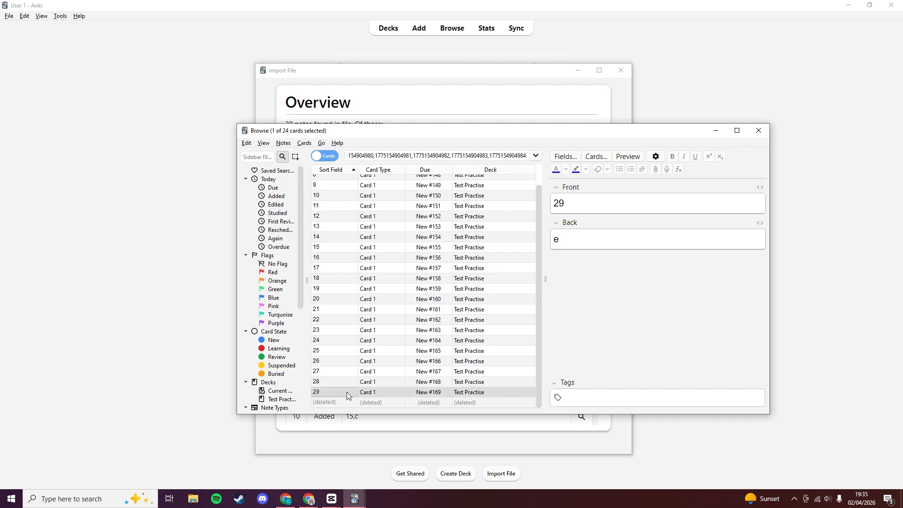
pyautogui.scroll(1, 347, 392)
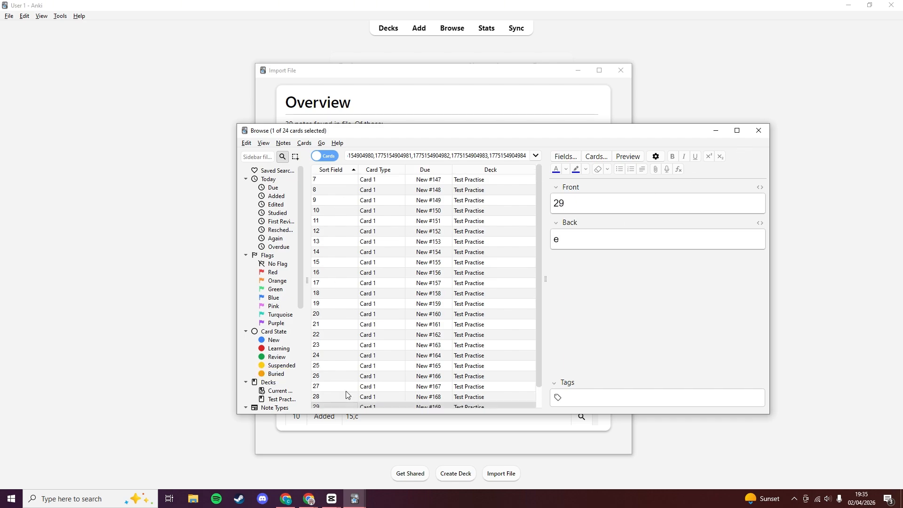
pyautogui.click(762, 128)
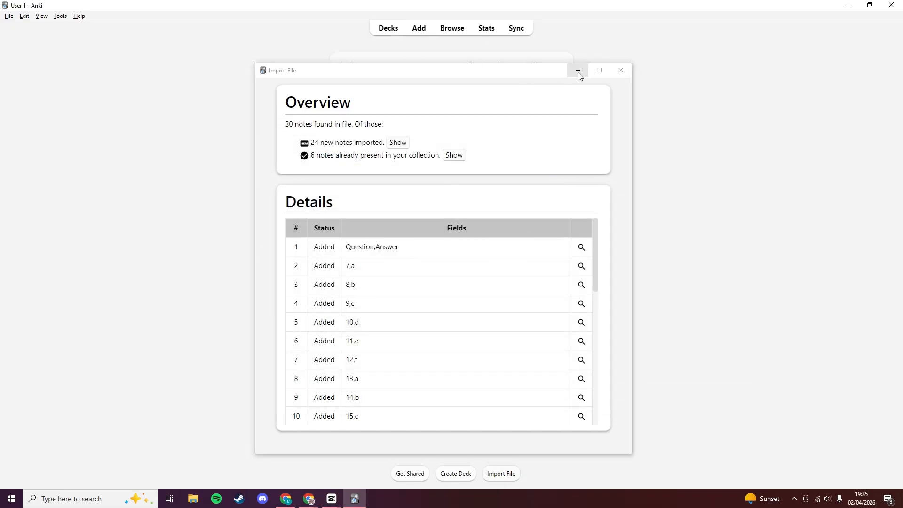
pyautogui.click(620, 72)
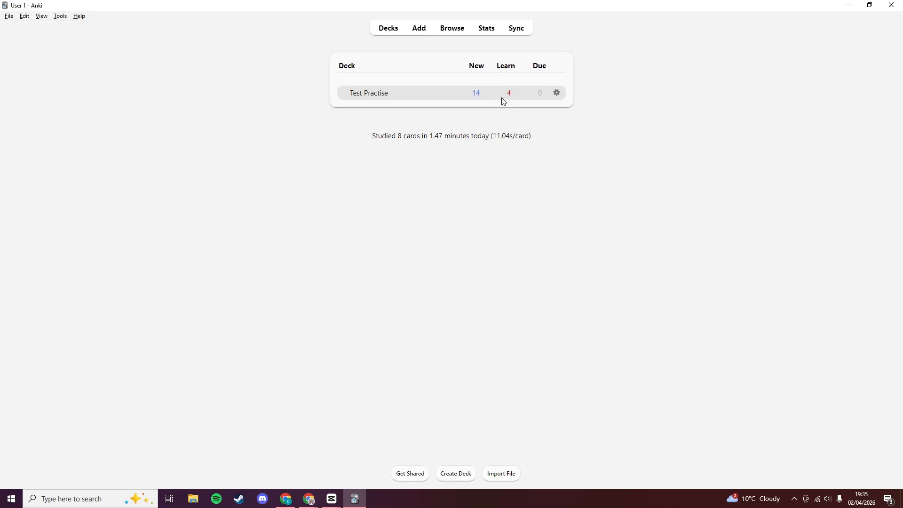
# Open Test Practise options from its gear menu, showing the Default preset's 20 new / 200 review limits.
pyautogui.click(557, 93)
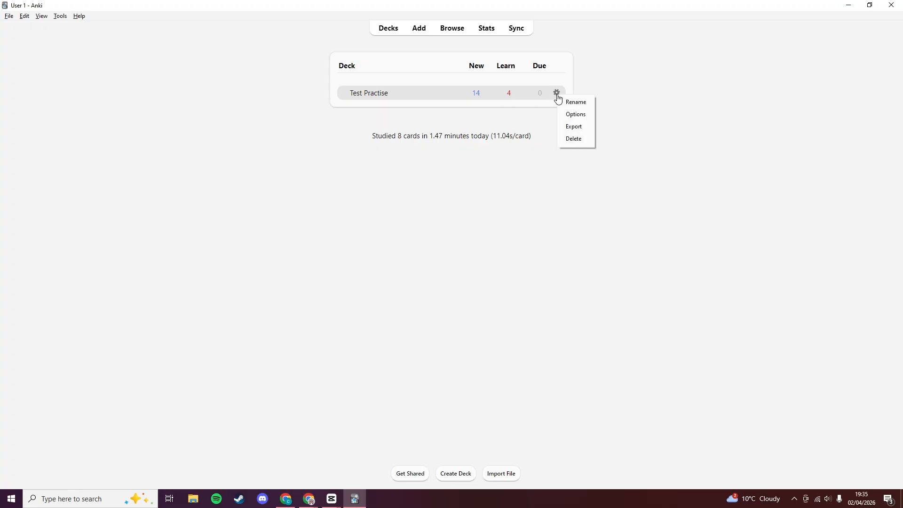
pyautogui.click(575, 115)
pyautogui.moveTo(307, 113); pyautogui.dragTo(419, 135)
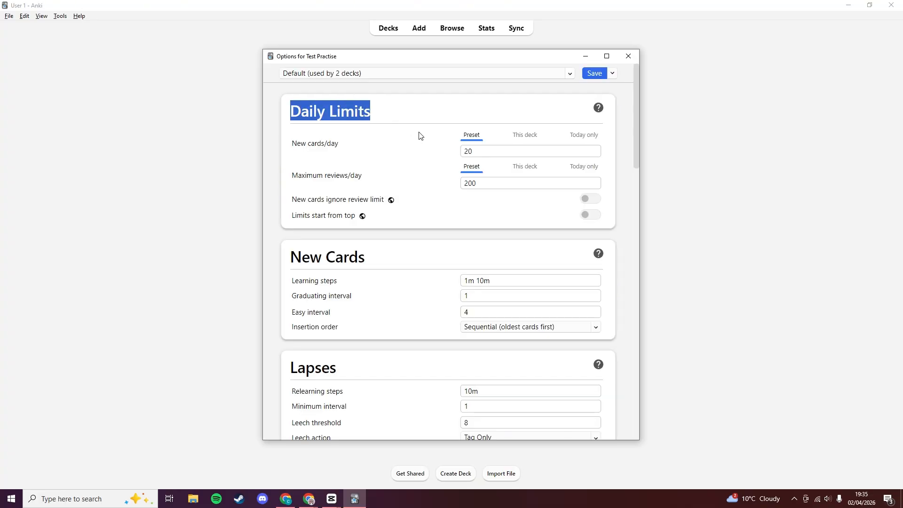
pyautogui.click(420, 136)
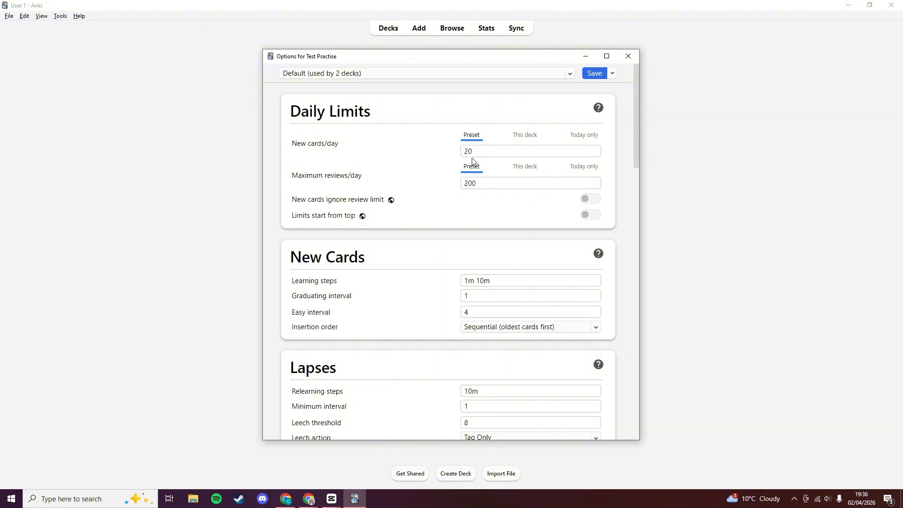
# Try the new cards/day limit on the Preset, This deck and Today only tabs, leaving it at 20.
pyautogui.doubleClick(595, 152)
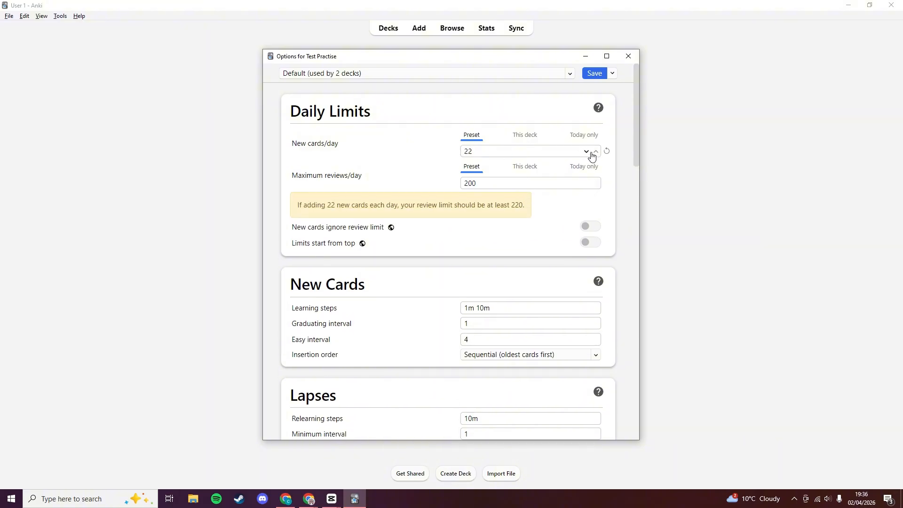
pyautogui.click(586, 152)
pyautogui.click(586, 152)
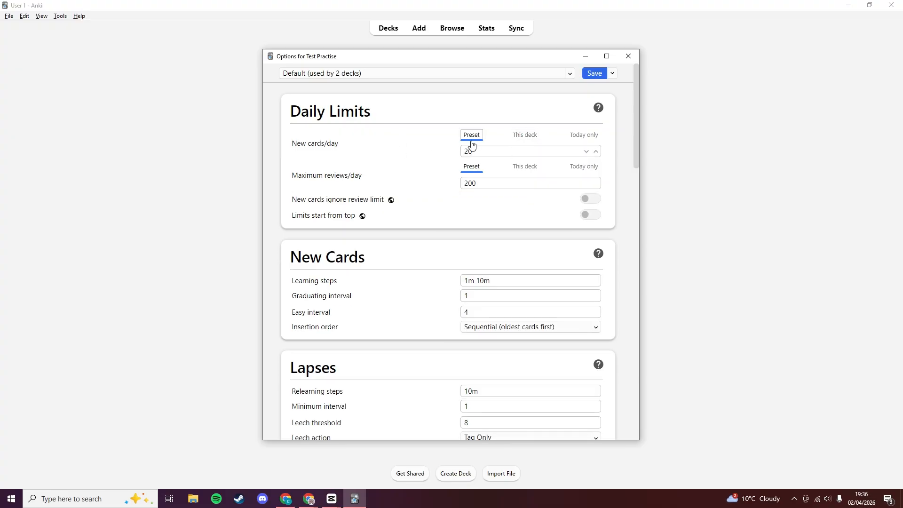
pyautogui.click(524, 135)
pyautogui.click(583, 136)
pyautogui.click(596, 151)
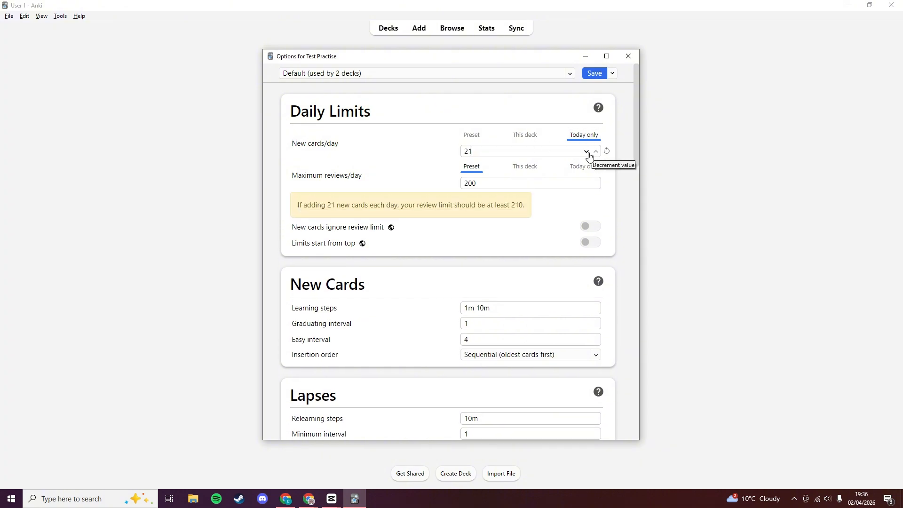
pyautogui.click(587, 152)
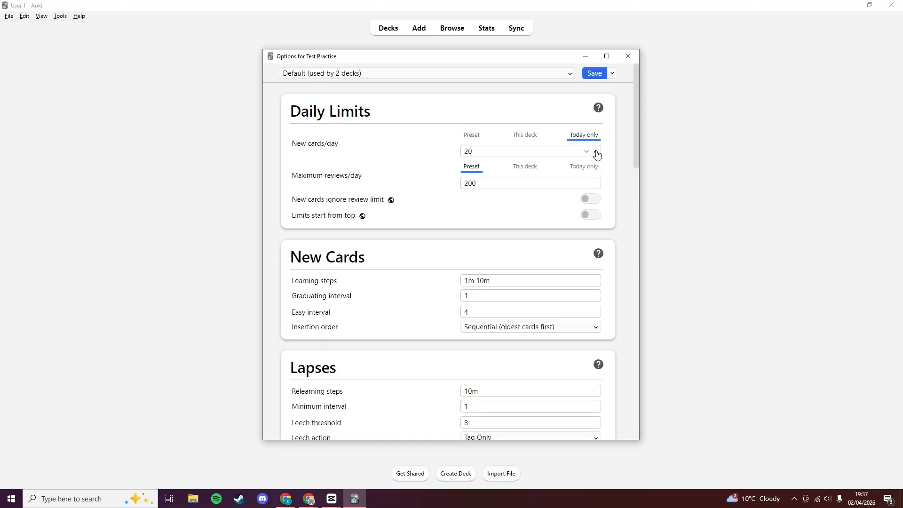
pyautogui.click(596, 151)
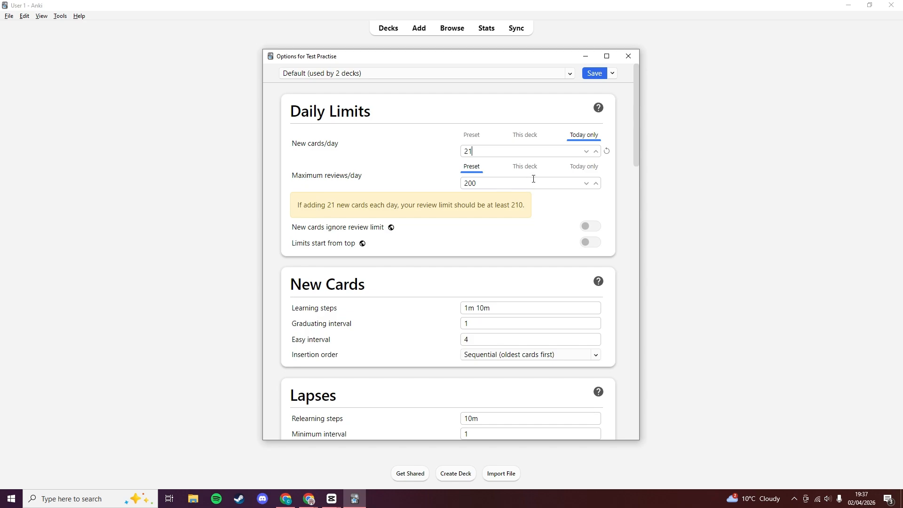
pyautogui.click(588, 153)
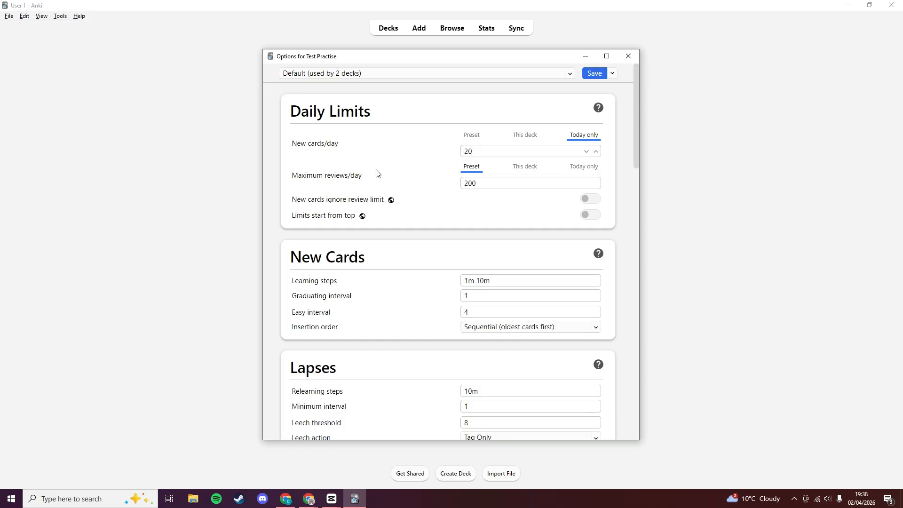
pyautogui.click(462, 136)
# Keep the Default preset, look over the preset management choices, and close deck options unchanged.
pyautogui.moveTo(474, 58); pyautogui.dragTo(486, 118)
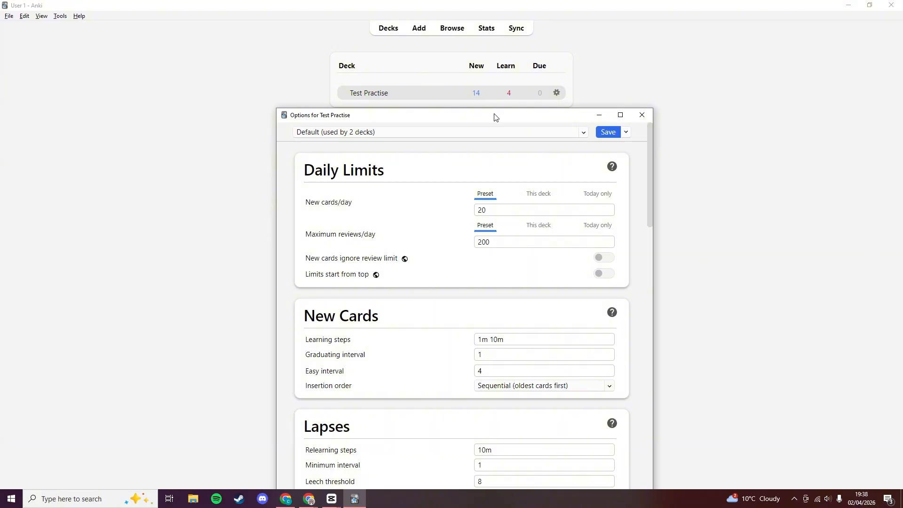
pyautogui.moveTo(496, 114); pyautogui.dragTo(498, 86)
pyautogui.click(351, 99)
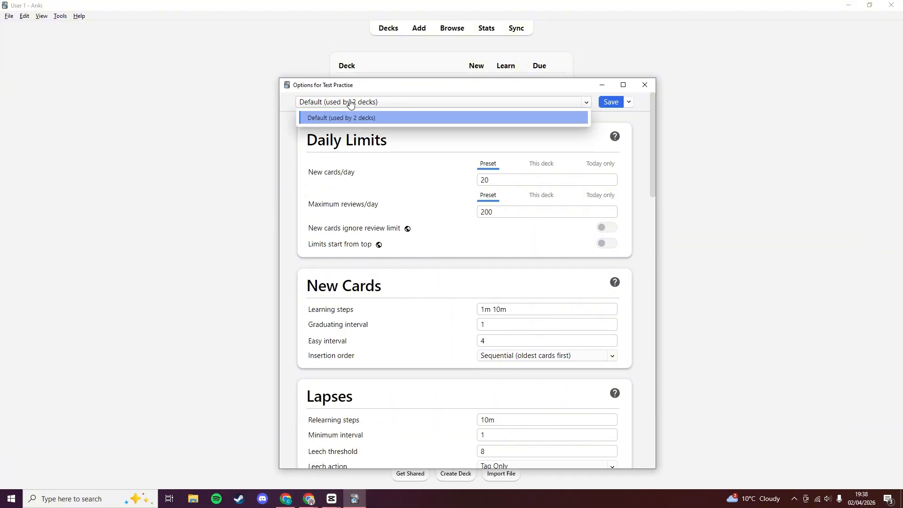
pyautogui.click(336, 118)
pyautogui.click(629, 102)
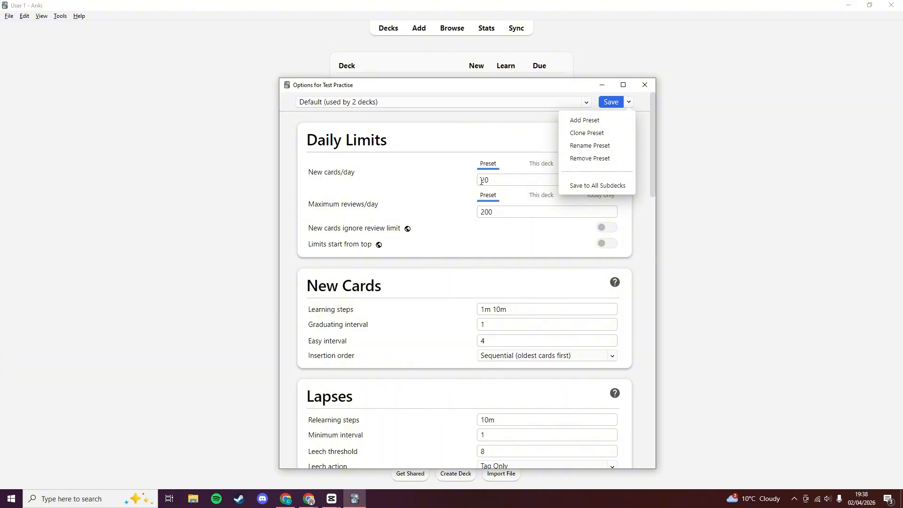
pyautogui.click(652, 86)
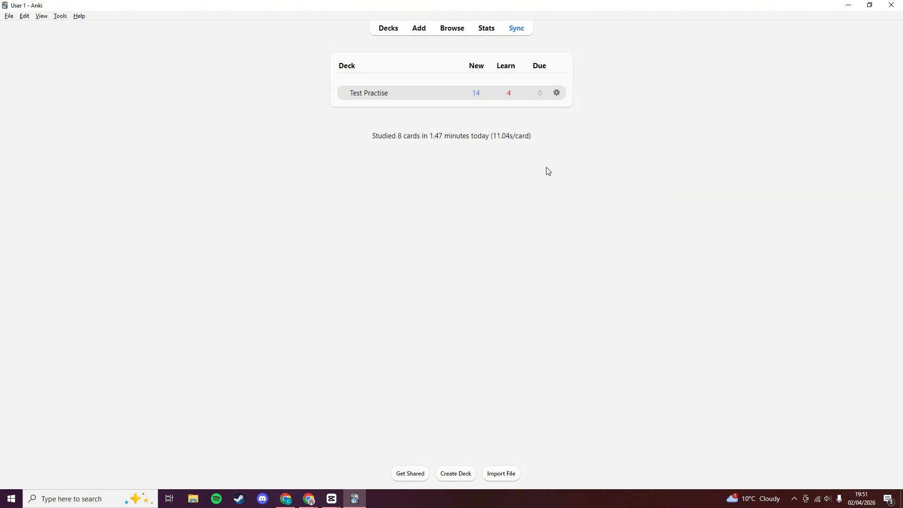
# Set up a Test Practise custom study by card state or tag using all cards in random order.
pyautogui.click(370, 100)
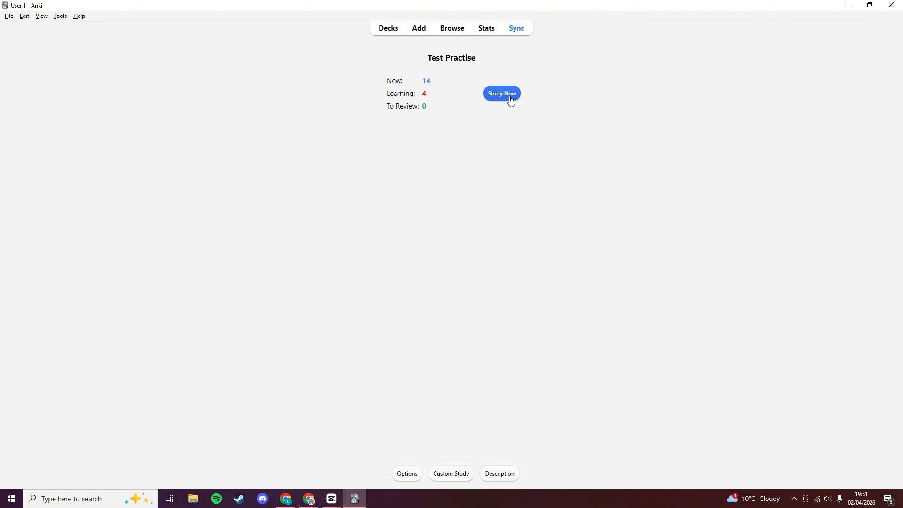
pyautogui.click(451, 482)
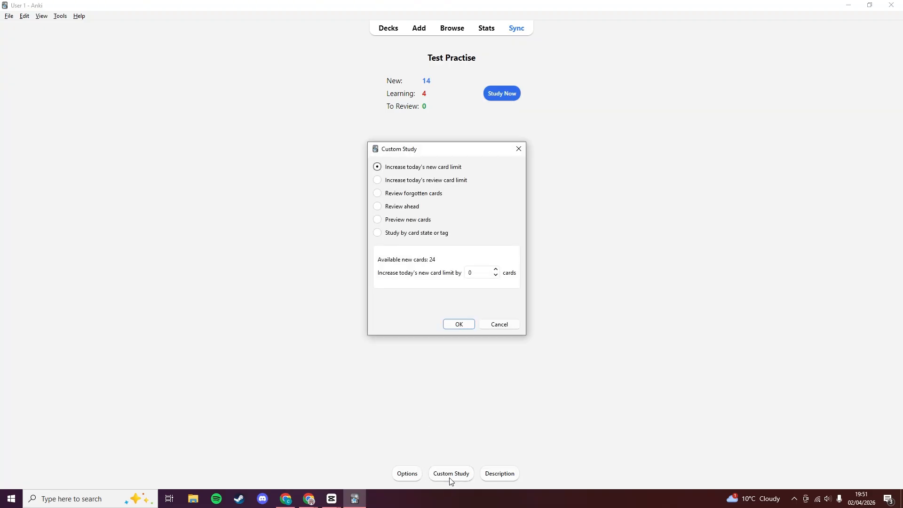
pyautogui.moveTo(457, 156); pyautogui.dragTo(508, 158)
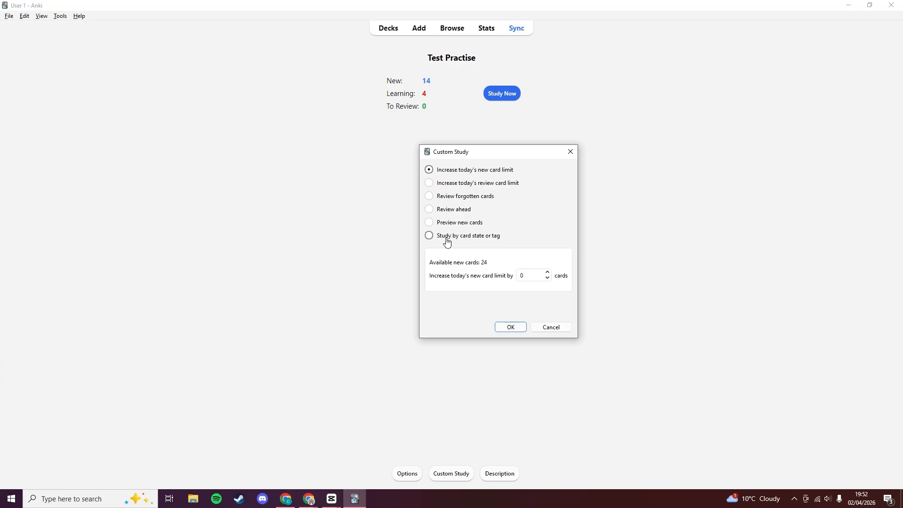
pyautogui.click(480, 240)
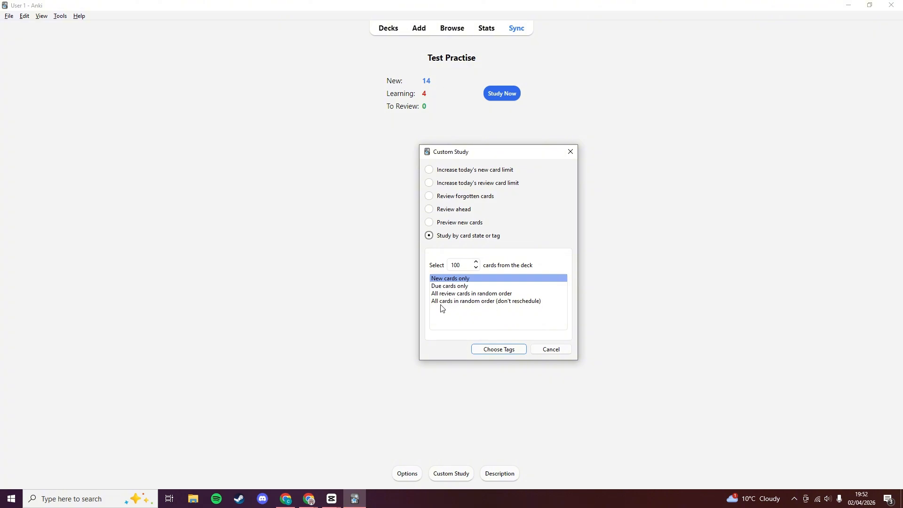
pyautogui.click(474, 302)
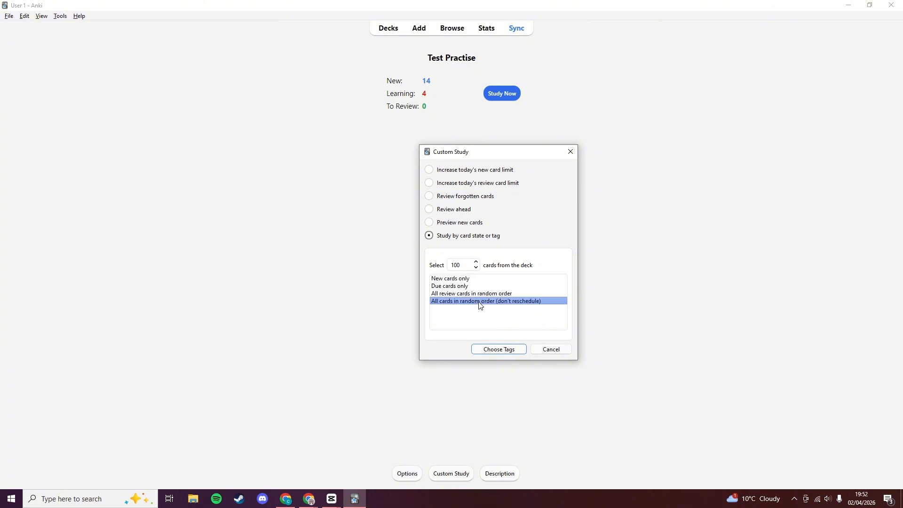
pyautogui.click(497, 350)
pyautogui.click(541, 274)
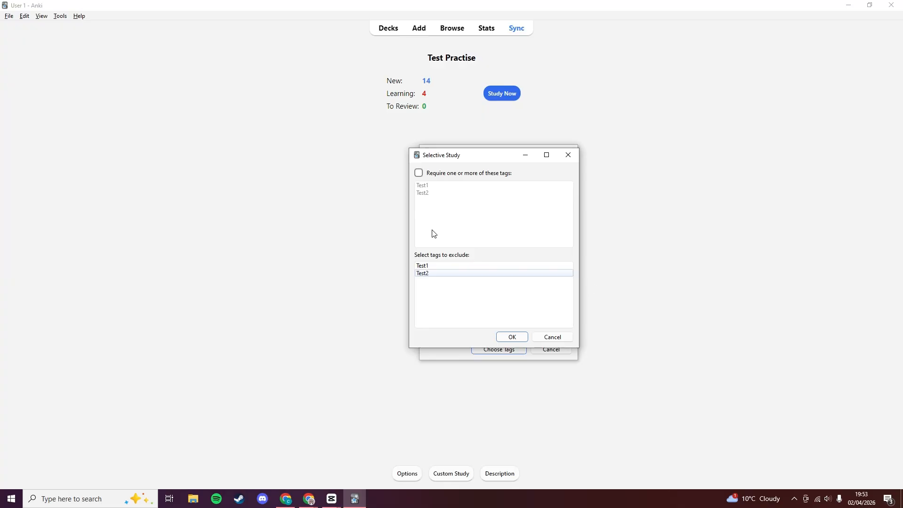
# Require only the Test2 tag with no excluded tags and create the custom study session.
pyautogui.click(419, 174)
pyautogui.click(425, 186)
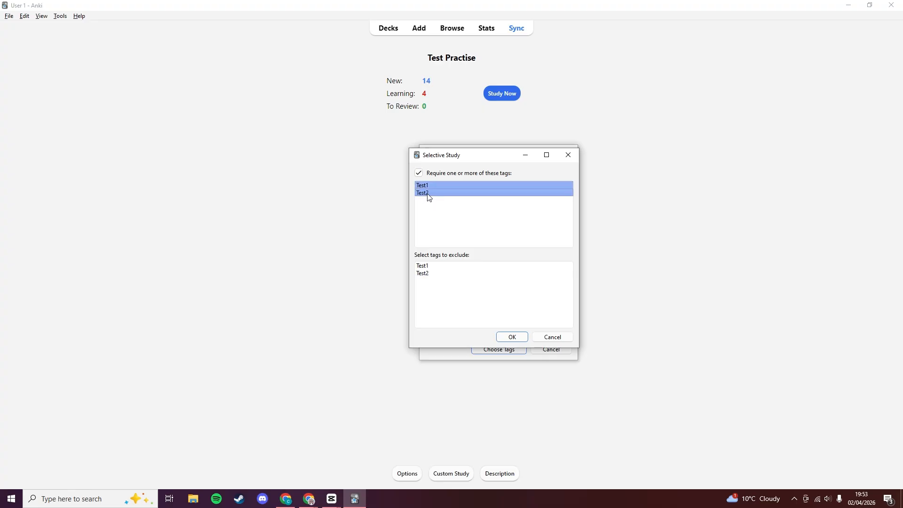
pyautogui.click(430, 193)
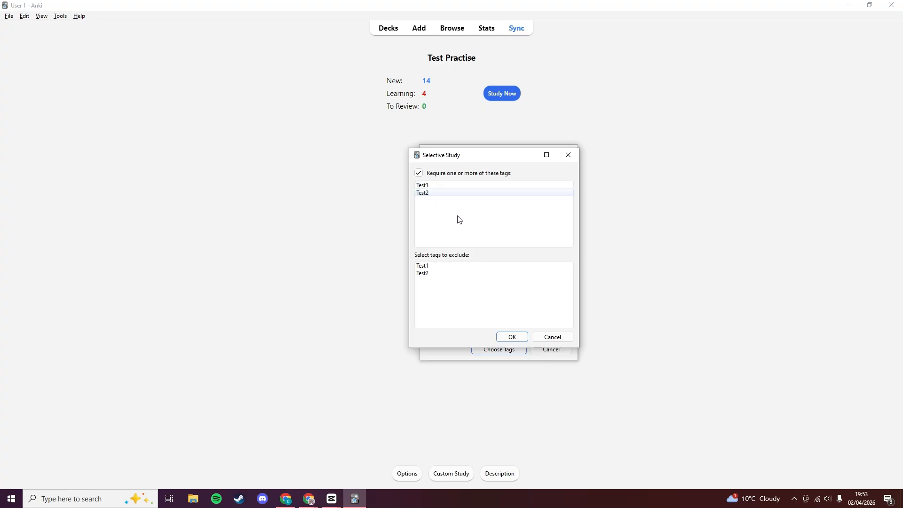
pyautogui.click(428, 186)
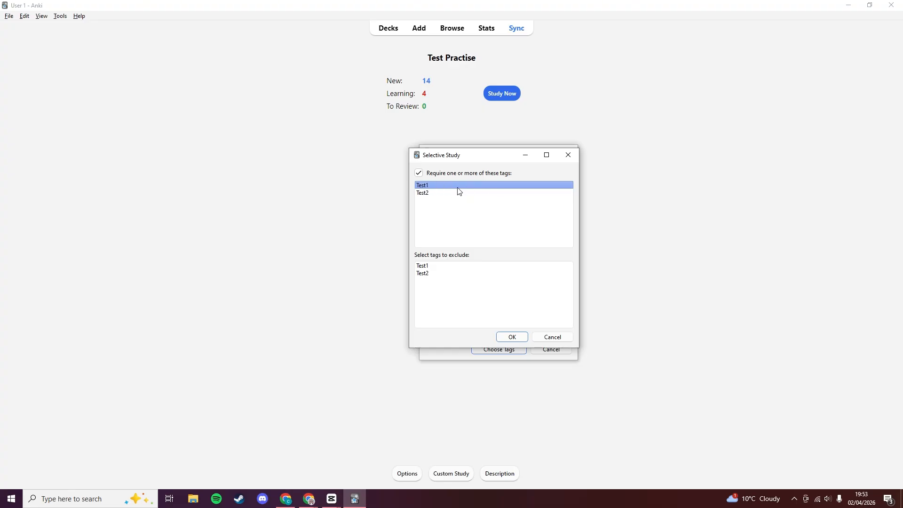
pyautogui.click(431, 193)
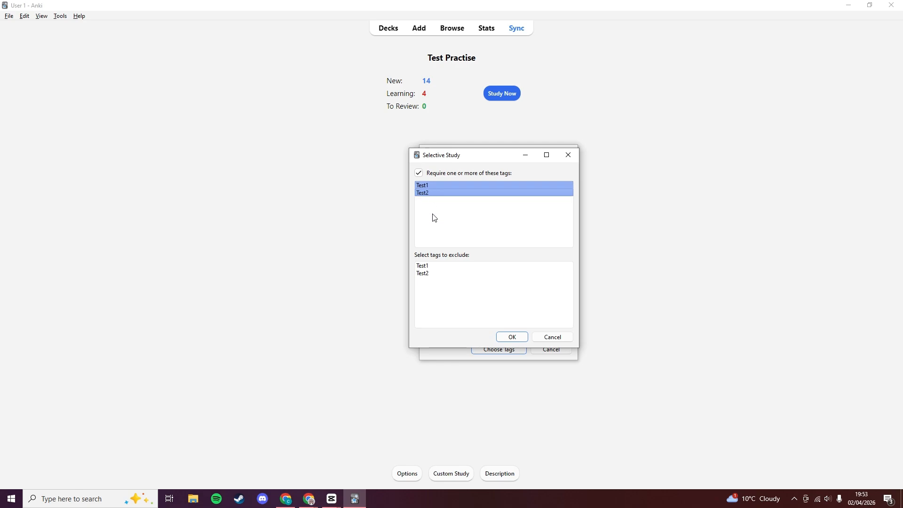
pyautogui.click(436, 186)
pyautogui.click(437, 192)
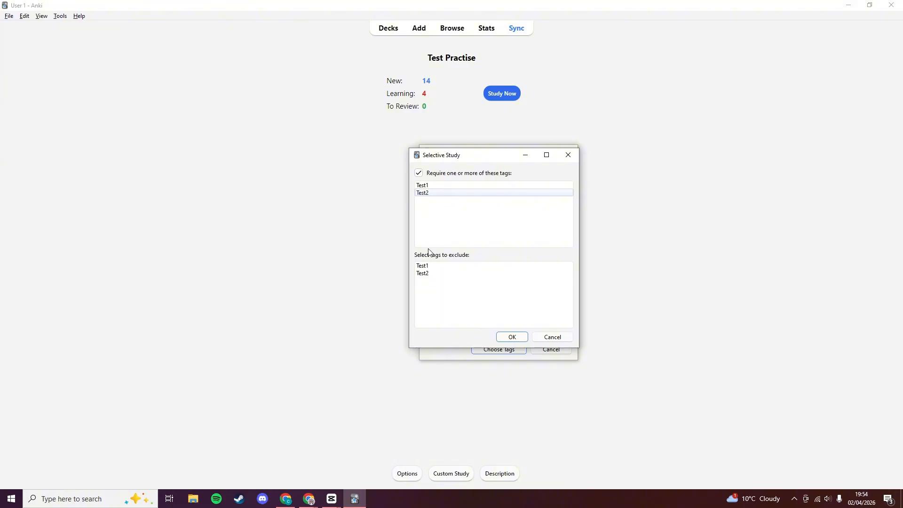
pyautogui.click(425, 273)
pyautogui.click(426, 269)
pyautogui.click(429, 272)
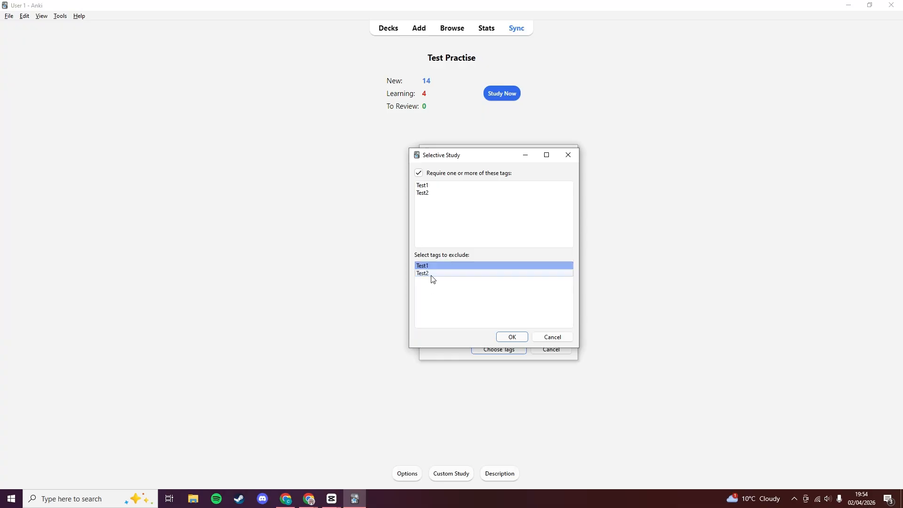
pyautogui.click(433, 268)
pyautogui.click(444, 192)
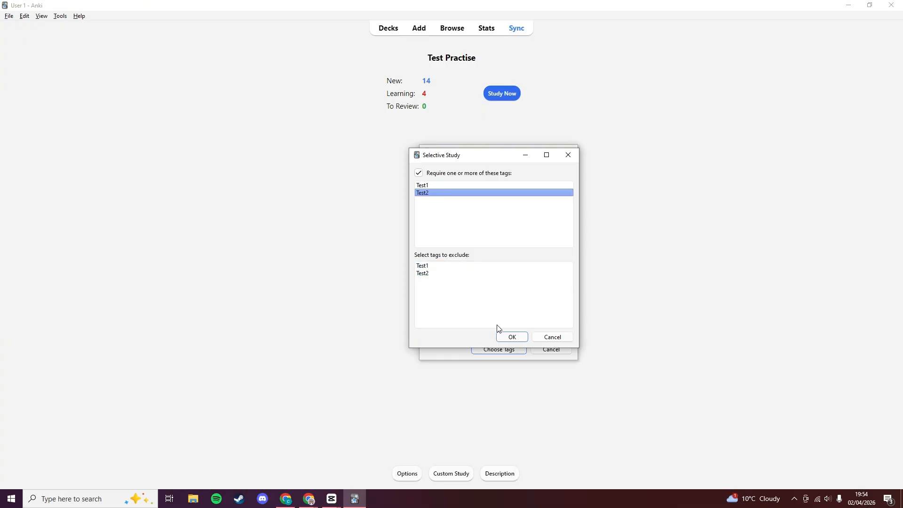
pyautogui.click(505, 336)
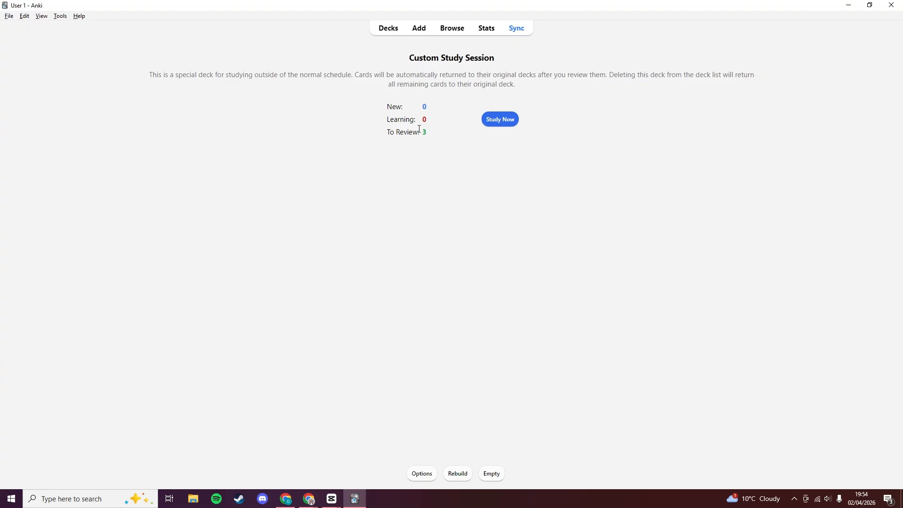
# Study the 3-card Custom Study Session, rating cards 5, 6 and 4 as Again.
pyautogui.doubleClick(425, 132)
pyautogui.moveTo(411, 66); pyautogui.dragTo(518, 64)
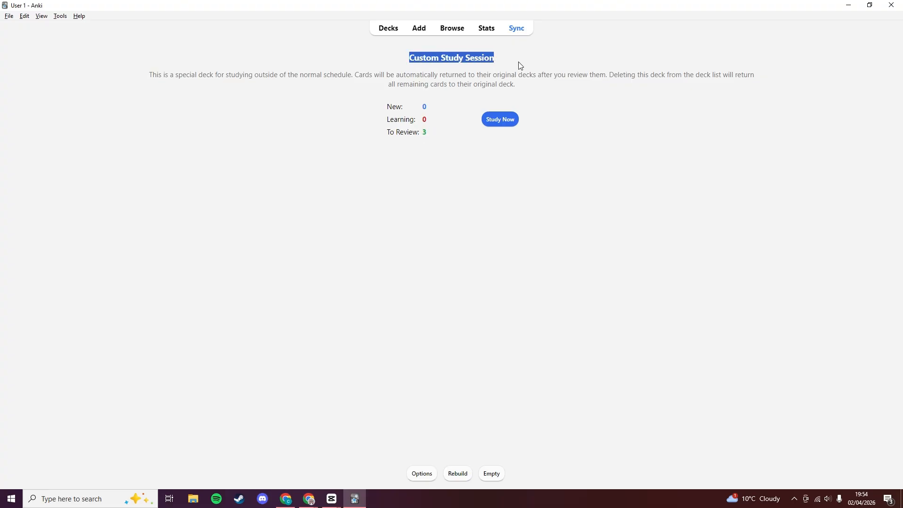
pyautogui.click(514, 176)
pyautogui.click(501, 121)
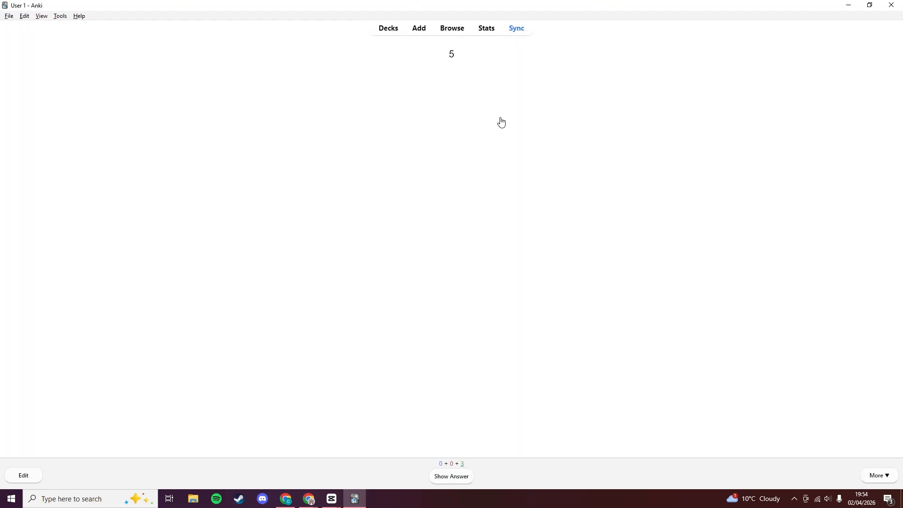
pyautogui.click(458, 483)
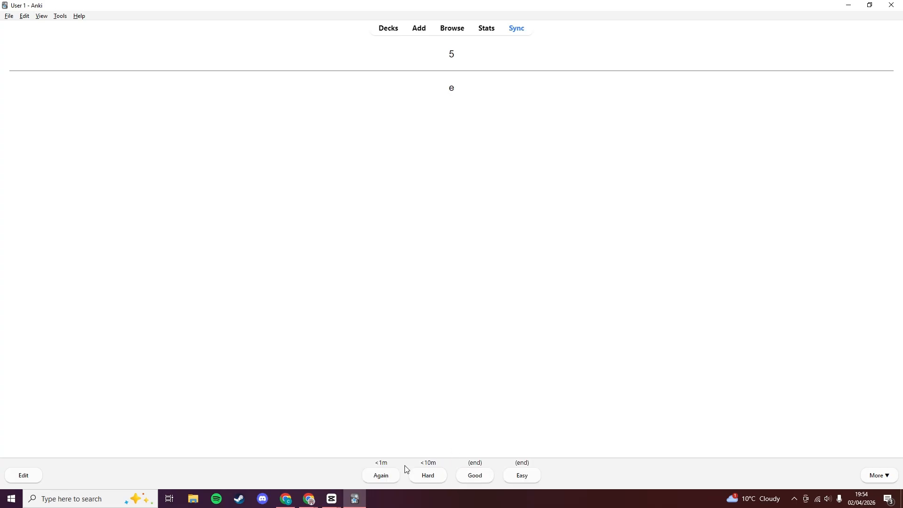
pyautogui.click(390, 476)
pyautogui.click(456, 477)
pyautogui.click(384, 477)
pyautogui.click(456, 477)
pyautogui.click(382, 476)
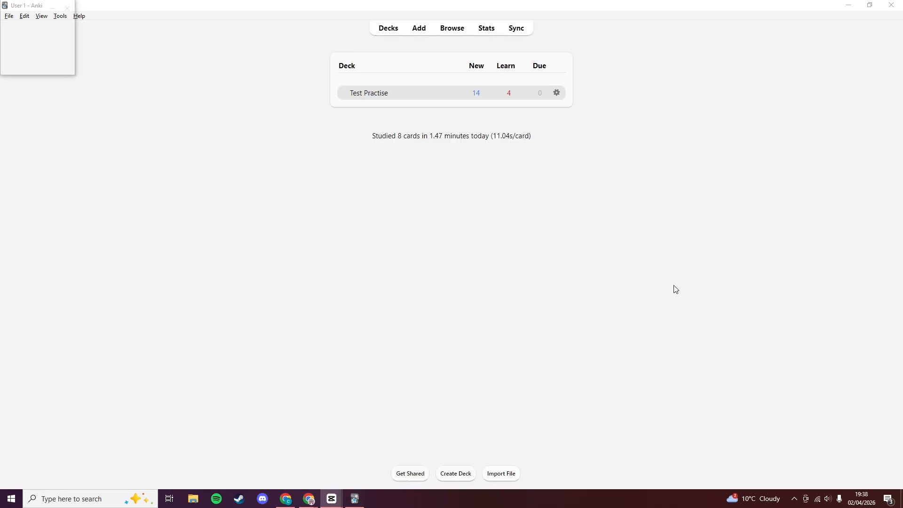
# Sign in to AnkiWeb and sync, replacing the empty online collection with the local one.
pyautogui.click(516, 30)
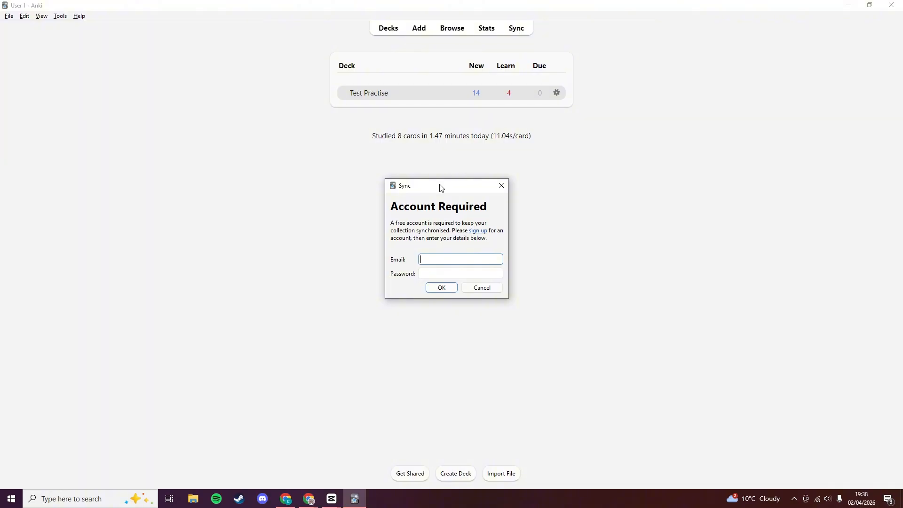
pyautogui.moveTo(439, 187); pyautogui.dragTo(480, 165)
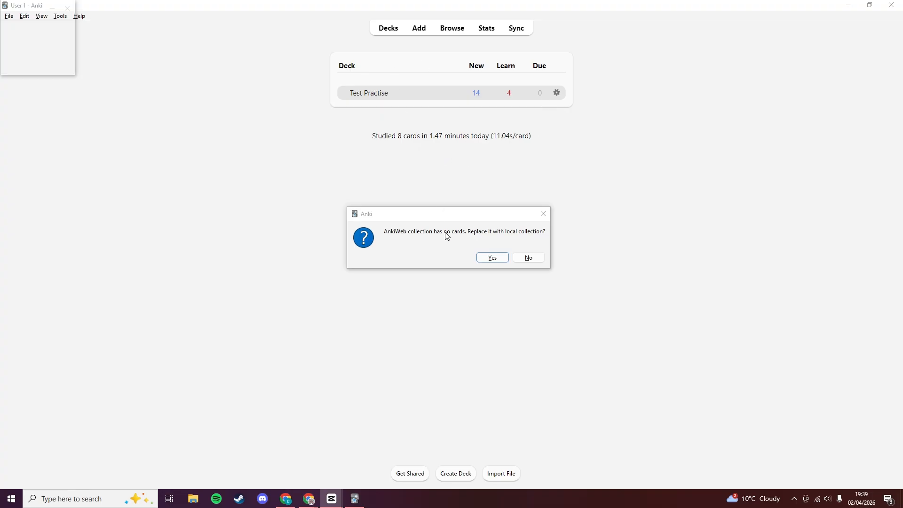
pyautogui.click(492, 262)
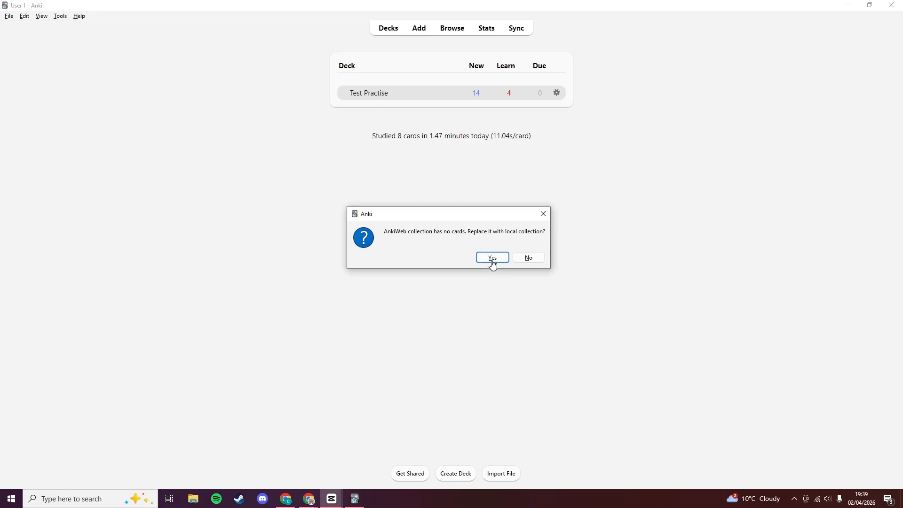
pyautogui.click(493, 261)
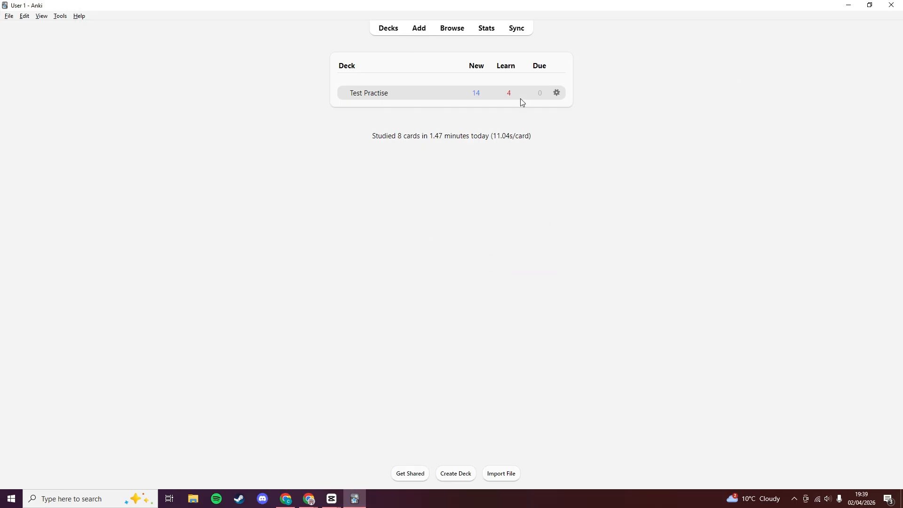
# Sync again, preview a Test Practise card on AnkiWeb, and return to the online deck list.
pyautogui.click(517, 29)
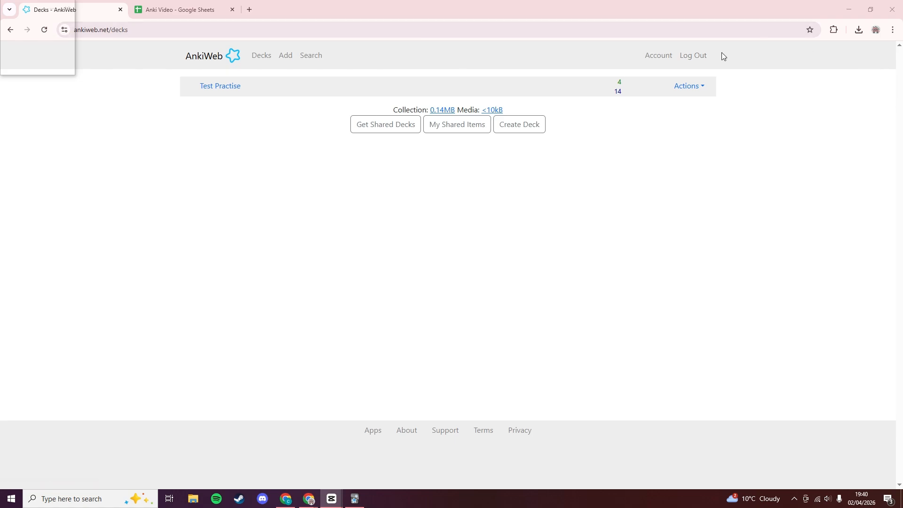
pyautogui.click(704, 89)
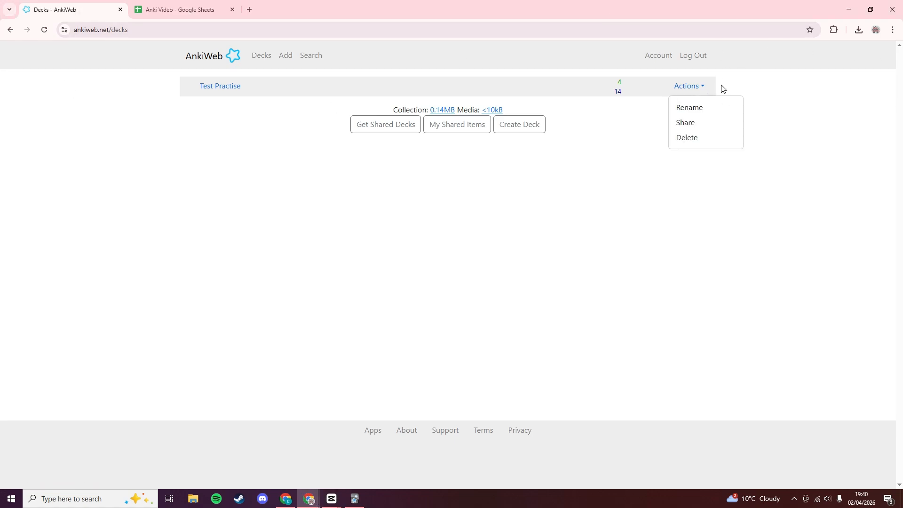
pyautogui.click(203, 92)
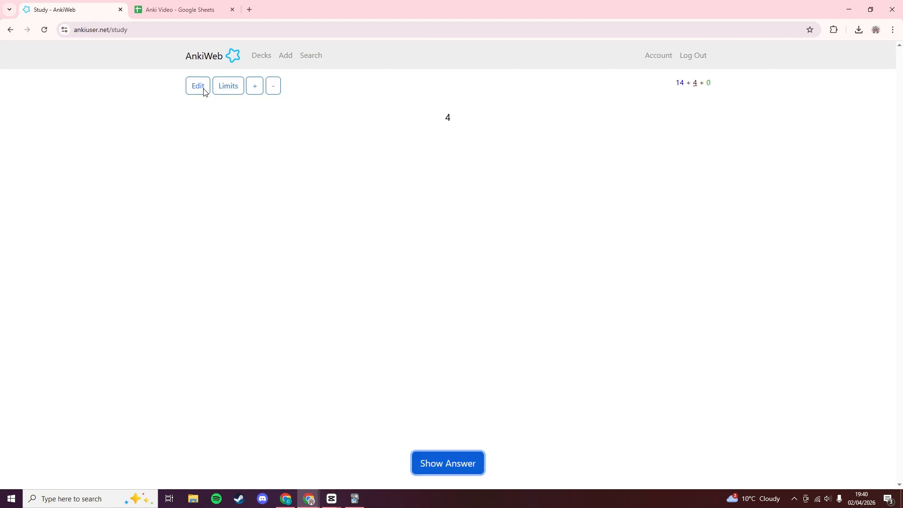
pyautogui.click(468, 463)
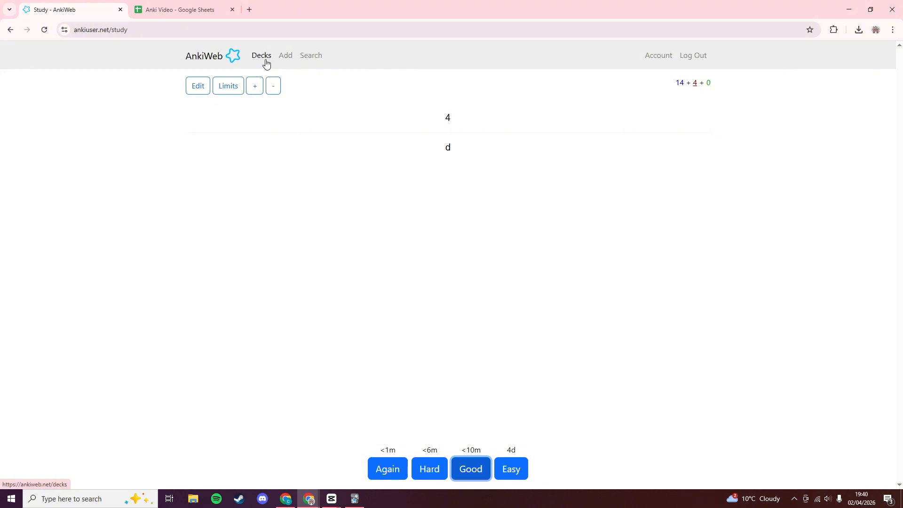
pyautogui.click(266, 63)
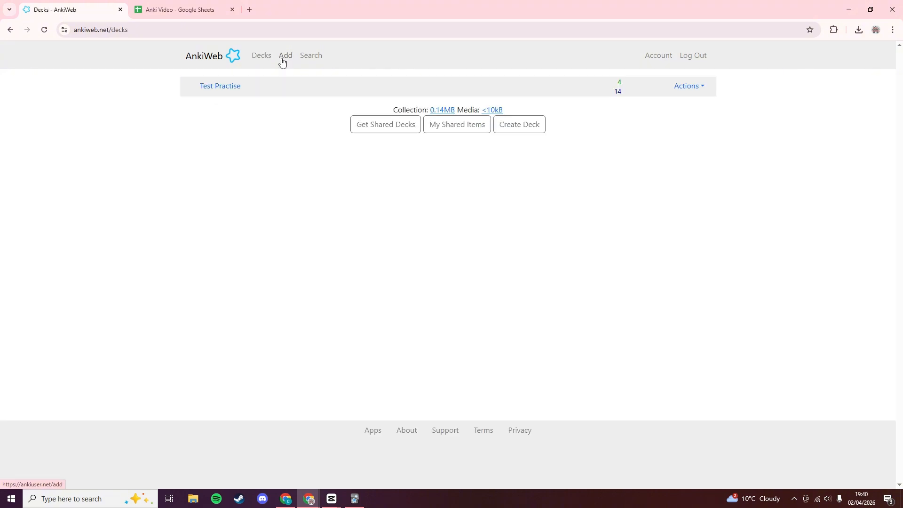
pyautogui.click(282, 58)
pyautogui.click(267, 57)
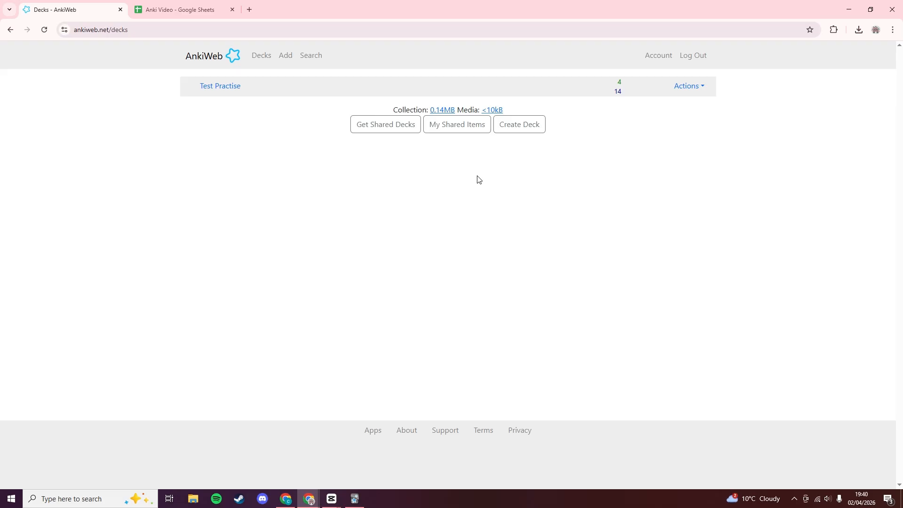
# On AnkiWeb, add a card with front 55 and back 7 to Test Practise, then return to the deck list.
pyautogui.click(284, 59)
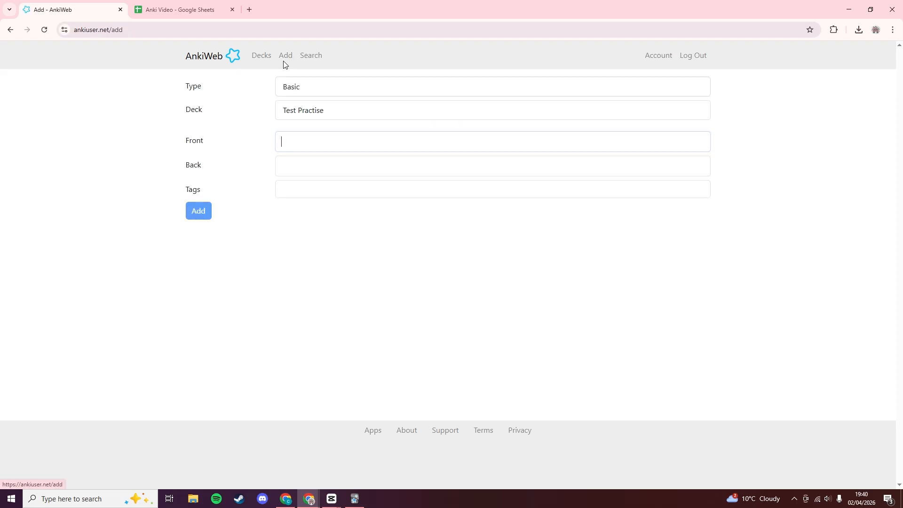
pyautogui.click(311, 162)
pyautogui.click(309, 140)
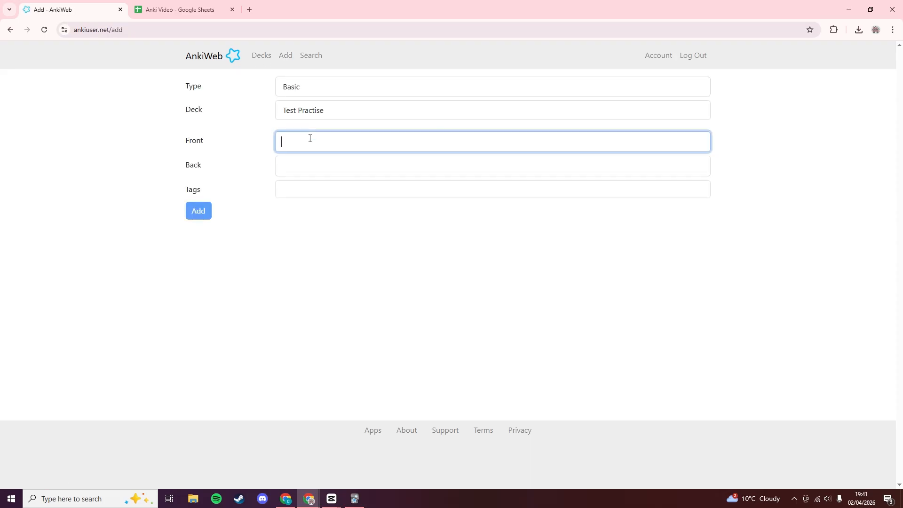
pyautogui.write('55')
pyautogui.click(305, 168)
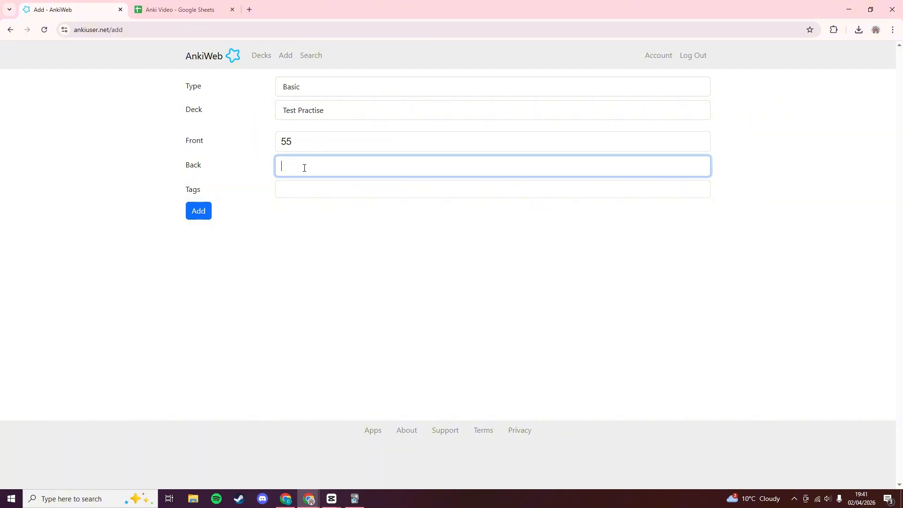
pyautogui.write('7')
pyautogui.click(195, 214)
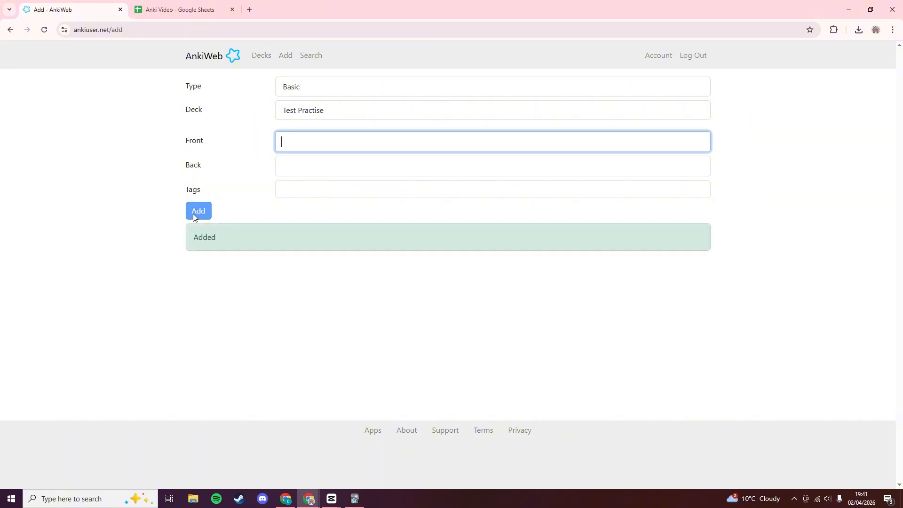
pyautogui.click(264, 56)
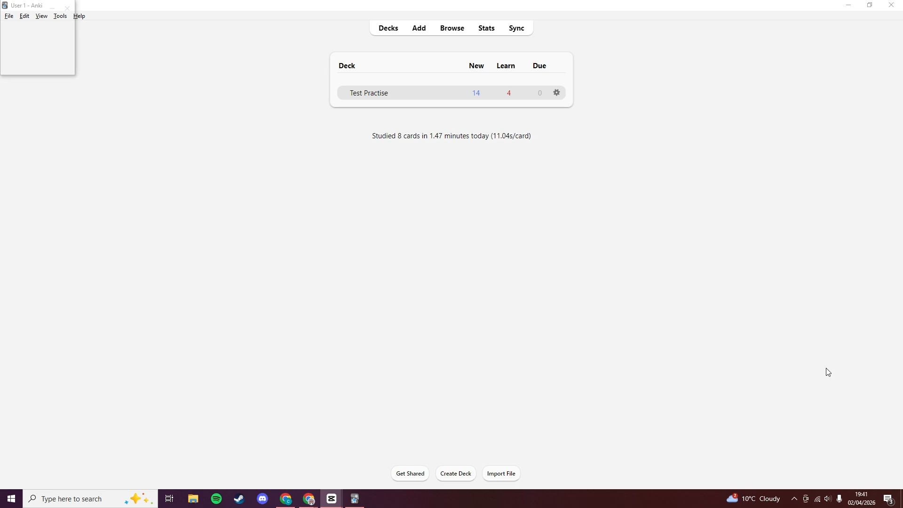
# Sync the collection and select the web-added card 55 at the bottom of the browser's card list.
pyautogui.click(520, 31)
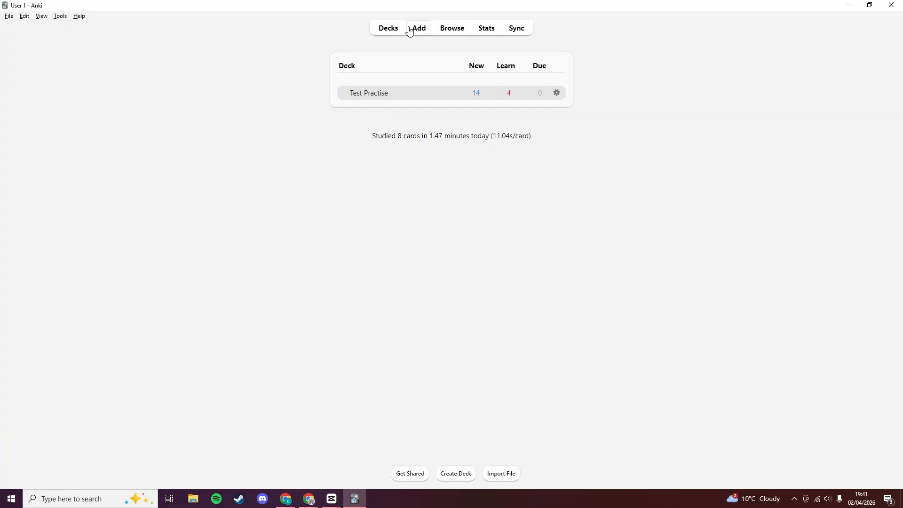
pyautogui.click(463, 31)
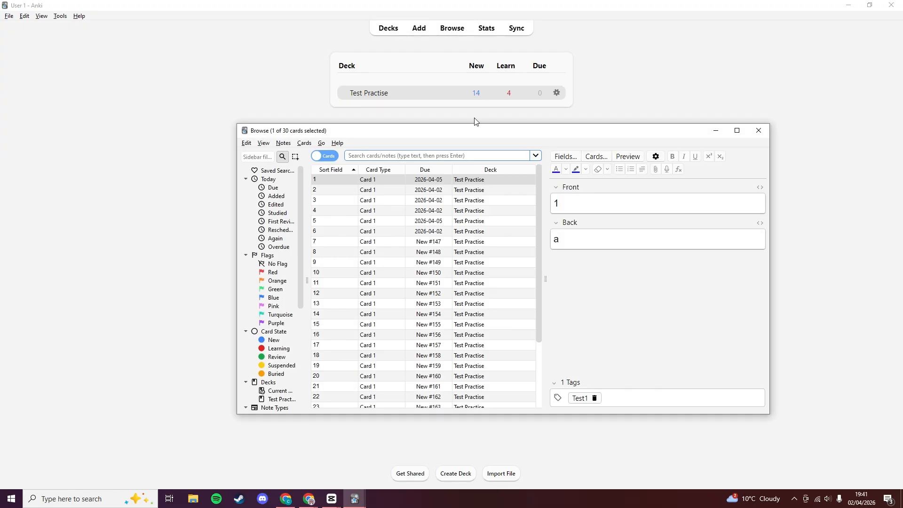
pyautogui.scroll(-3, 508, 216)
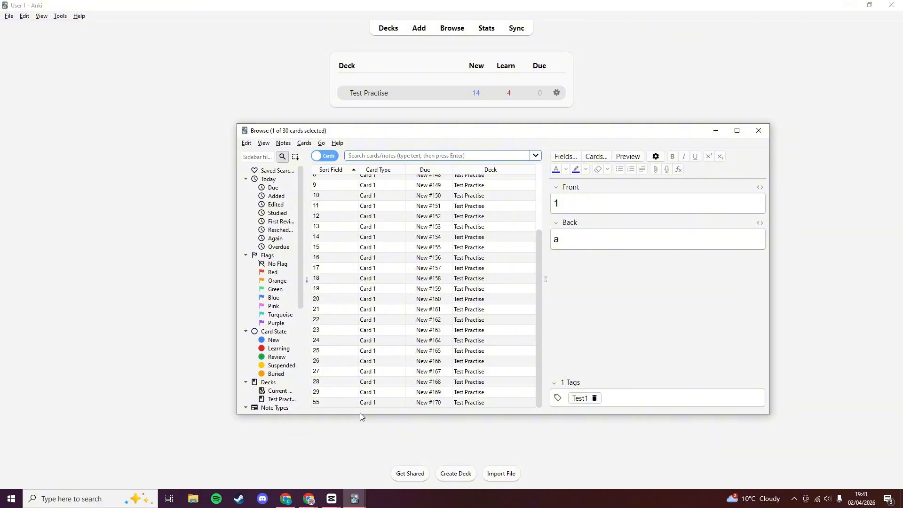
pyautogui.click(332, 403)
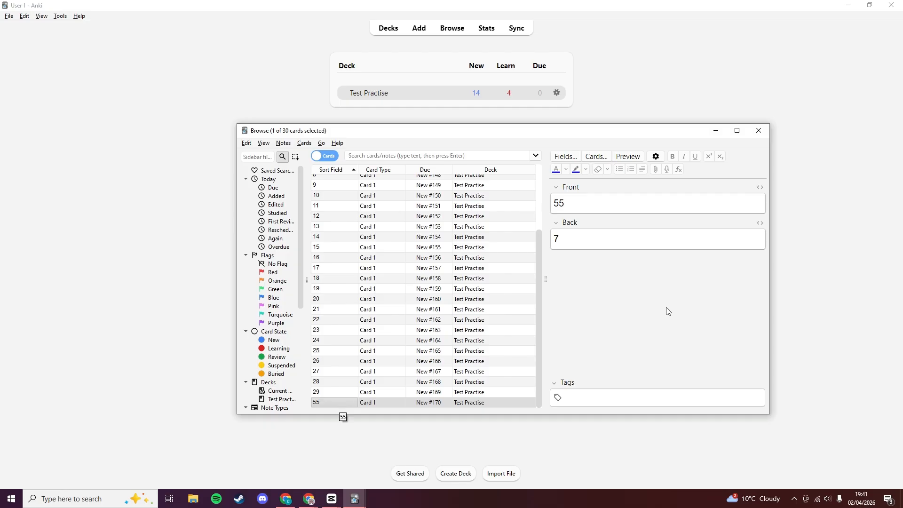
# Move the Browse window further left and widen both its sidebar and the window.
pyautogui.moveTo(574, 133); pyautogui.dragTo(428, 126)
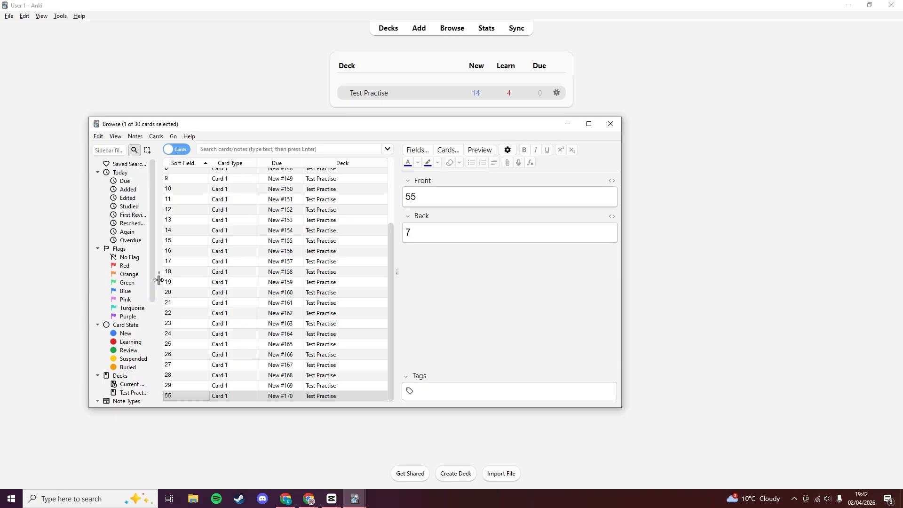
pyautogui.moveTo(159, 280)
pyautogui.mouseDown()
pyautogui.moveTo(194, 279)
pyautogui.moveTo(153, 279)
pyautogui.mouseUp()
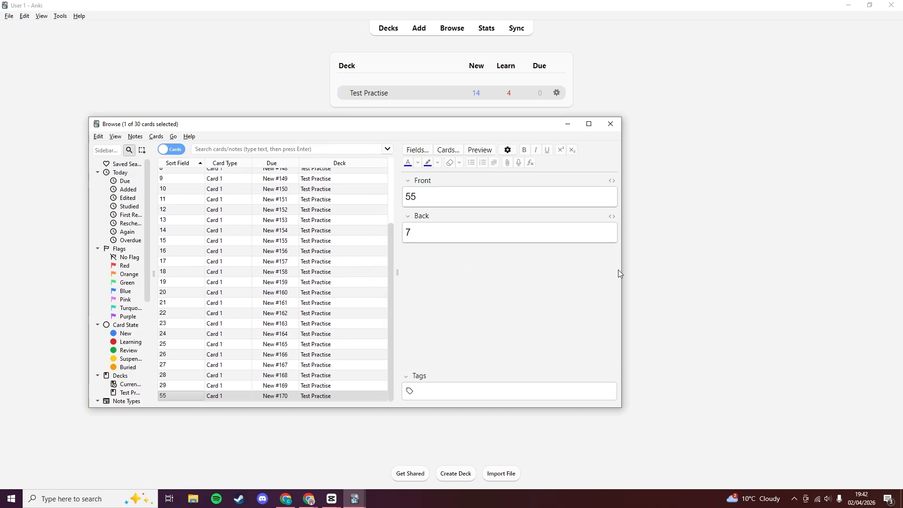
pyautogui.moveTo(622, 270); pyautogui.dragTo(654, 270)
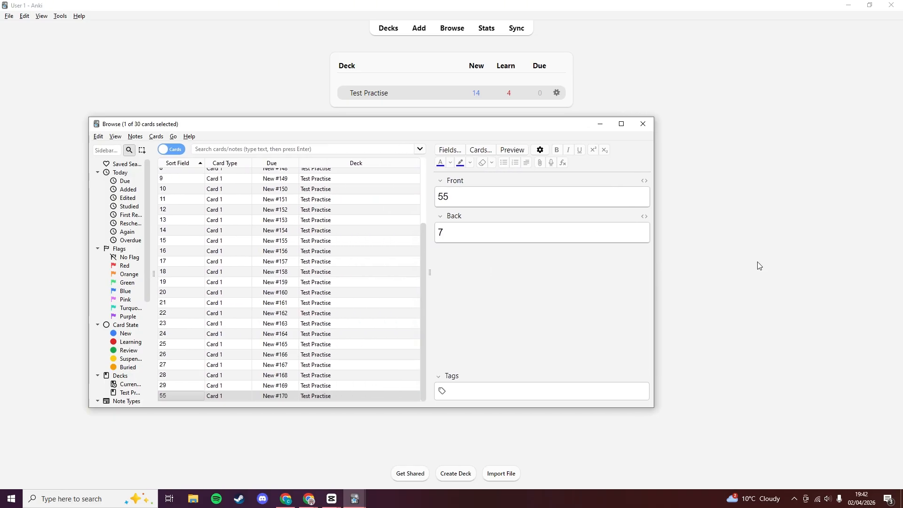